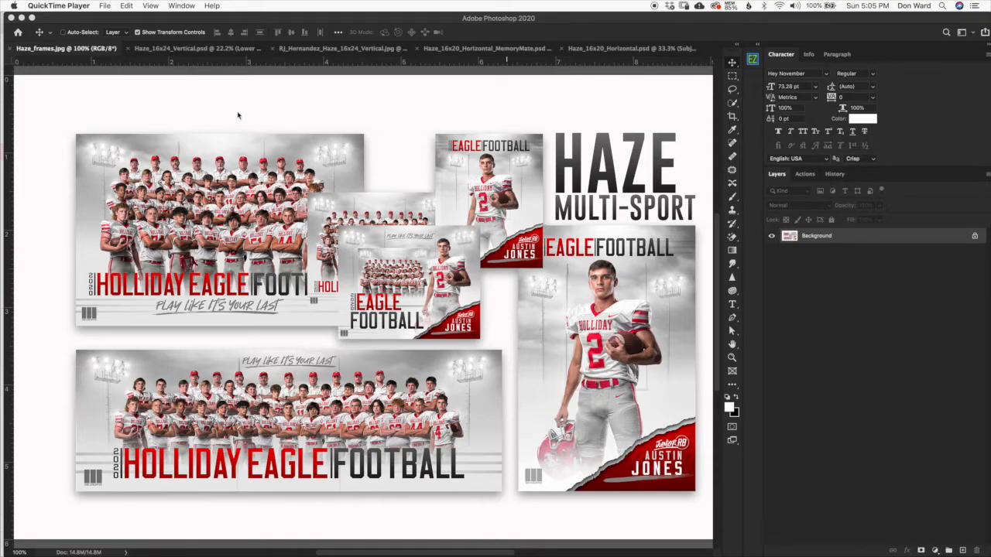
Switch to the Haze_16x24_Vertical.psd document and hide every layer and group above the Background group
{"action": "left_click", "coordinate": [228, 82]}
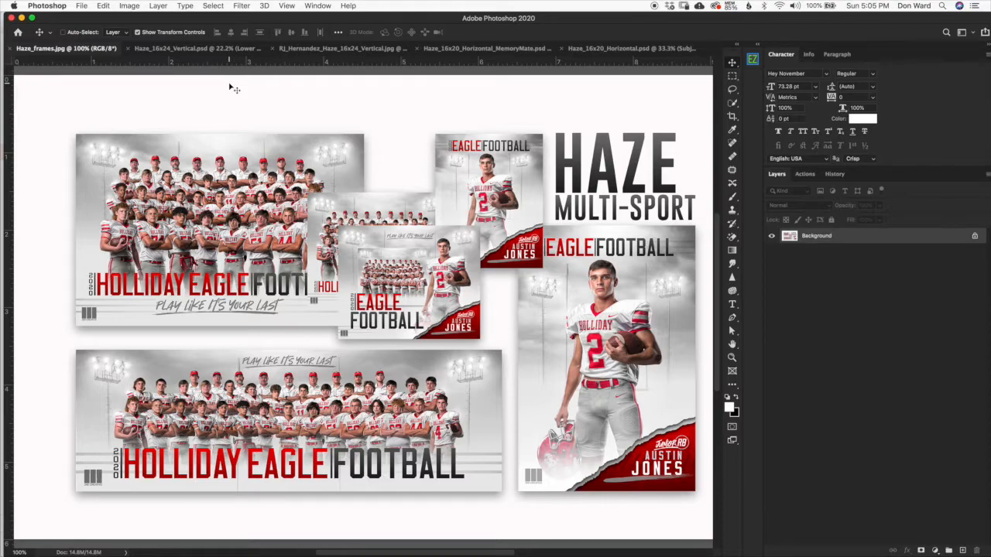
{"action": "left_click", "coordinate": [183, 50]}
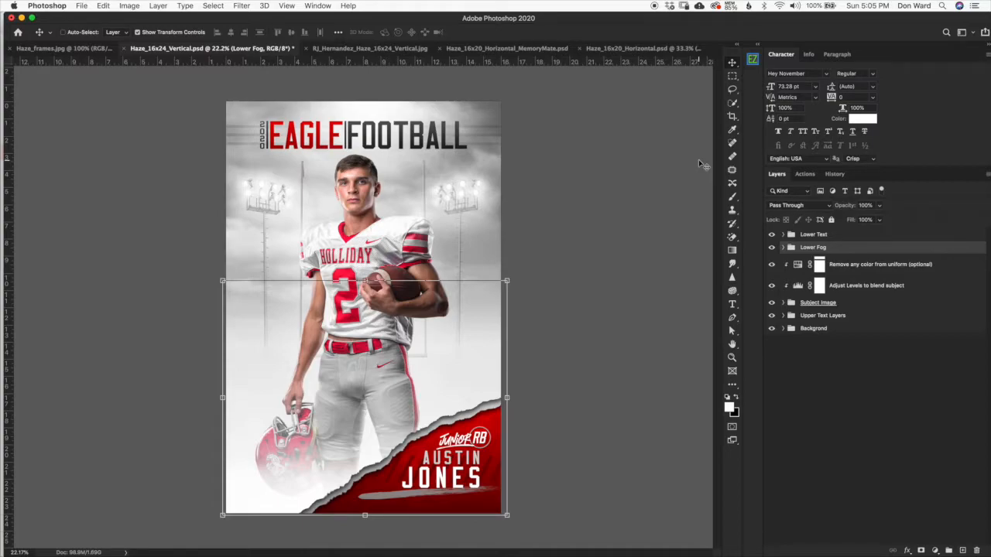
{"action": "left_click", "coordinate": [772, 234]}
{"action": "left_click_drag", "start_coordinate": [772, 248], "coordinate": [771, 286]}
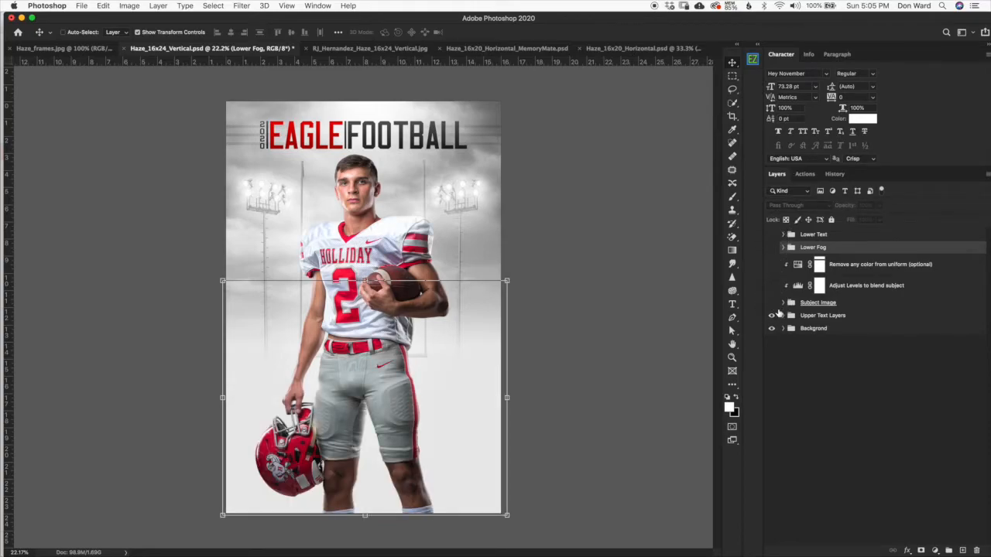
{"action": "left_click", "coordinate": [771, 302]}
{"action": "left_click", "coordinate": [771, 316]}
Expand the Background group and toggle the Field Goal Post layer's visibility, leaving it hidden
{"action": "left_click", "coordinate": [814, 332]}
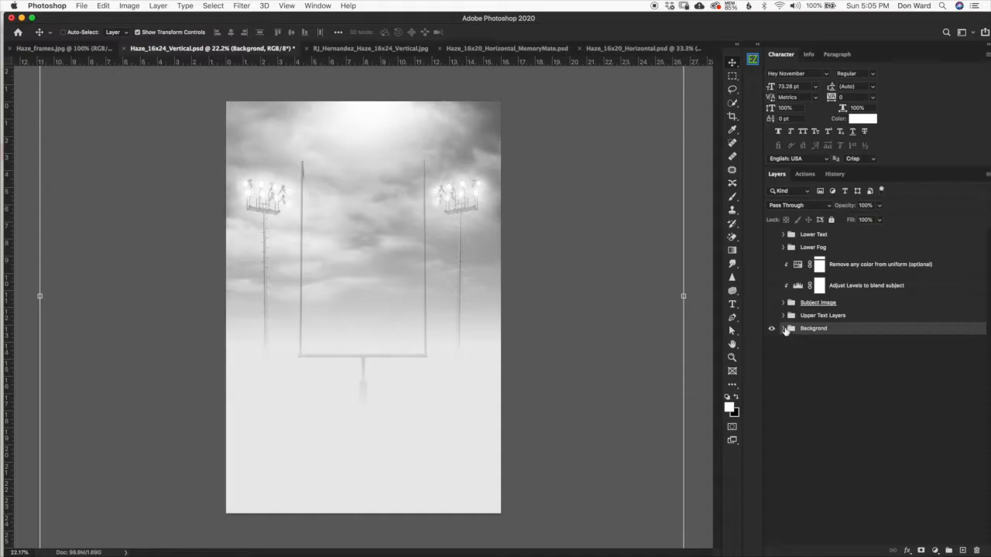
{"action": "left_click", "coordinate": [783, 329]}
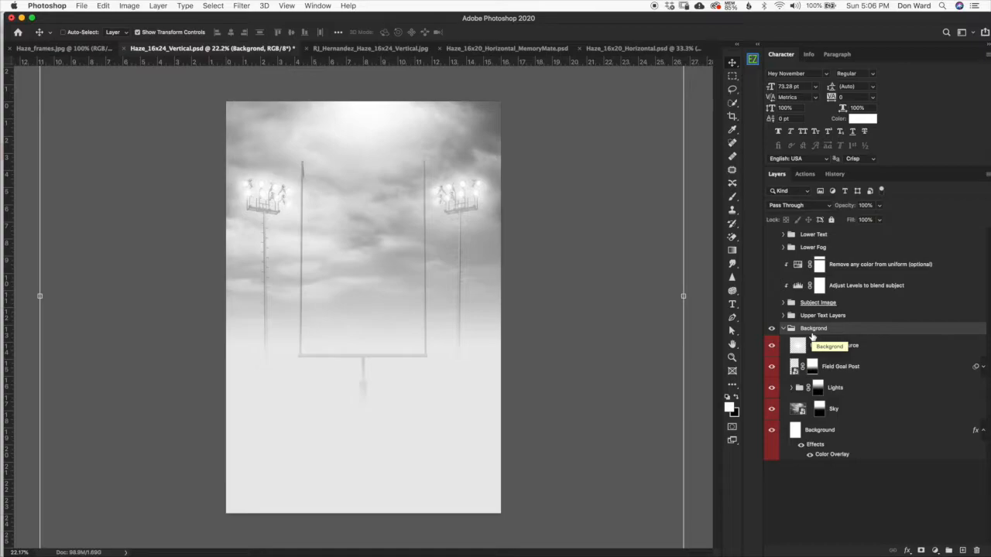
{"action": "left_click", "coordinate": [868, 372]}
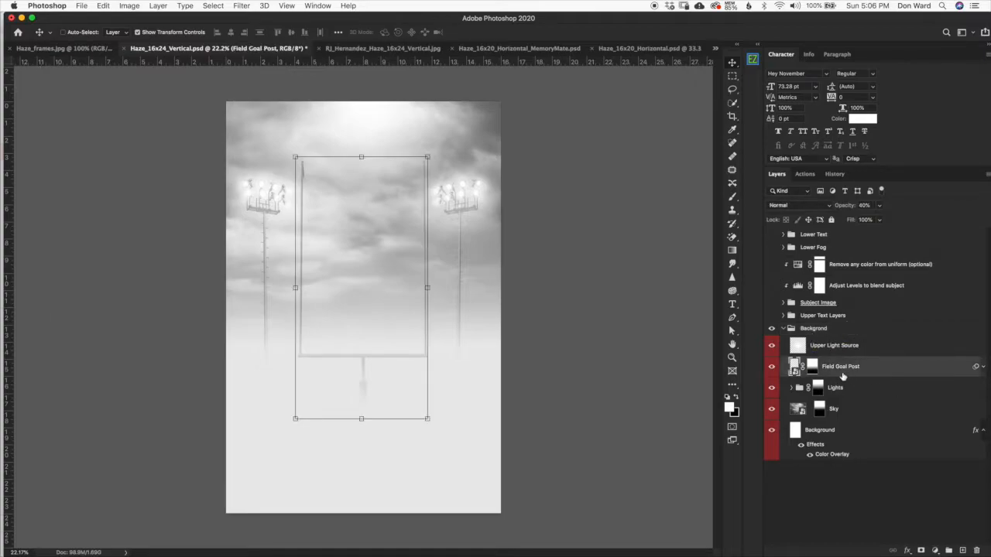
{"action": "left_click", "coordinate": [771, 368]}
{"action": "left_click", "coordinate": [772, 367]}
{"action": "left_click", "coordinate": [772, 367]}
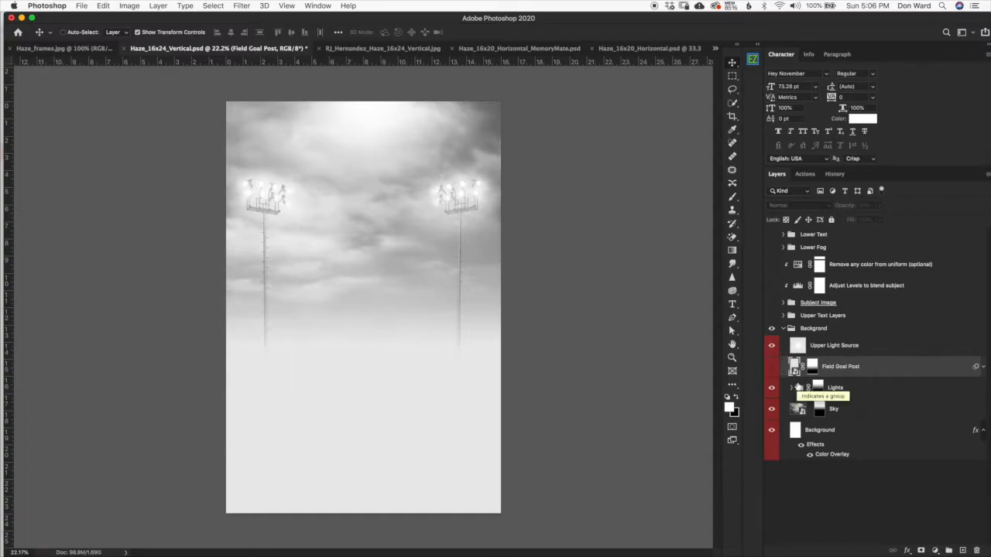
Inspect the Background, Sky and Lights layers, including the Stadium Light Left and Stadium Light Right groups inside Lights
{"action": "left_click", "coordinate": [836, 439]}
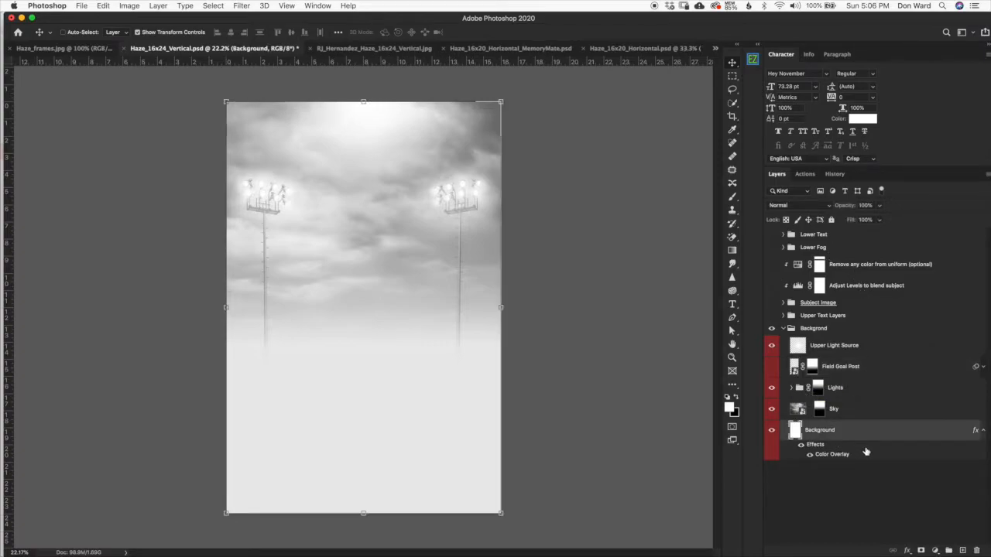
{"action": "left_click", "coordinate": [864, 413]}
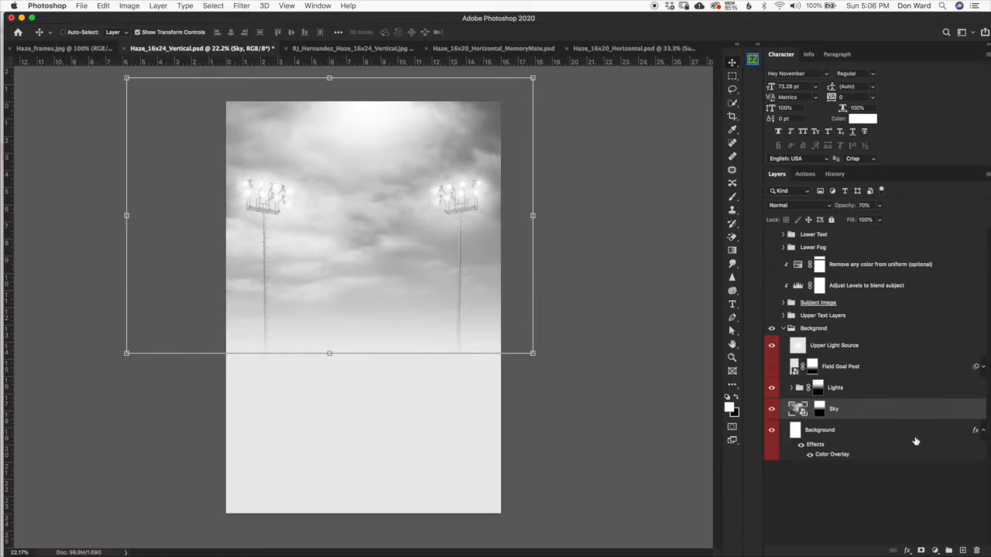
{"action": "left_click", "coordinate": [851, 399]}
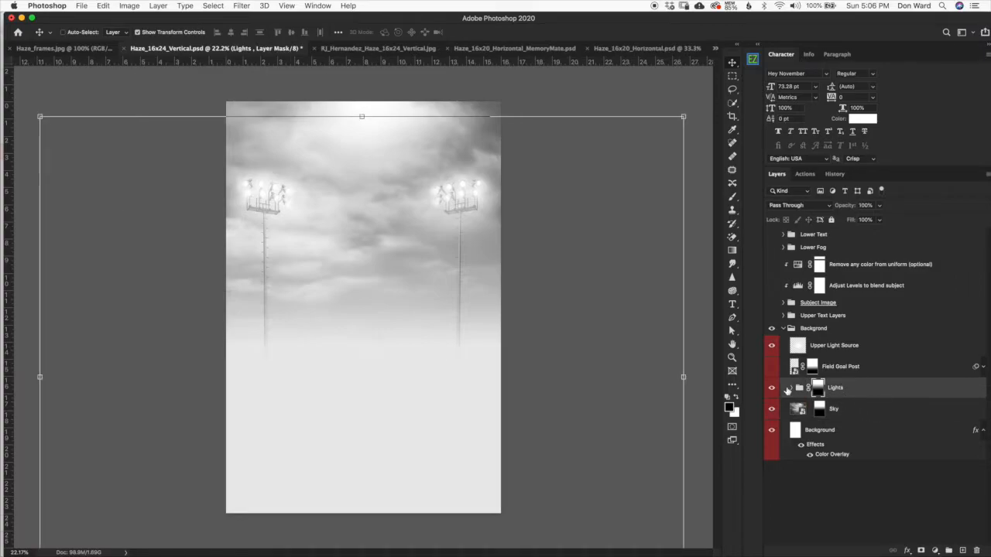
{"action": "left_click", "coordinate": [789, 388]}
{"action": "left_click", "coordinate": [845, 407]}
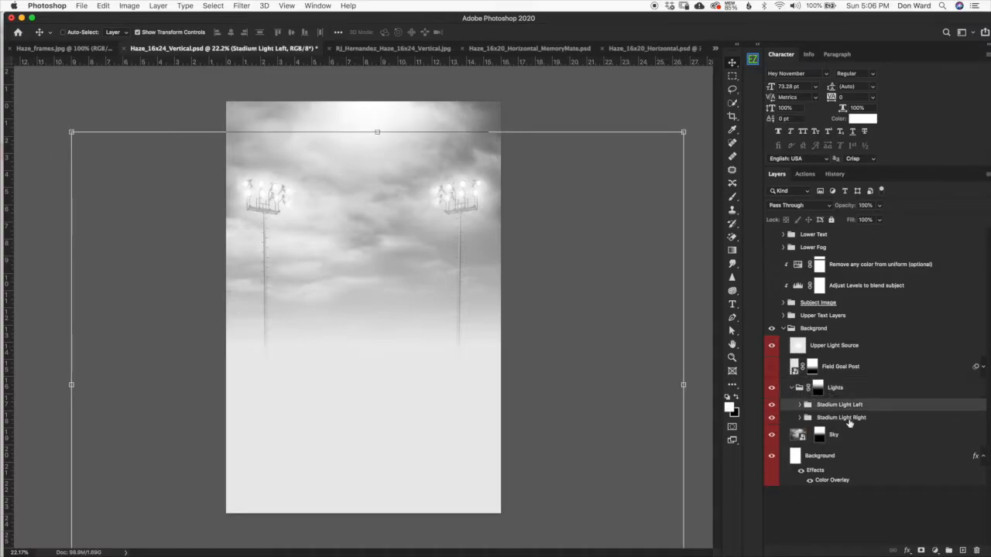
{"action": "left_click", "coordinate": [849, 419]}
{"action": "left_click", "coordinate": [849, 407]}
{"action": "left_click", "coordinate": [852, 419]}
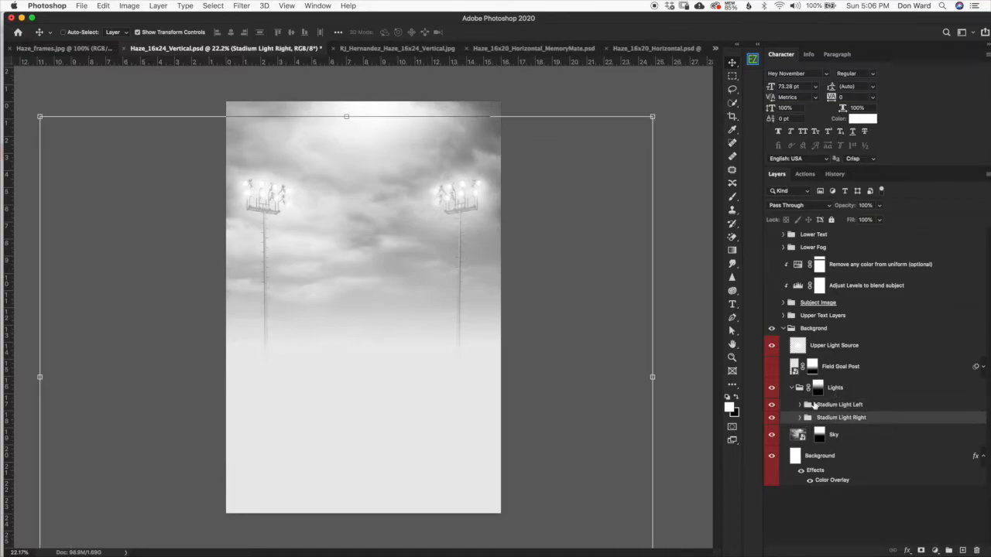
{"action": "left_click", "coordinate": [791, 388]}
Show the Field Goal Post layer again and toggle the Upper Light Source layer off and on to compare its effect
{"action": "left_click", "coordinate": [838, 370]}
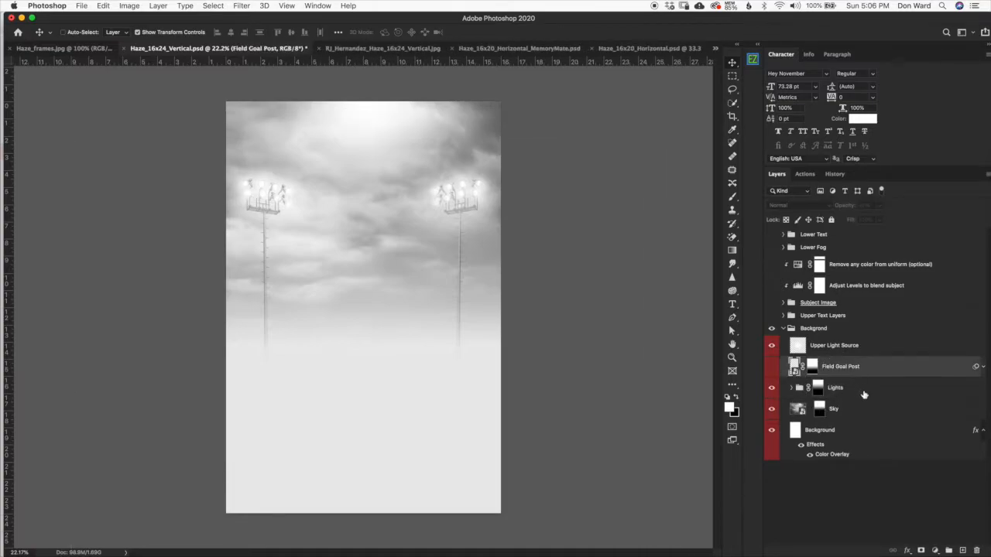
{"action": "left_click", "coordinate": [771, 366]}
{"action": "left_click", "coordinate": [837, 346]}
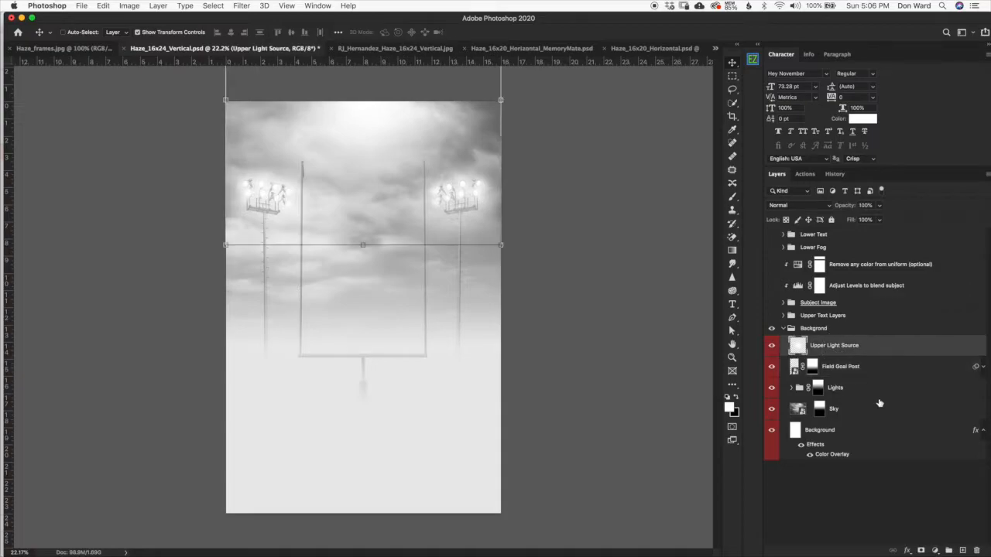
{"action": "left_click", "coordinate": [772, 347]}
{"action": "left_click", "coordinate": [772, 347]}
{"action": "left_click", "coordinate": [772, 347]}
{"action": "left_click", "coordinate": [775, 349]}
{"action": "left_click", "coordinate": [856, 368]}
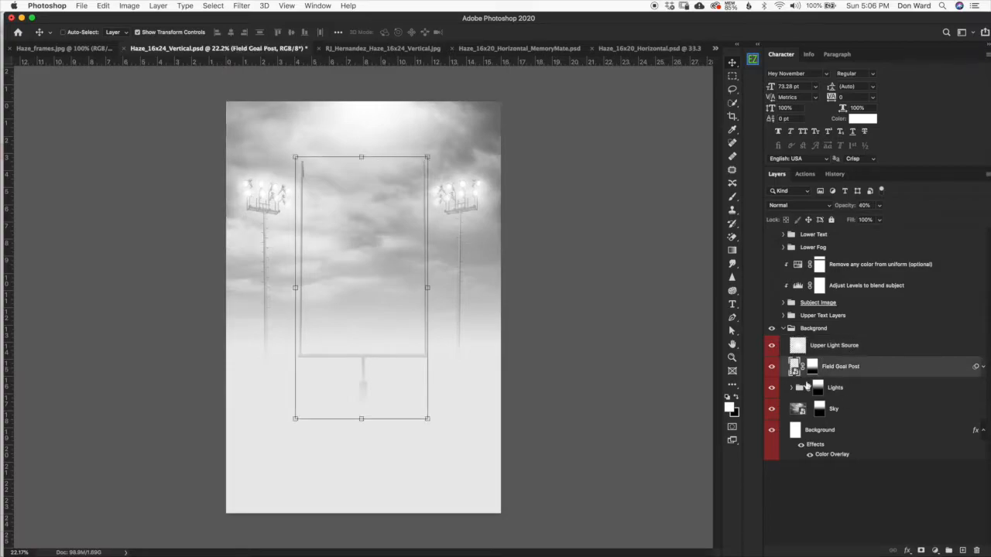
Collapse the Background group, then show and expand the Upper Text Layers group
{"action": "left_click", "coordinate": [785, 331]}
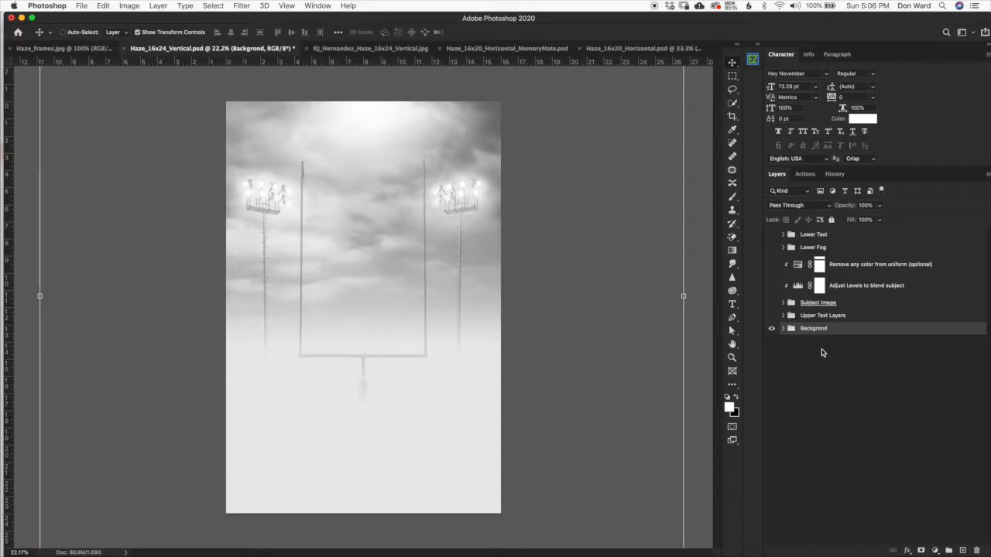
{"action": "left_click", "coordinate": [822, 317]}
{"action": "left_click", "coordinate": [772, 317]}
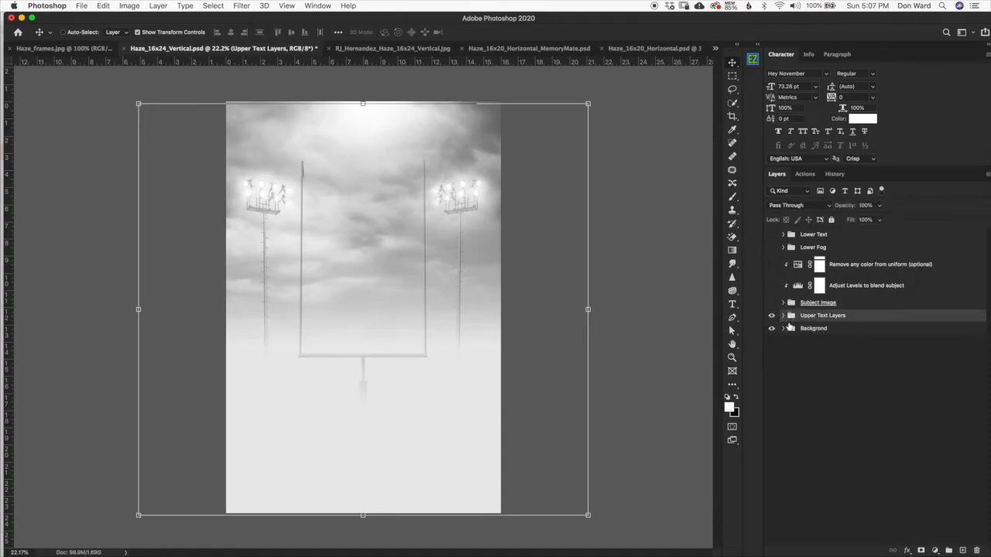
{"action": "left_click", "coordinate": [783, 316]}
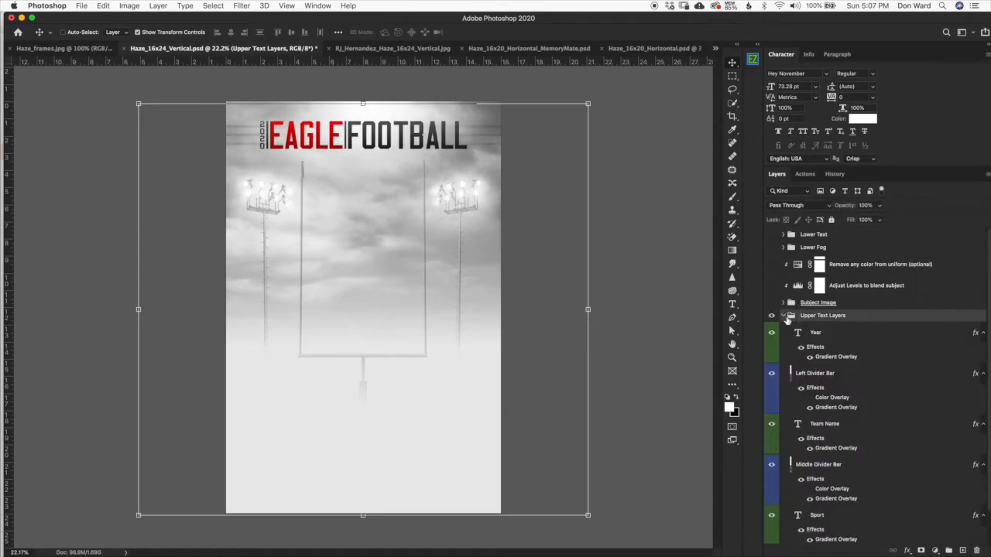
{"action": "left_click_drag", "start_coordinate": [949, 18], "coordinate": [946, 19]}
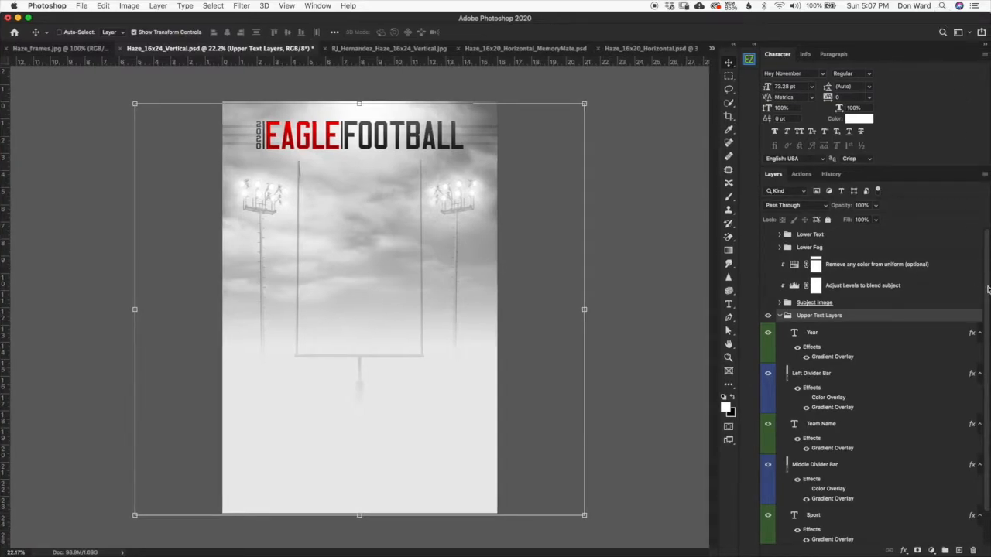
{"action": "scroll", "coordinate": [980, 285], "scroll_direction": "down", "scroll_amount": 3}
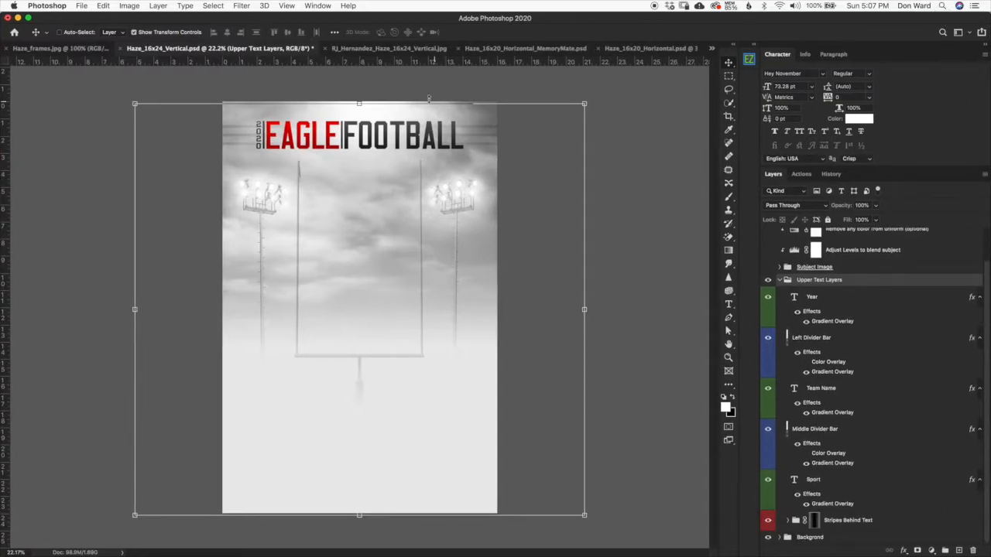
{"action": "scroll", "coordinate": [428, 116], "scroll_direction": "up", "scroll_amount": 3}
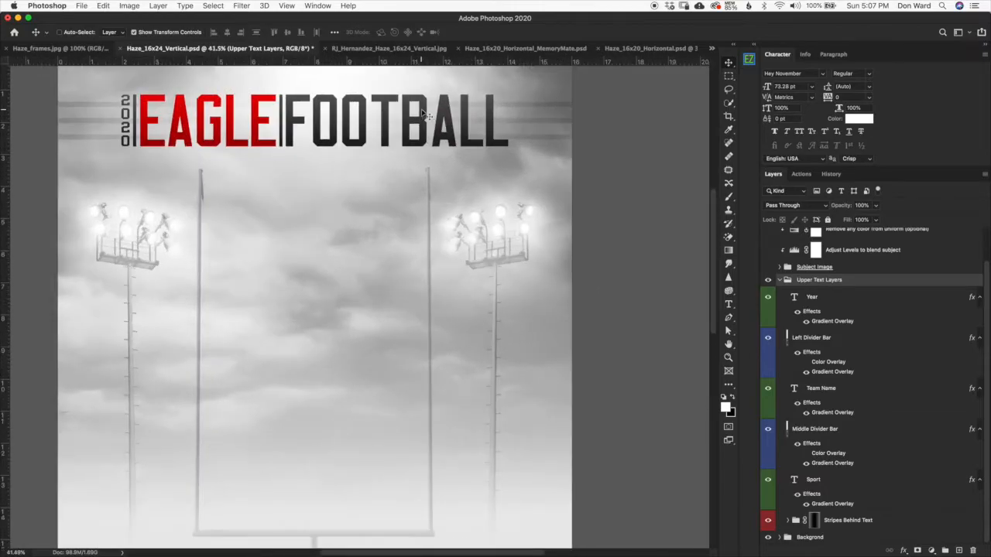
View the Year text layer's Gradient Overlay settings and its gradient, leaving both without changes
{"action": "left_click", "coordinate": [832, 309]}
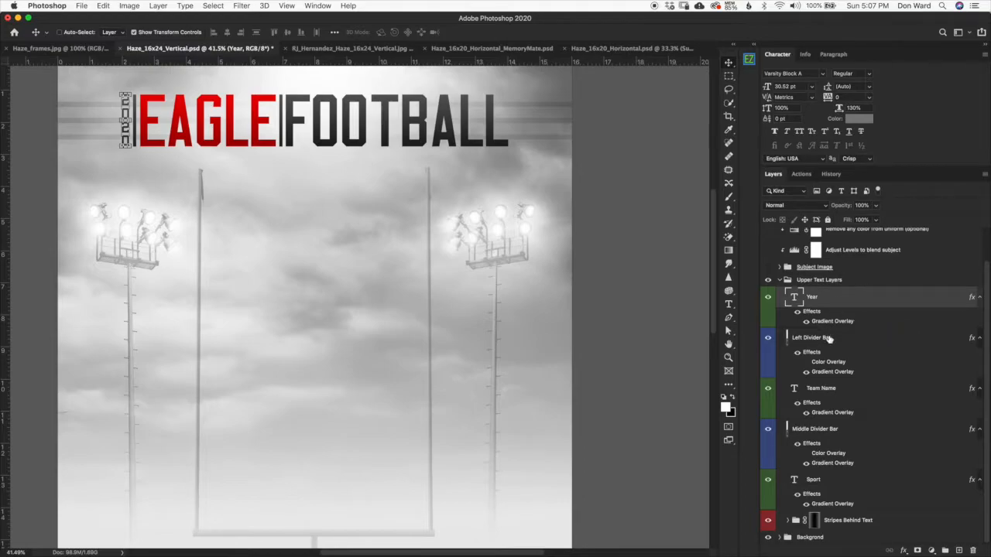
{"action": "double_click", "coordinate": [833, 320]}
{"action": "left_click", "coordinate": [798, 213]}
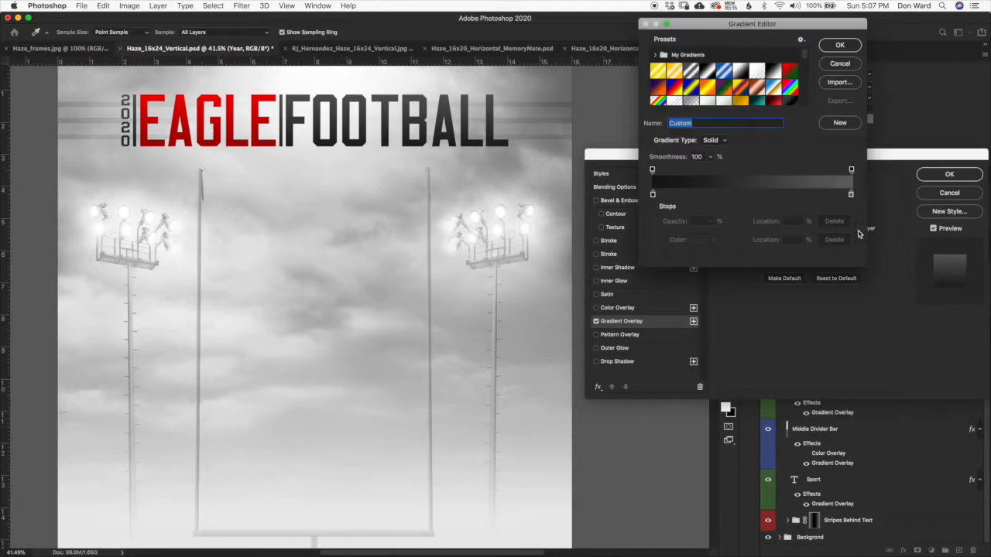
{"action": "left_click", "coordinate": [852, 65]}
{"action": "left_click", "coordinate": [950, 193]}
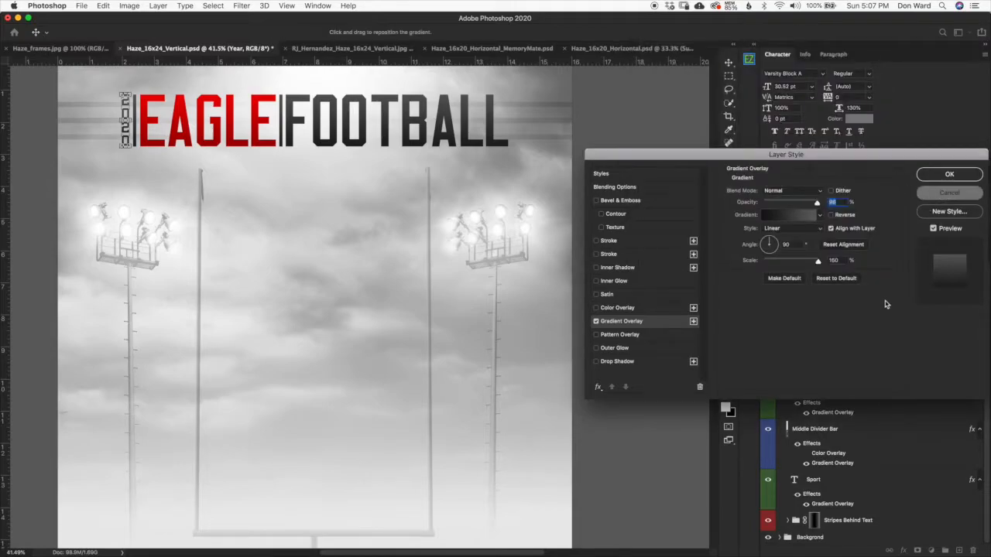
Examine the gradient presets and both color stops of the Year layer's Gradient Overlay, then discard the layer style dialog
{"action": "double_click", "coordinate": [822, 324]}
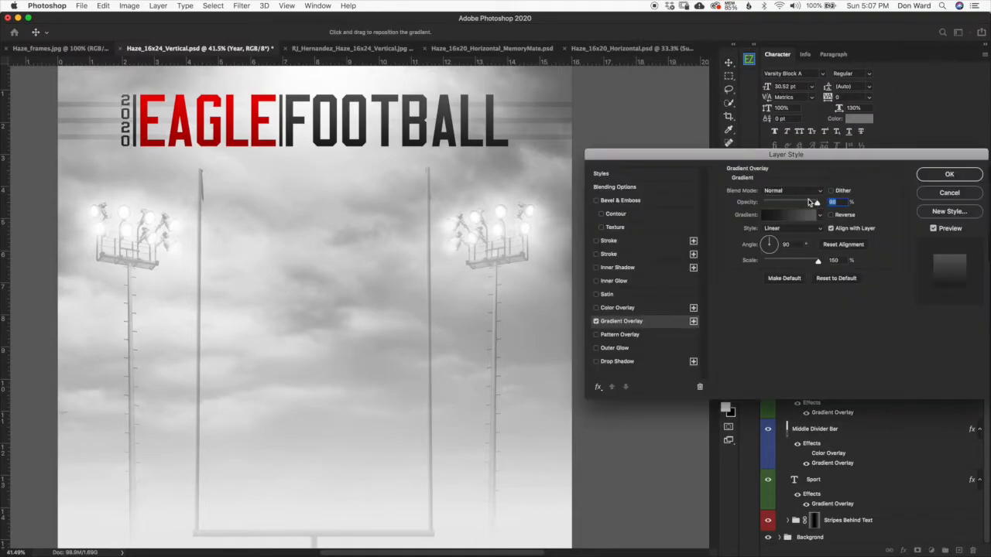
{"action": "left_click", "coordinate": [803, 216]}
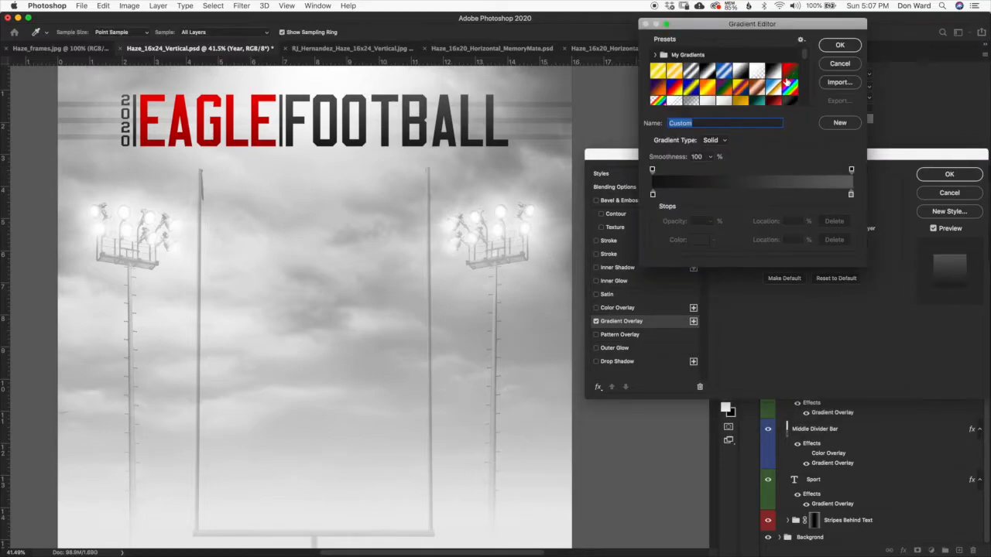
{"action": "left_click", "coordinate": [806, 66]}
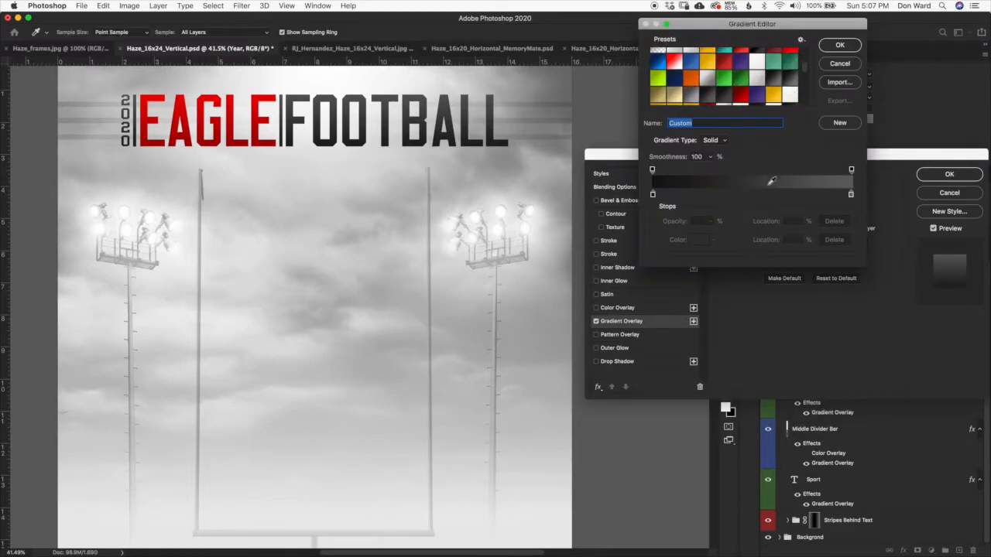
{"action": "left_click", "coordinate": [852, 196]}
{"action": "left_click", "coordinate": [698, 239]}
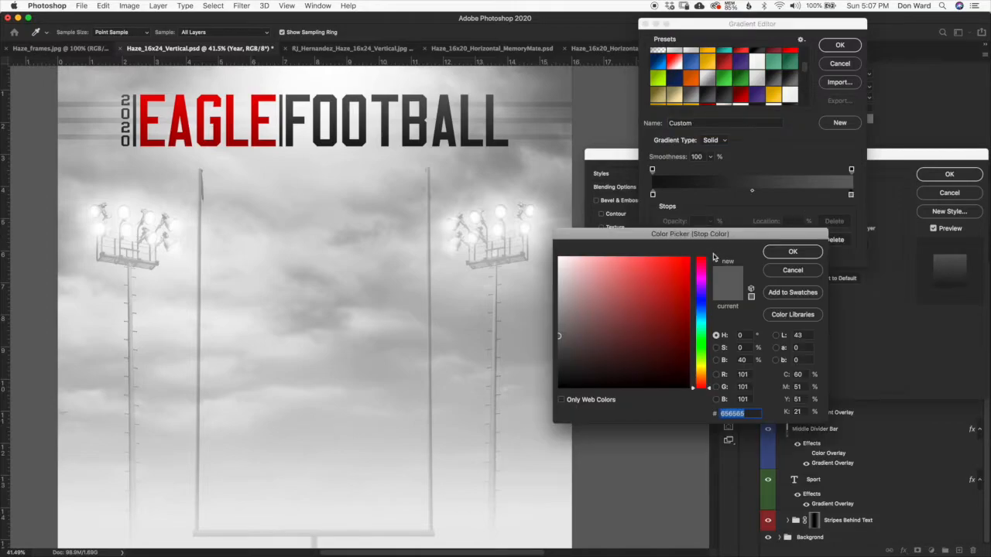
{"action": "left_click", "coordinate": [781, 268]}
{"action": "left_click", "coordinate": [652, 194]}
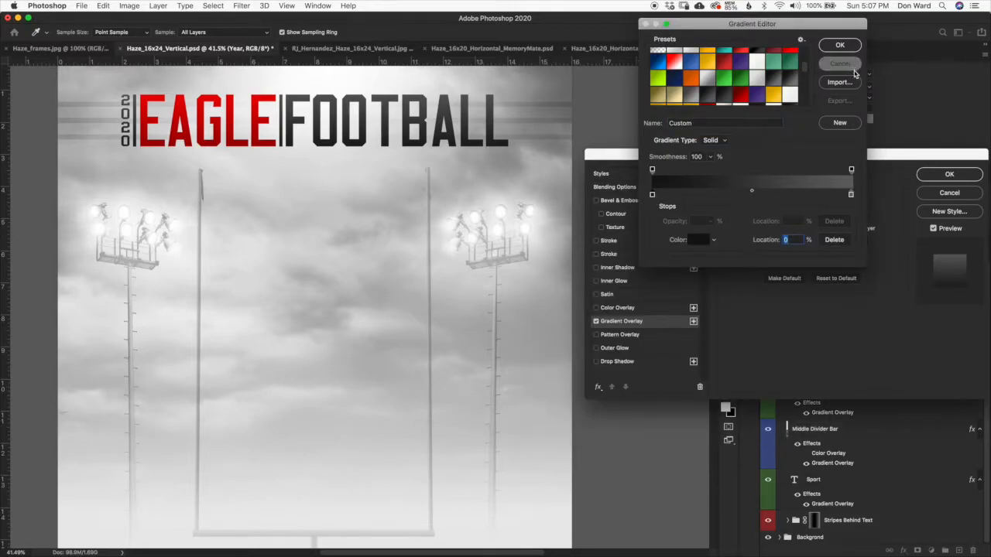
{"action": "left_click", "coordinate": [840, 46]}
{"action": "left_click", "coordinate": [947, 194]}
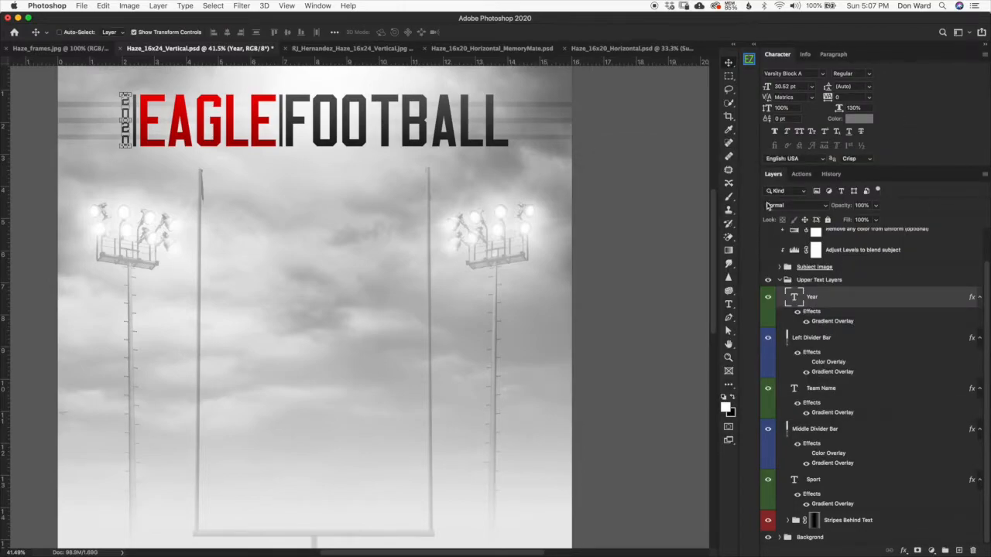
Select the Left Divider Bar, Team Name, Middle Divider Bar and Sport layers in turn to identify each headline element
{"action": "left_click", "coordinate": [832, 341]}
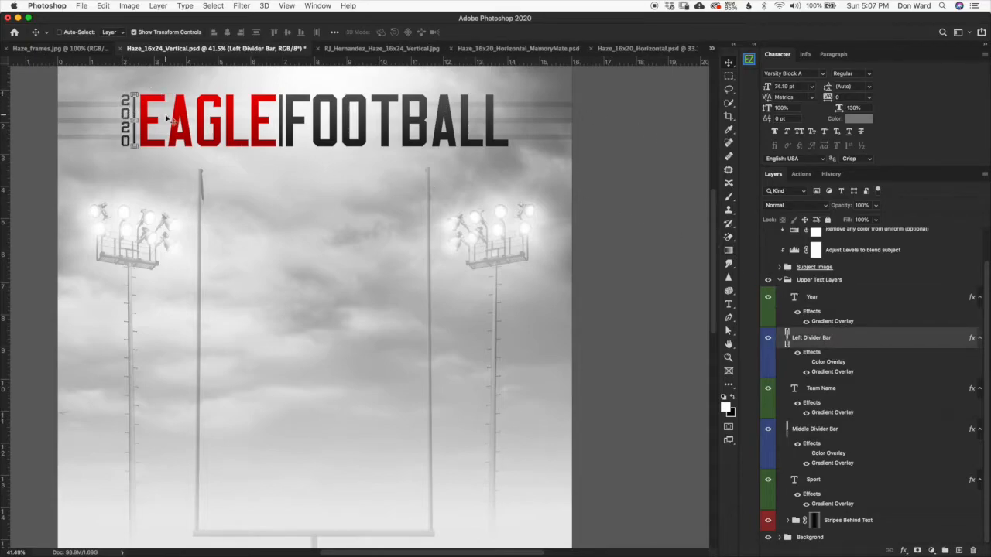
{"action": "left_click", "coordinate": [854, 397]}
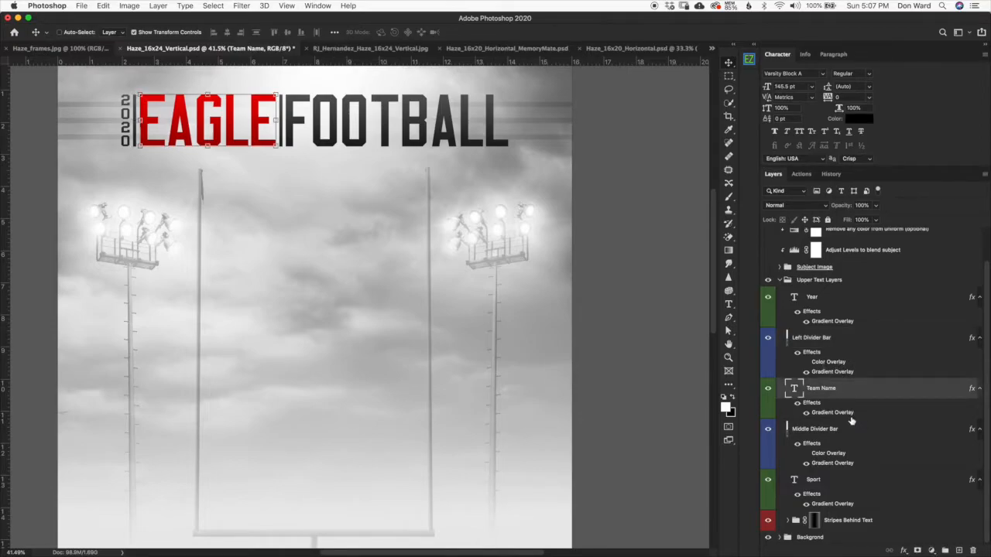
{"action": "left_click", "coordinate": [850, 436]}
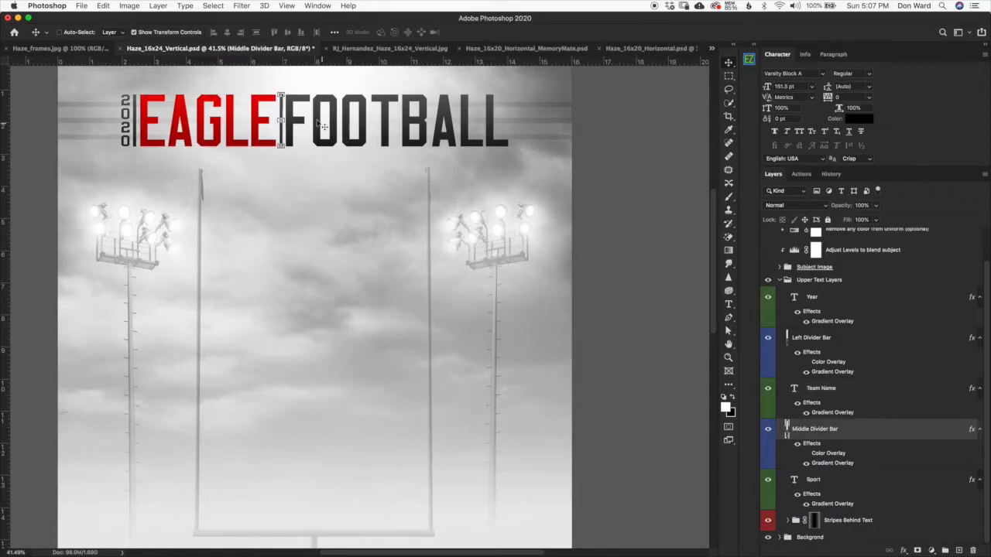
{"action": "left_click", "coordinate": [850, 487]}
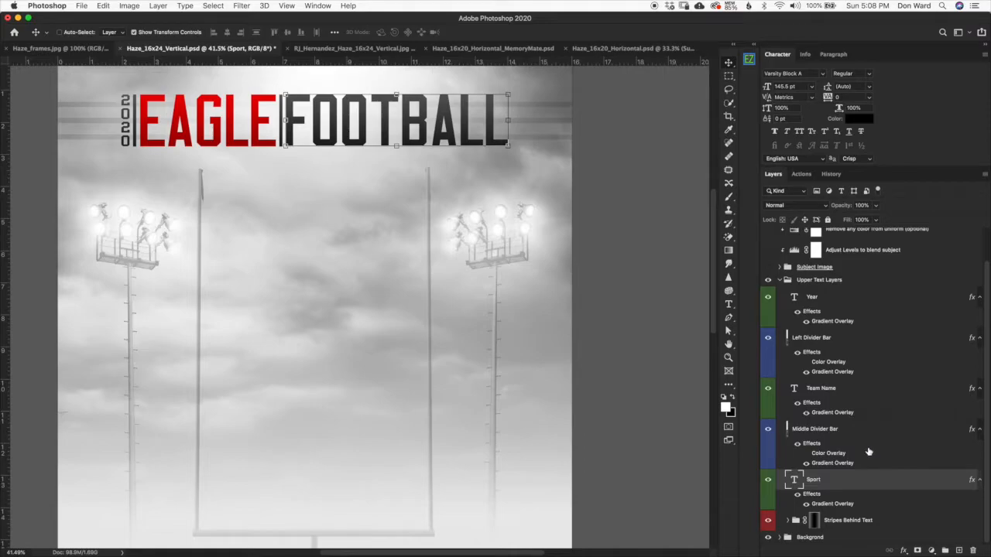
Replace the Team Name headline text with BULLDOG, correcting the missing U, and commit the edit
{"action": "double_click", "coordinate": [795, 391]}
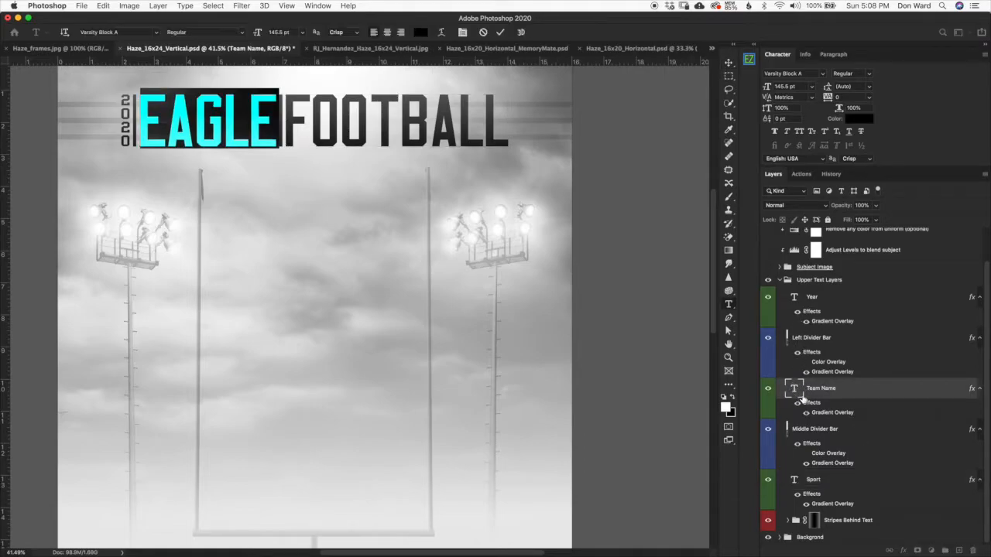
{"action": "type", "text": "B"}
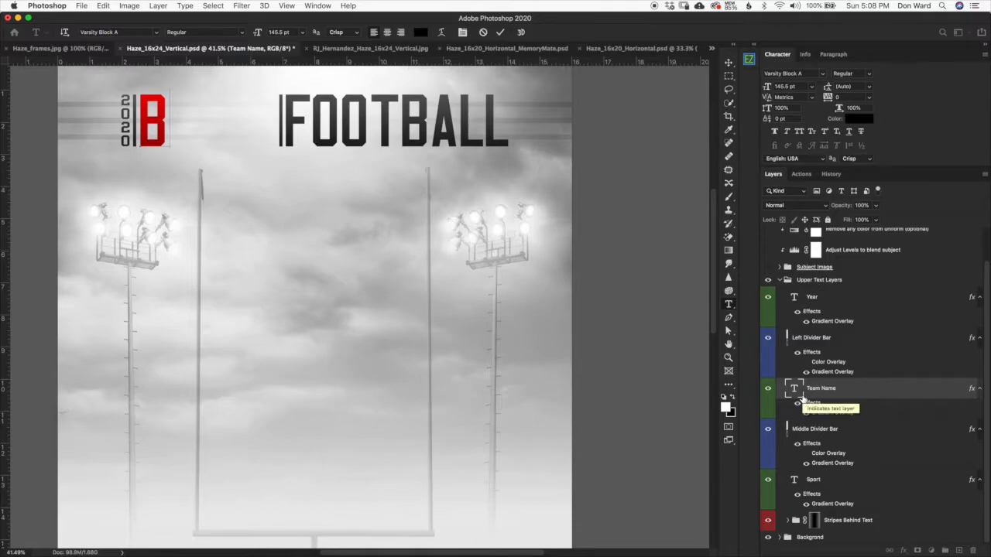
{"action": "type", "text": "LLDOG"}
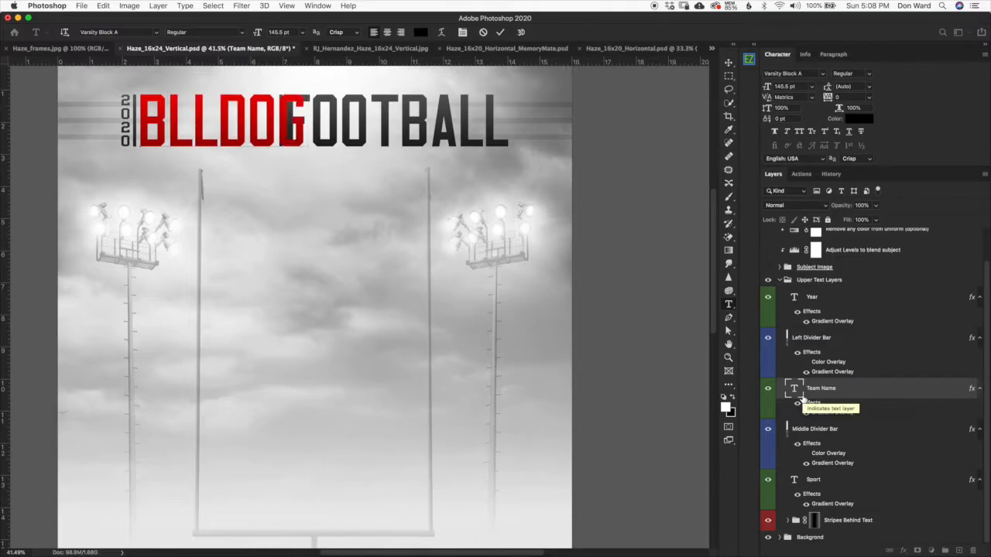
{"action": "left_click", "coordinate": [171, 114]}
{"action": "type", "text": "U"}
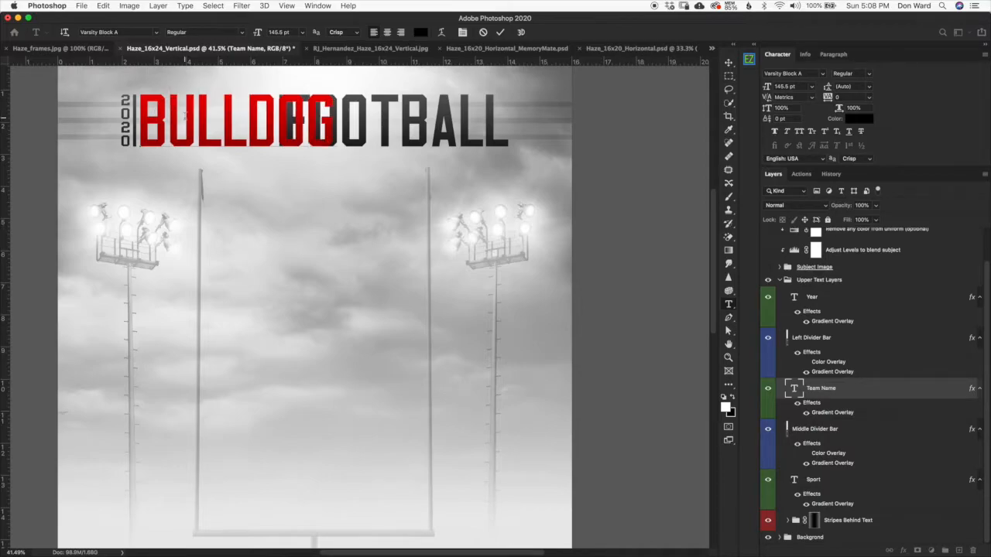
{"action": "left_click", "coordinate": [500, 32]}
{"action": "key", "text": "v"}
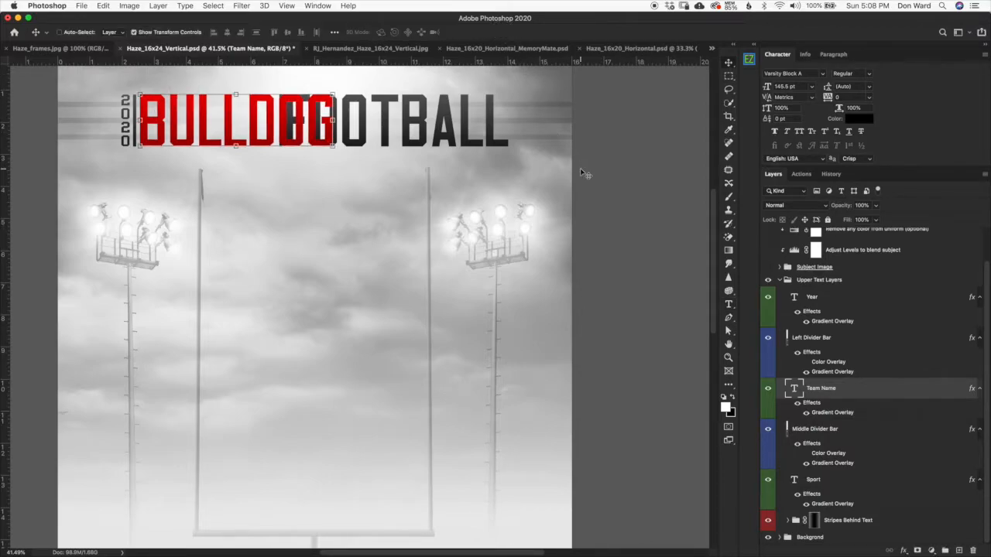
Move the Middle Divider Bar and Sport layers together to the right until they clear the end of BULLDOG
{"action": "left_click", "coordinate": [858, 438]}
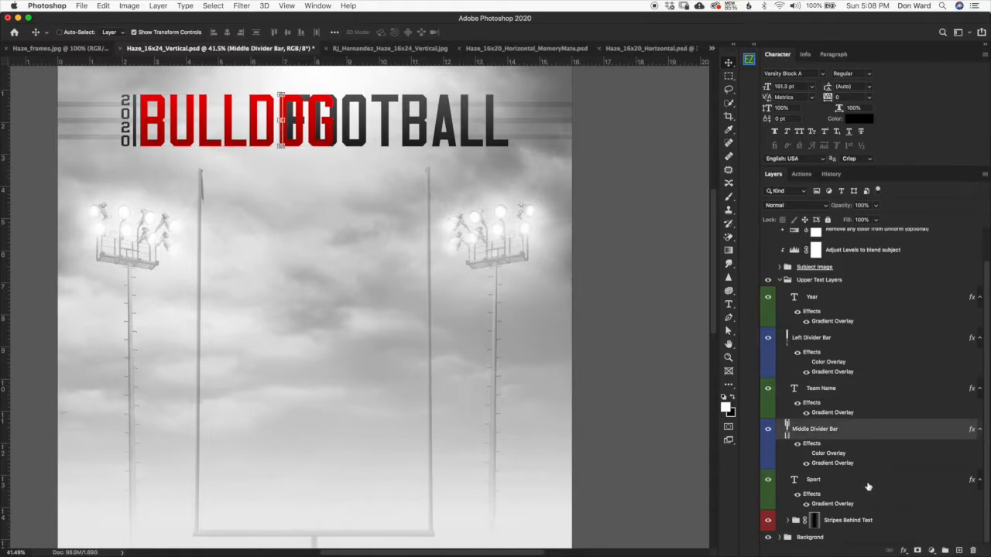
{"action": "left_click", "coordinate": [875, 488]}
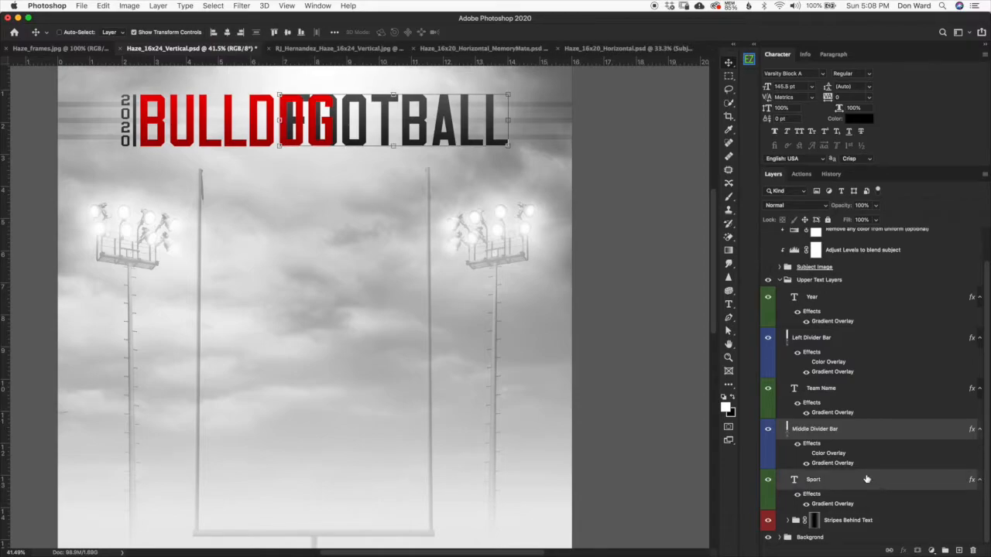
{"action": "left_click_drag", "start_coordinate": [511, 92], "coordinate": [508, 94]}
{"action": "left_click_drag", "start_coordinate": [465, 120], "coordinate": [513, 118]}
{"action": "left_click", "coordinate": [521, 31]}
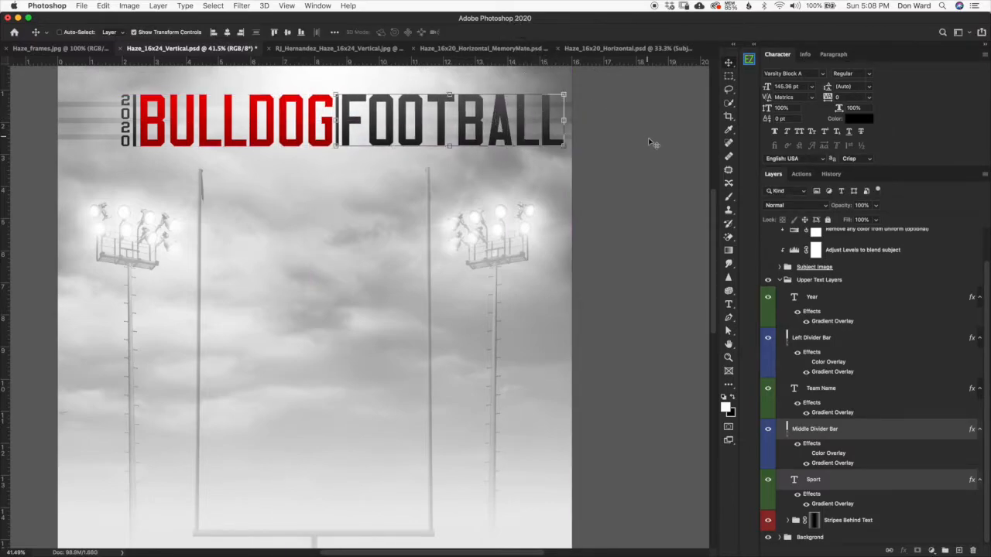
Scale all five headline layers from Year to Sport together to about 94.5% and center the headline on the page
{"action": "left_click", "coordinate": [880, 485]}
{"action": "left_click", "coordinate": [852, 308], "text": "shift"}
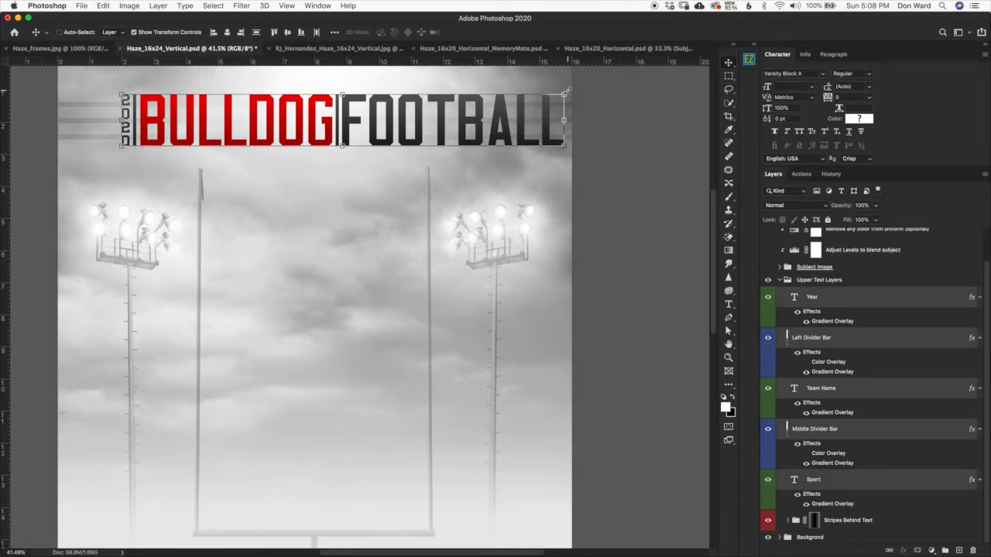
{"action": "left_click_drag", "start_coordinate": [564, 94], "coordinate": [539, 96]}
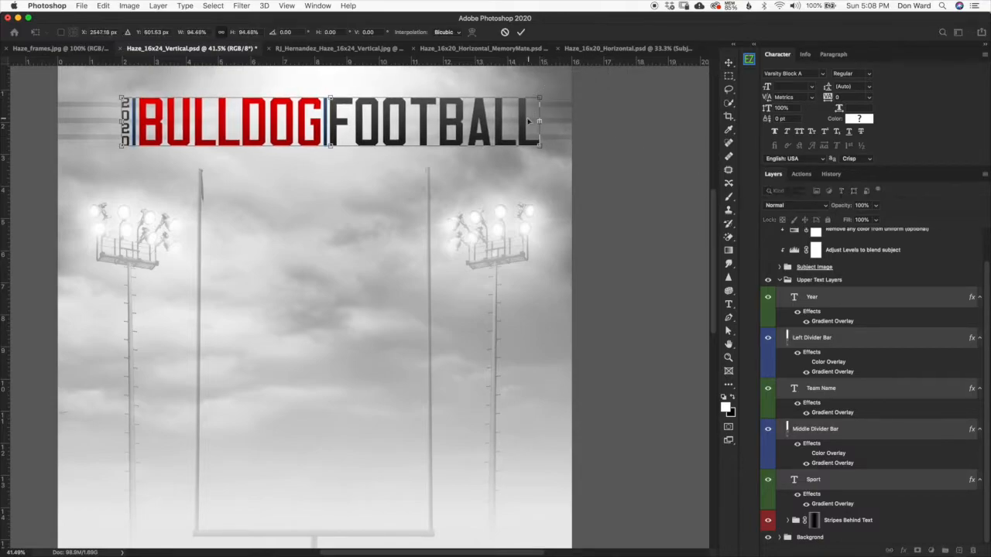
{"action": "left_click_drag", "start_coordinate": [508, 126], "coordinate": [491, 127]}
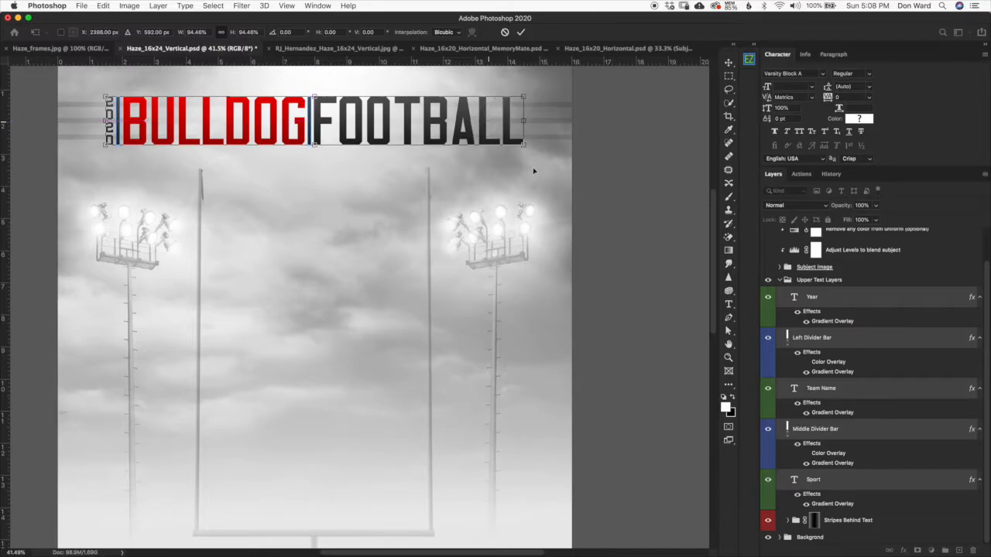
{"action": "left_click", "coordinate": [520, 32]}
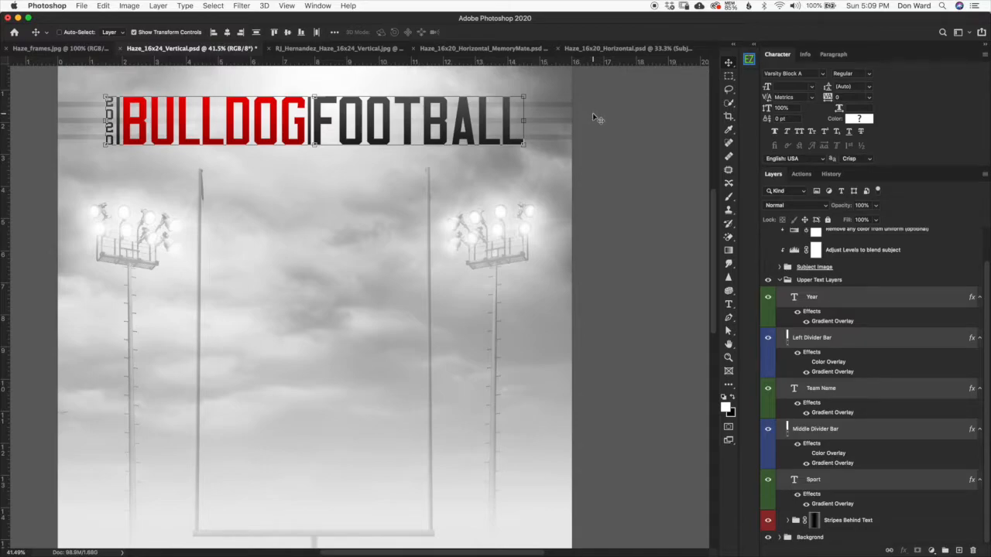
View the finished Roughrider Baseball sample, then return to Haze_16x24_Vertical.psd and restore its opened state from history
{"action": "left_click", "coordinate": [361, 49]}
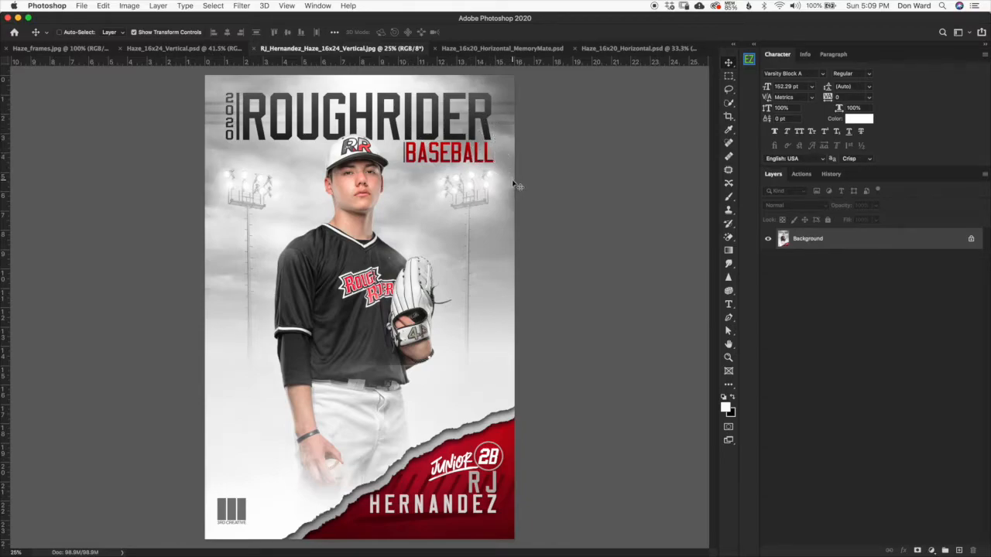
{"action": "left_click", "coordinate": [213, 50]}
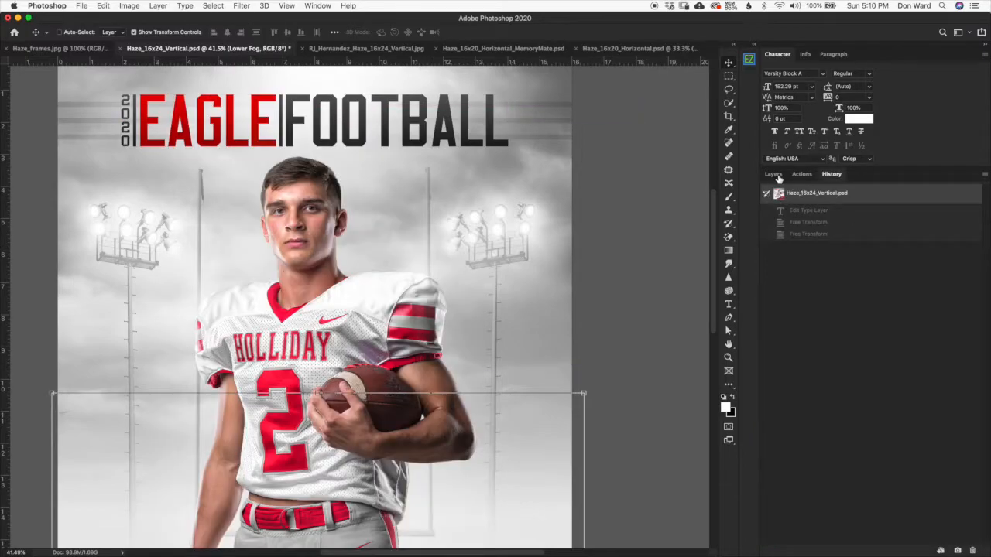
{"action": "left_click", "coordinate": [774, 175]}
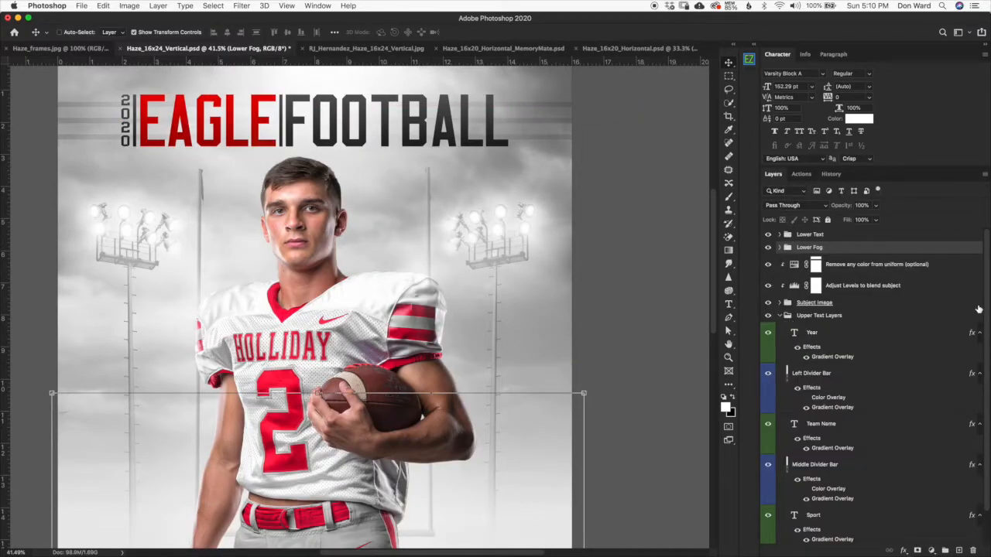
Select the Stripes Behind Text group and hide and show it to check its effect behind the headline
{"action": "scroll", "coordinate": [984, 310], "scroll_direction": "down", "scroll_amount": 2}
{"action": "left_click", "coordinate": [850, 526]}
{"action": "left_click", "coordinate": [767, 521]}
{"action": "left_click", "coordinate": [768, 521]}
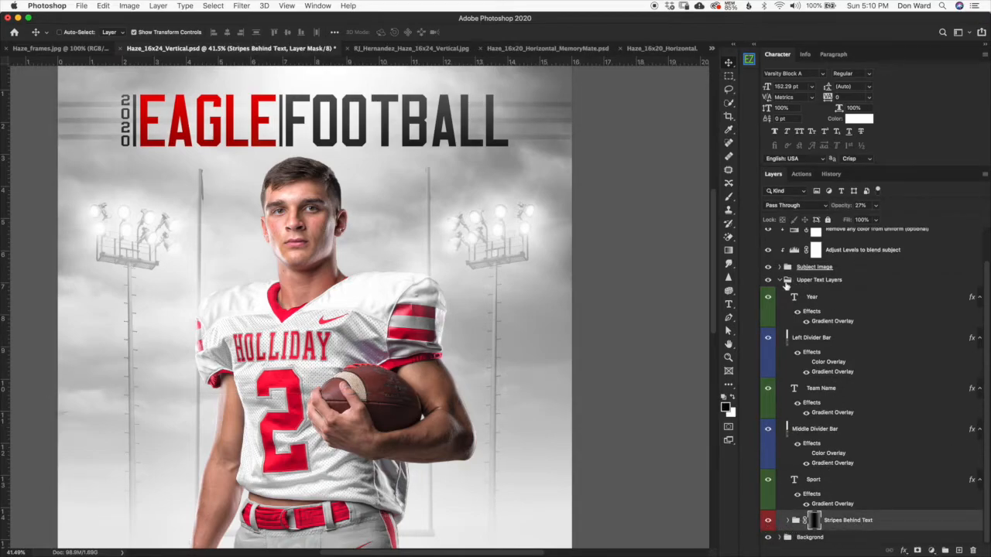
Collapse the Upper Text Layers group and expand the Subject Image group
{"action": "left_click", "coordinate": [780, 280]}
{"action": "left_click", "coordinate": [822, 316]}
{"action": "left_click", "coordinate": [817, 303]}
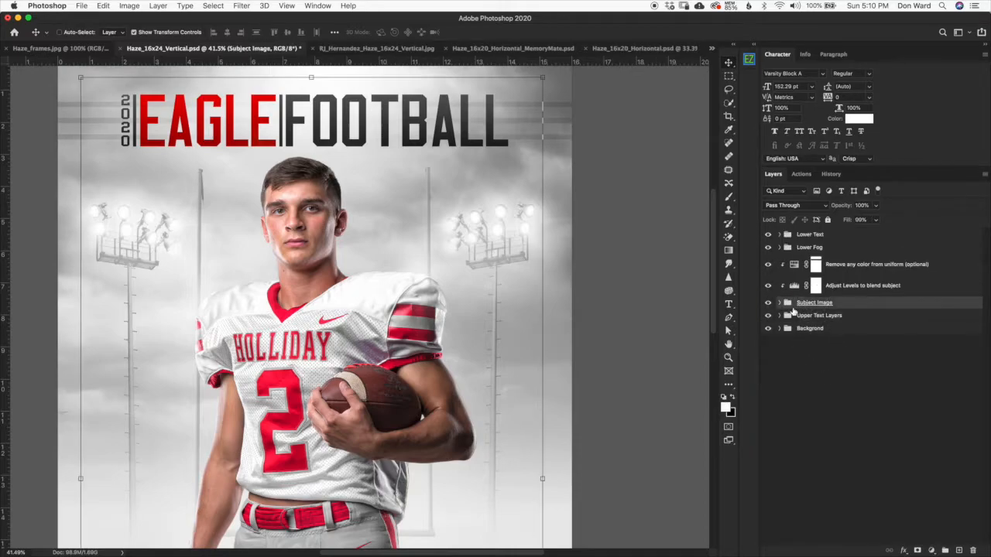
{"action": "left_click", "coordinate": [780, 303]}
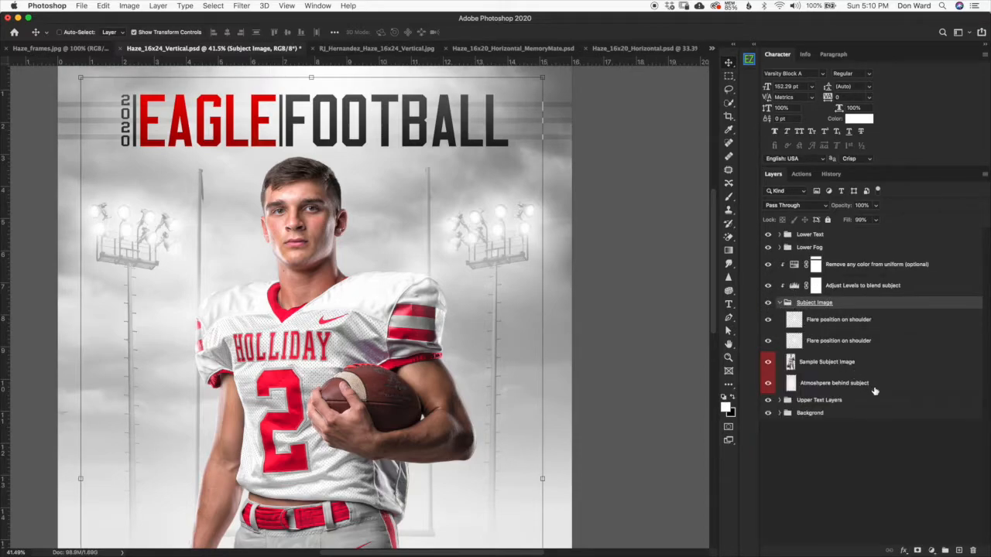
Compare the image with and without the atmosphere layer behind the subject, viewing the Sample Subject Image layer too
{"action": "left_click", "coordinate": [875, 390]}
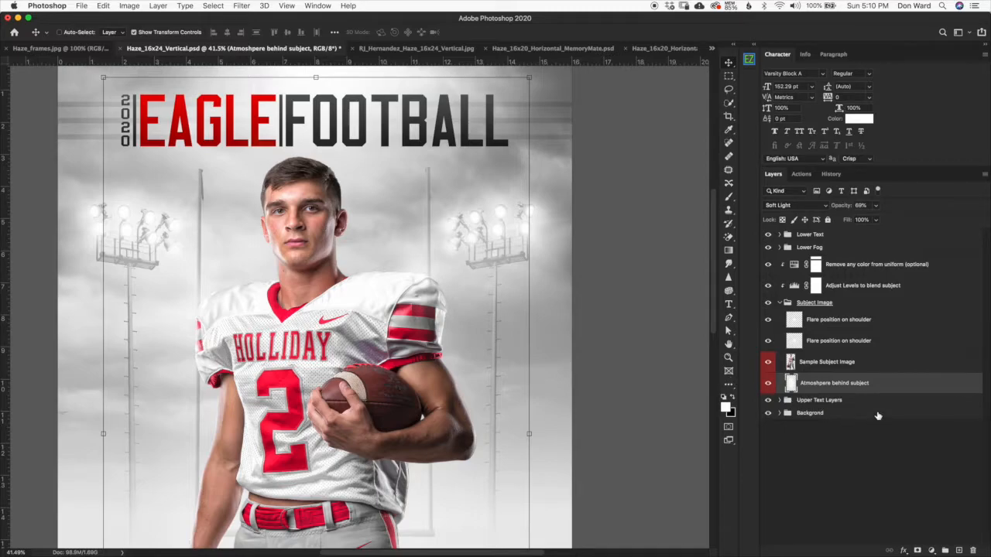
{"action": "left_click", "coordinate": [854, 361]}
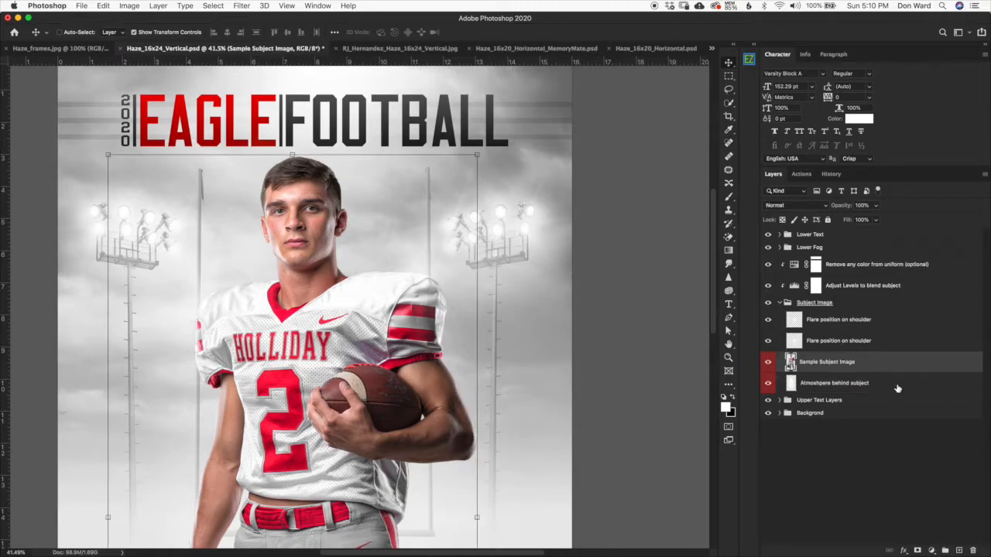
{"action": "left_click", "coordinate": [830, 384]}
{"action": "left_click", "coordinate": [769, 384]}
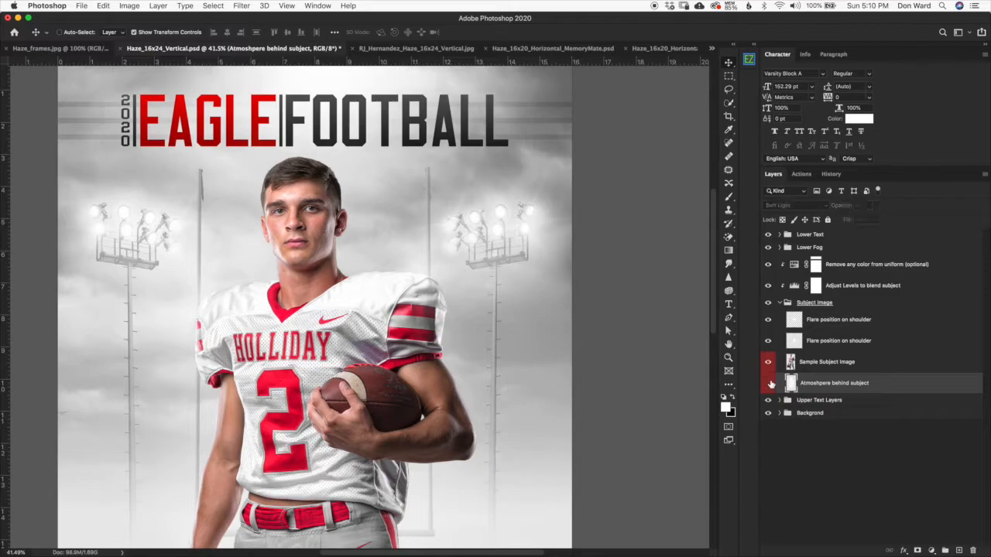
{"action": "left_click", "coordinate": [769, 384]}
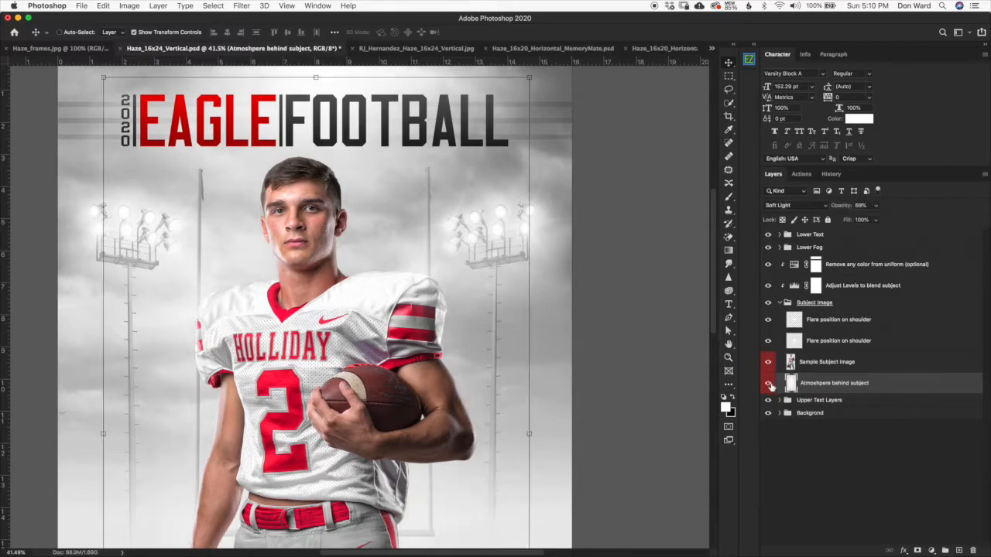
{"action": "left_click", "coordinate": [769, 384]}
{"action": "left_click", "coordinate": [769, 384]}
Select the Sample Subject Image and the two shoulder flare layers in turn to see where each one sits
{"action": "left_click", "coordinate": [857, 369]}
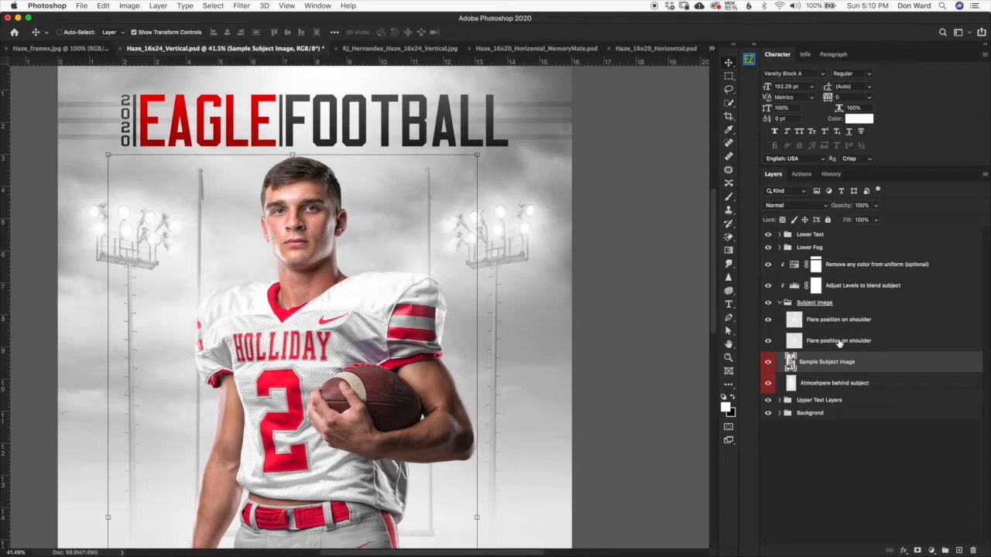
{"action": "left_click", "coordinate": [839, 343]}
{"action": "left_click", "coordinate": [863, 320]}
{"action": "left_click", "coordinate": [865, 342]}
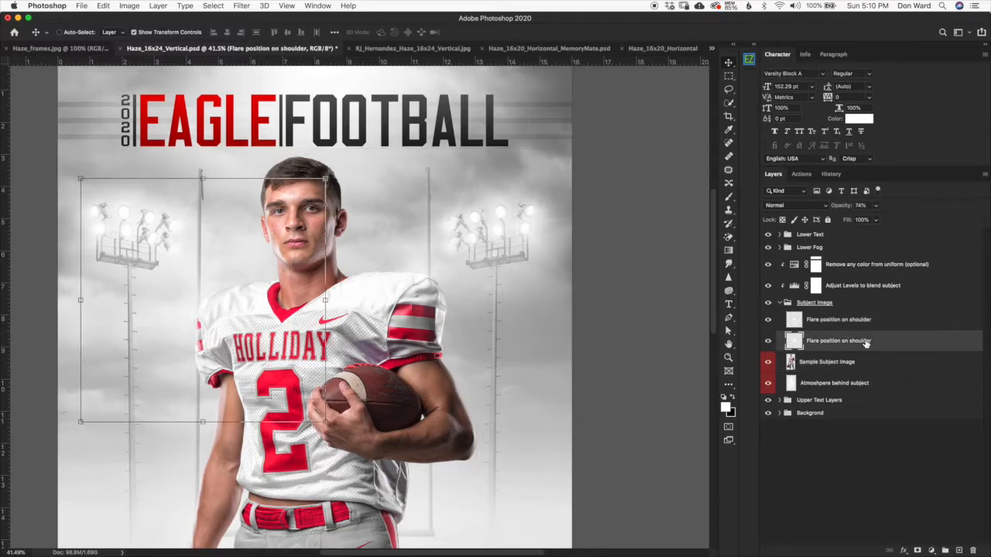
{"action": "left_click", "coordinate": [866, 322]}
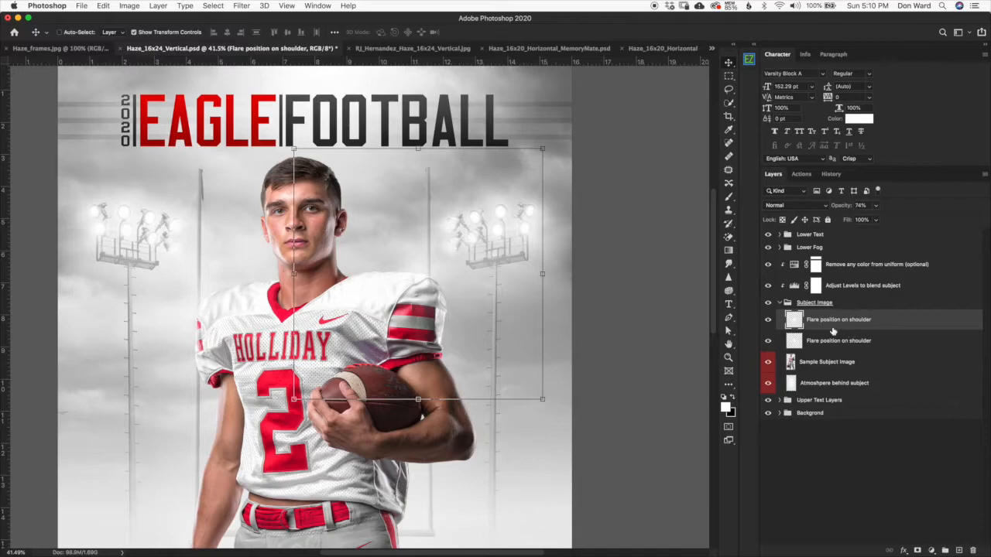
Reposition the upper flare layer slightly outward and down over the shoulder beside the football arm, and apply the transform
{"action": "left_click_drag", "start_coordinate": [546, 155], "coordinate": [563, 291]}
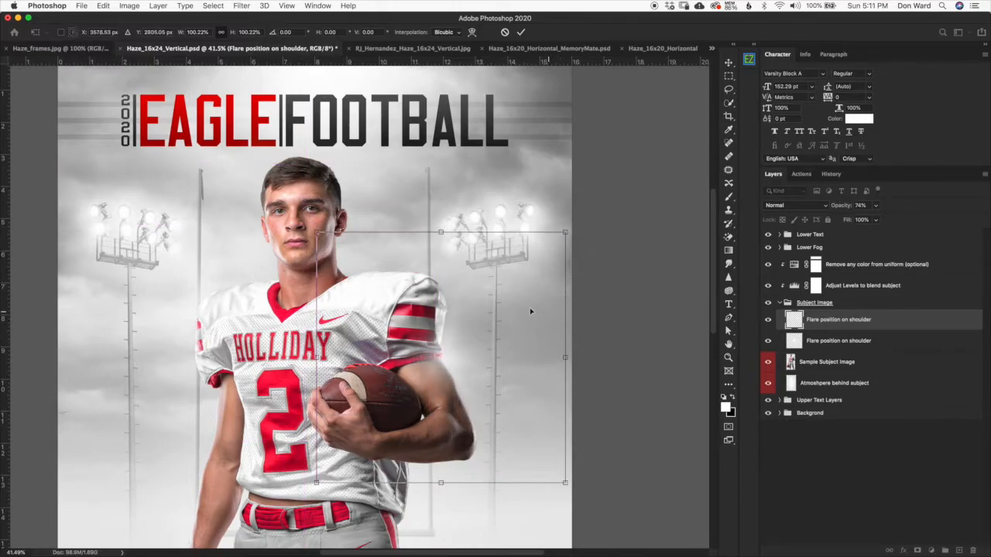
{"action": "left_click_drag", "start_coordinate": [526, 312], "coordinate": [580, 447]}
{"action": "left_click_drag", "start_coordinate": [541, 376], "coordinate": [506, 278]}
{"action": "left_click_drag", "start_coordinate": [500, 272], "coordinate": [497, 265]}
{"action": "left_click", "coordinate": [521, 33]}
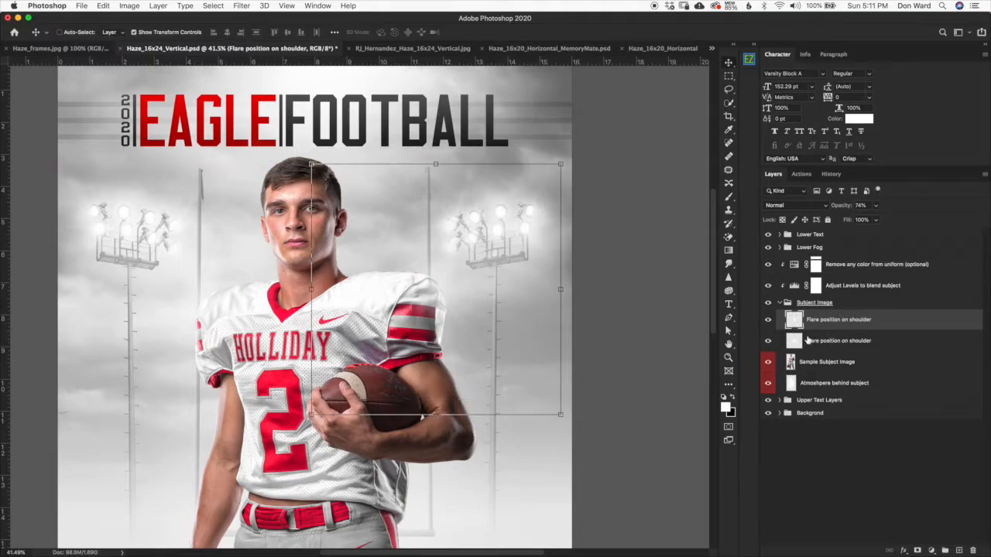
Hide both shoulder flare layers and show them again to compare their effect on the subject
{"action": "left_click", "coordinate": [768, 320]}
{"action": "left_click", "coordinate": [768, 341]}
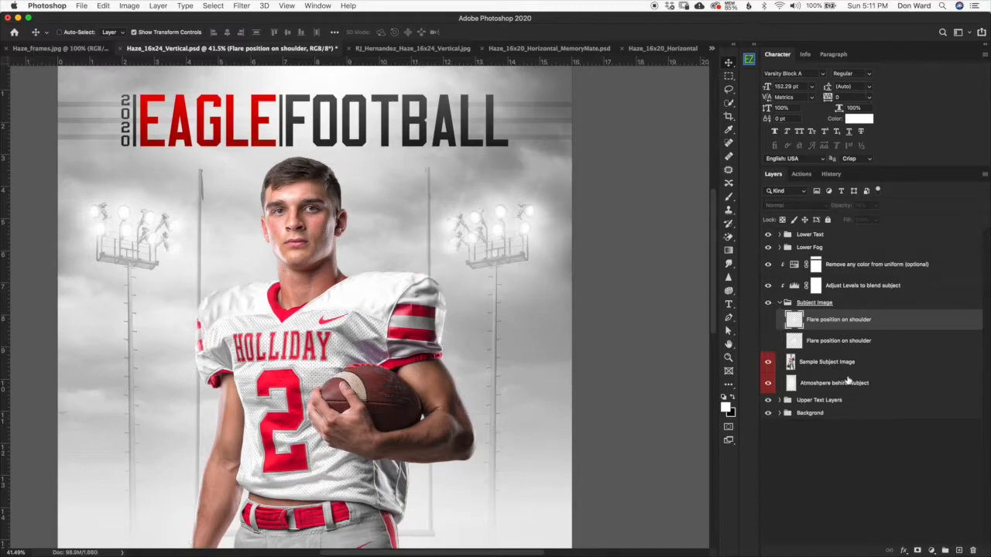
{"action": "left_click", "coordinate": [768, 341]}
{"action": "left_click", "coordinate": [768, 319]}
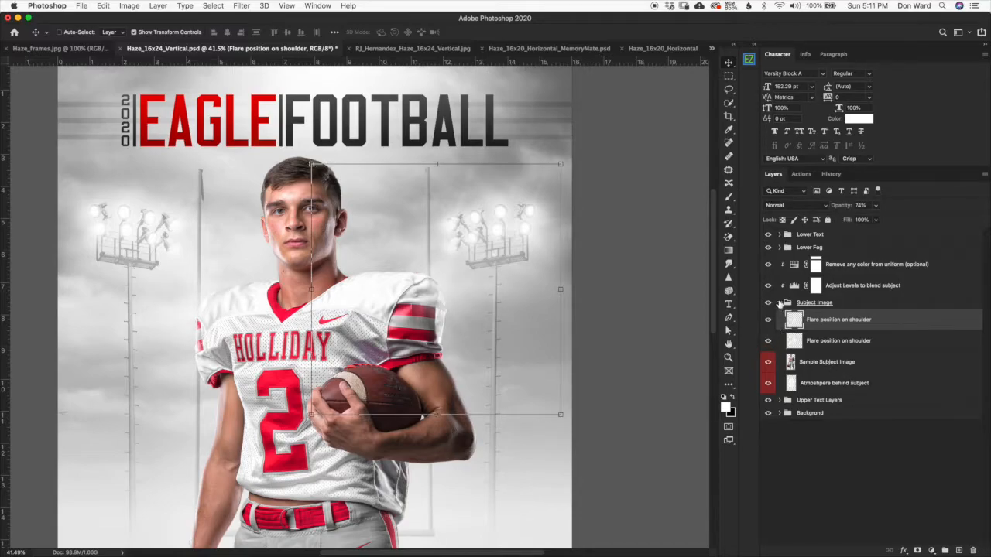
Lighten the subject by setting the midtone input of the Adjust Levels to blend subject layer to 1.40
{"action": "left_click", "coordinate": [797, 288]}
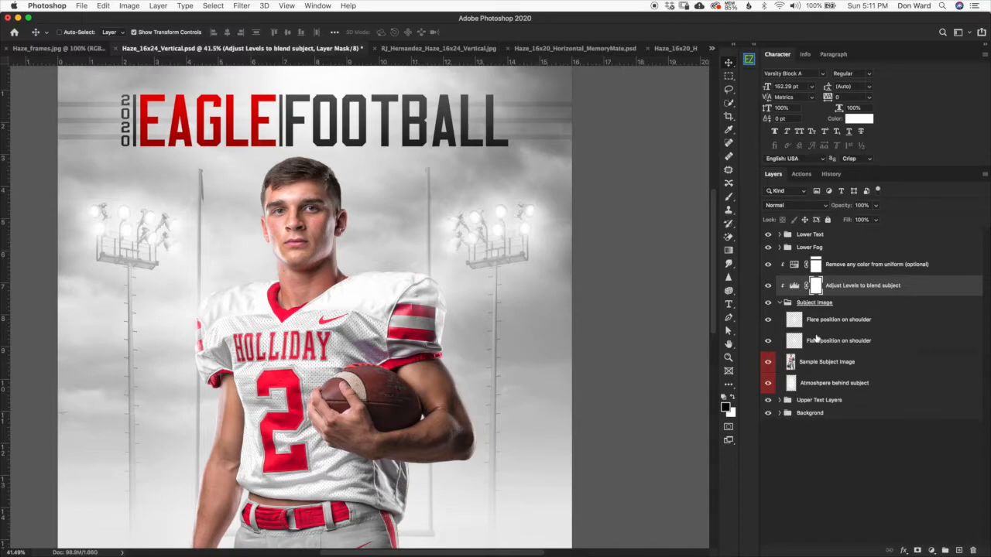
{"action": "left_click", "coordinate": [811, 364]}
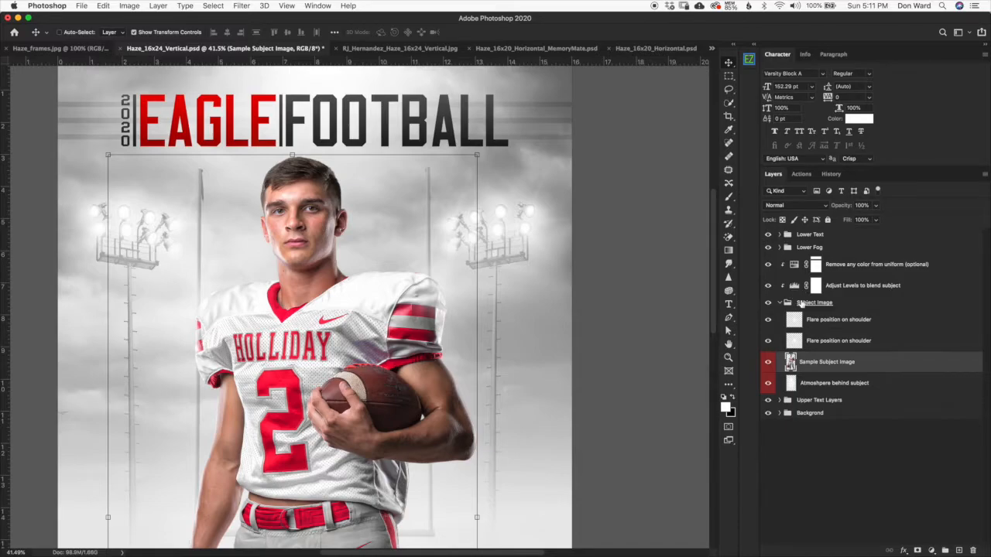
{"action": "left_click", "coordinate": [795, 287]}
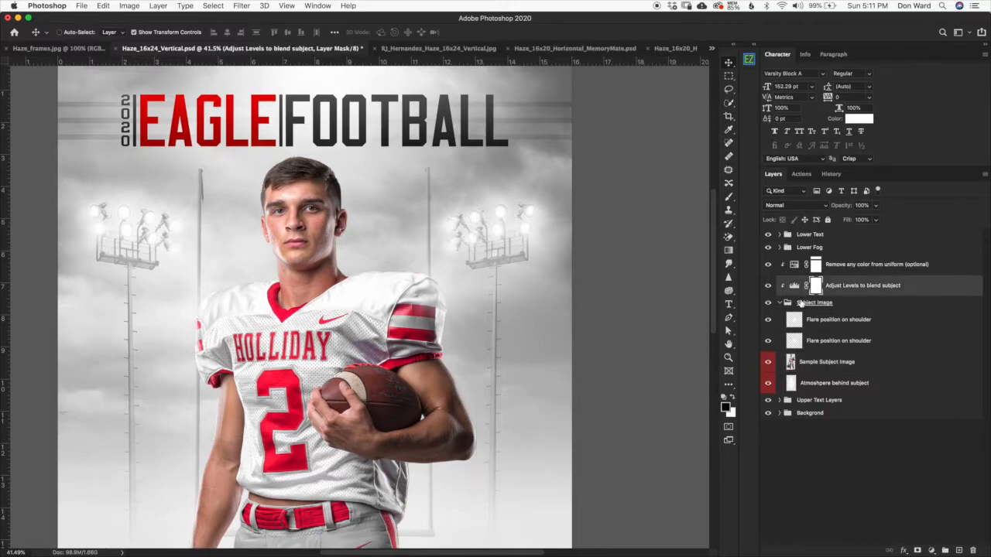
{"action": "double_click", "coordinate": [795, 286]}
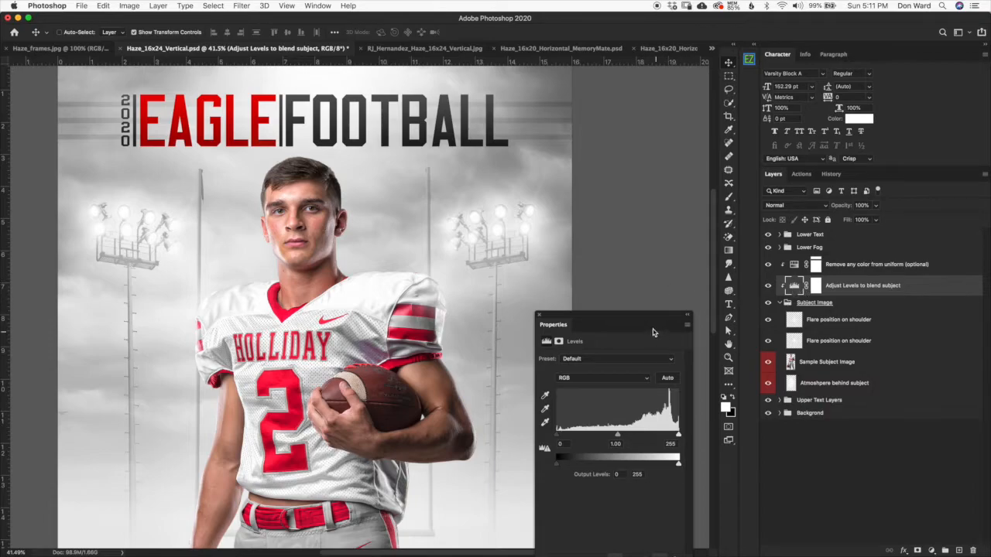
{"action": "left_click_drag", "start_coordinate": [655, 317], "coordinate": [667, 199]}
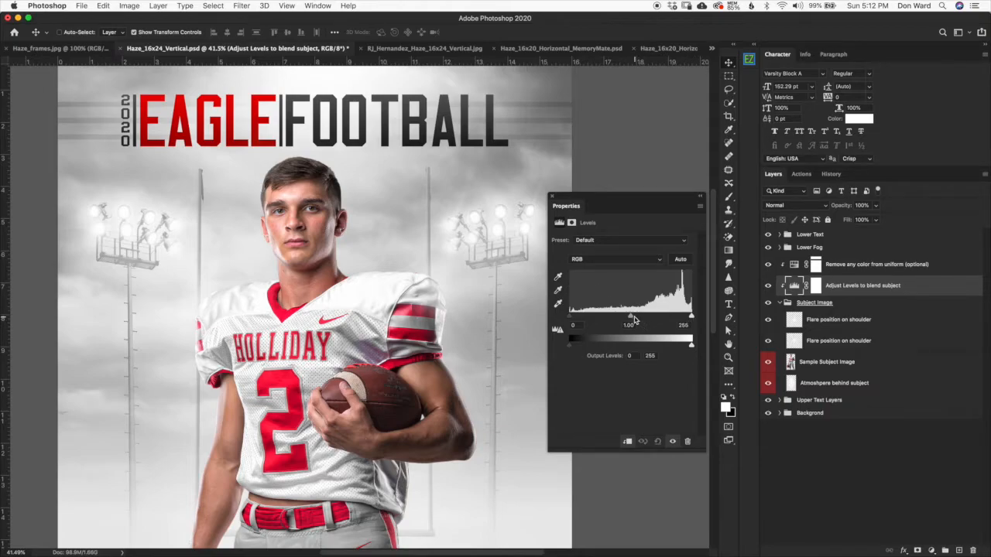
{"action": "left_click_drag", "start_coordinate": [631, 319], "coordinate": [617, 320]}
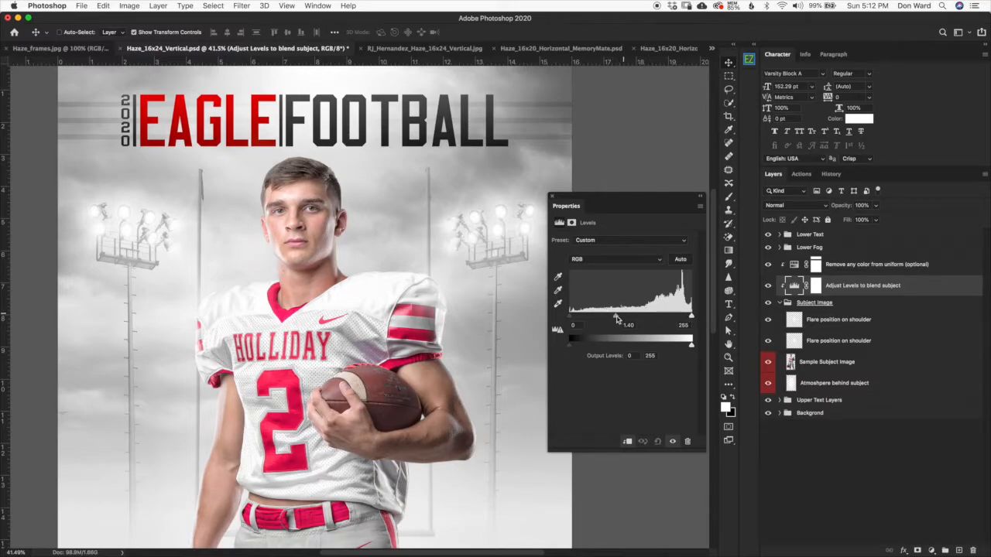
Brighten the subject by setting the white input level of the Adjust Levels to blend subject layer to 240, and close its settings
{"action": "left_click_drag", "start_coordinate": [691, 318], "coordinate": [684, 318]}
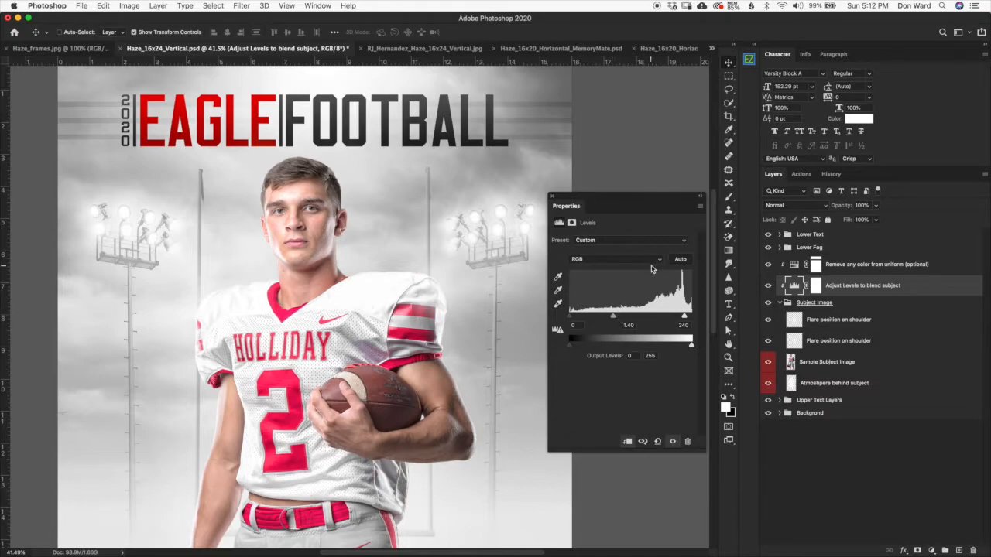
{"action": "left_click_drag", "start_coordinate": [600, 199], "coordinate": [604, 193]}
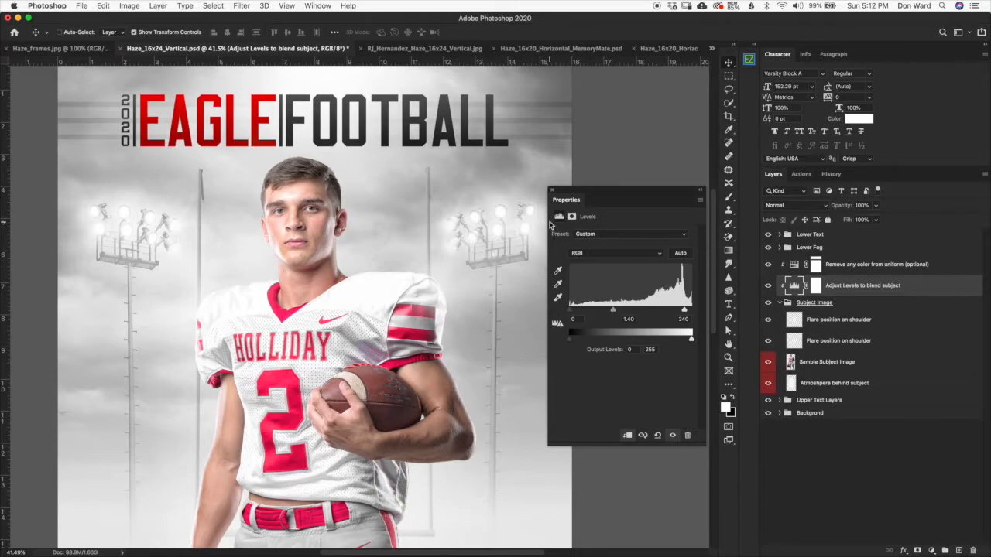
{"action": "left_click_drag", "start_coordinate": [599, 195], "coordinate": [598, 196]}
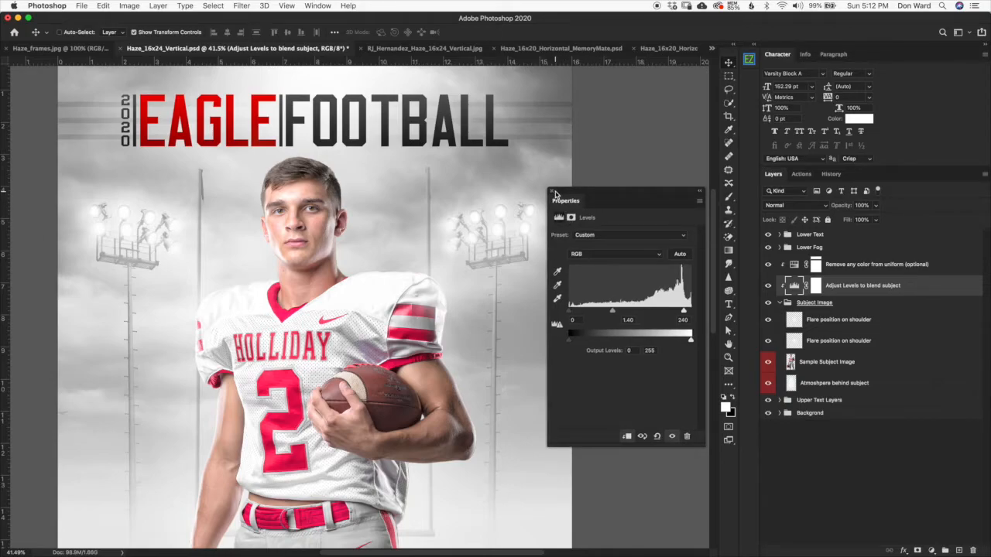
{"action": "left_click_drag", "start_coordinate": [633, 201], "coordinate": [625, 187]}
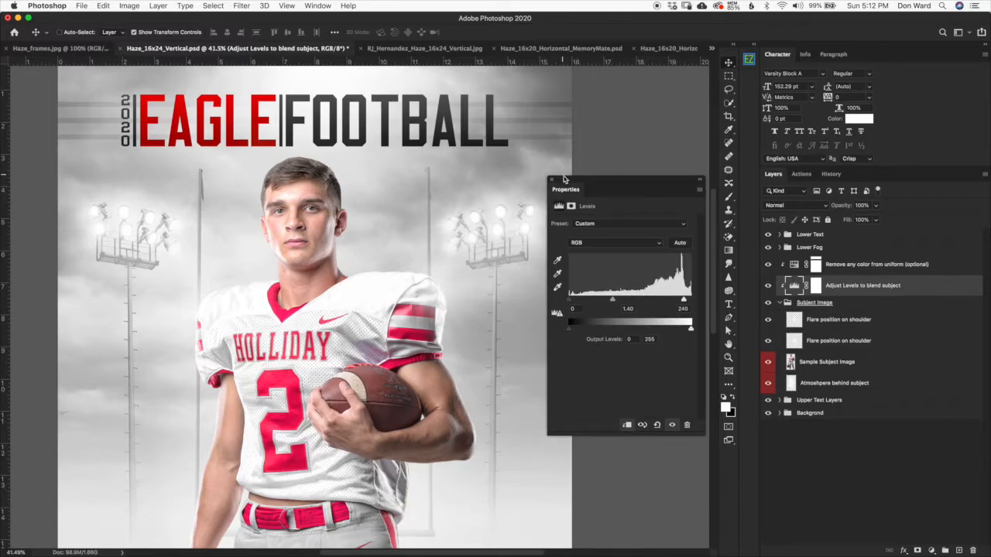
{"action": "left_click_drag", "start_coordinate": [558, 188], "coordinate": [559, 179]}
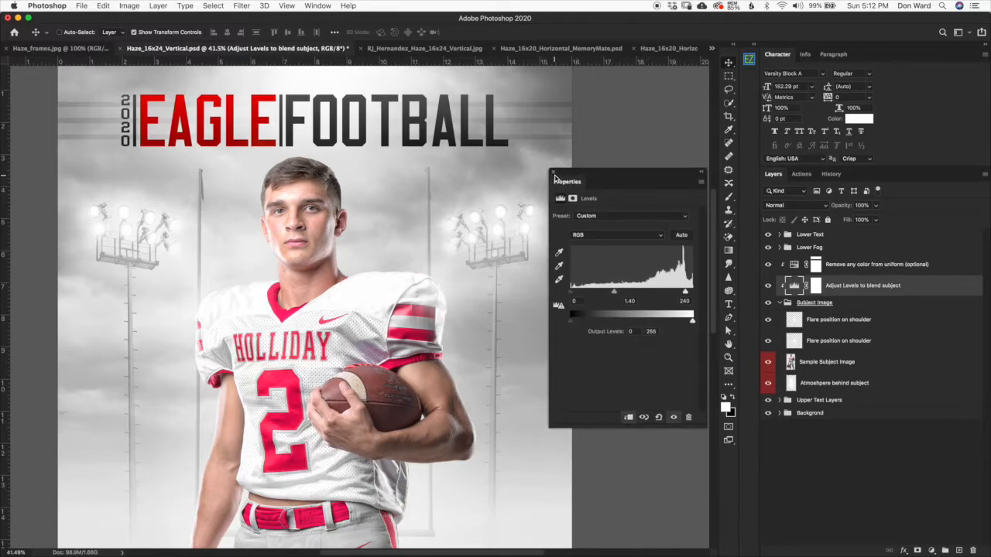
{"action": "left_click", "coordinate": [553, 172]}
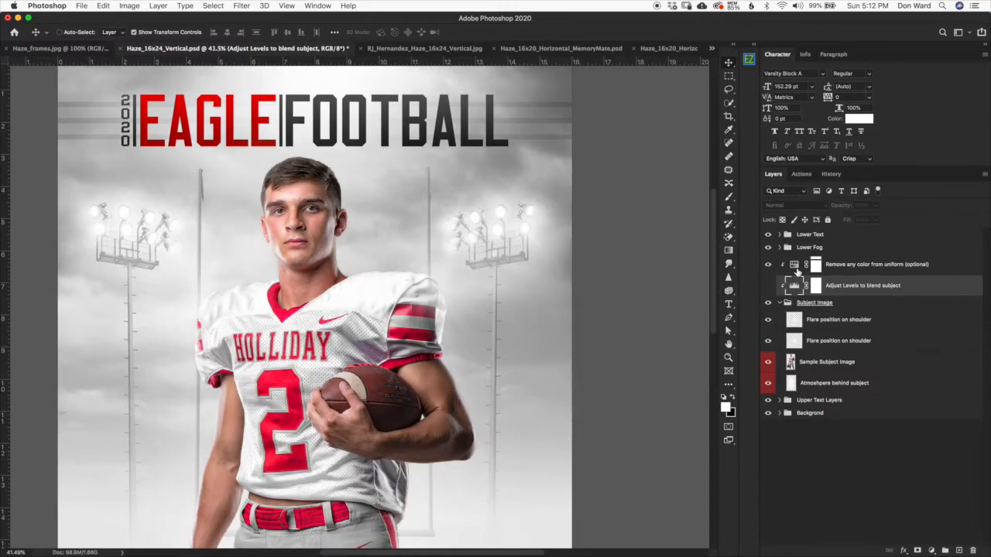
Hide the Remove any color from uniform (optional) layer to inspect the color cast in the subject's jersey and pants
{"action": "left_click", "coordinate": [815, 264]}
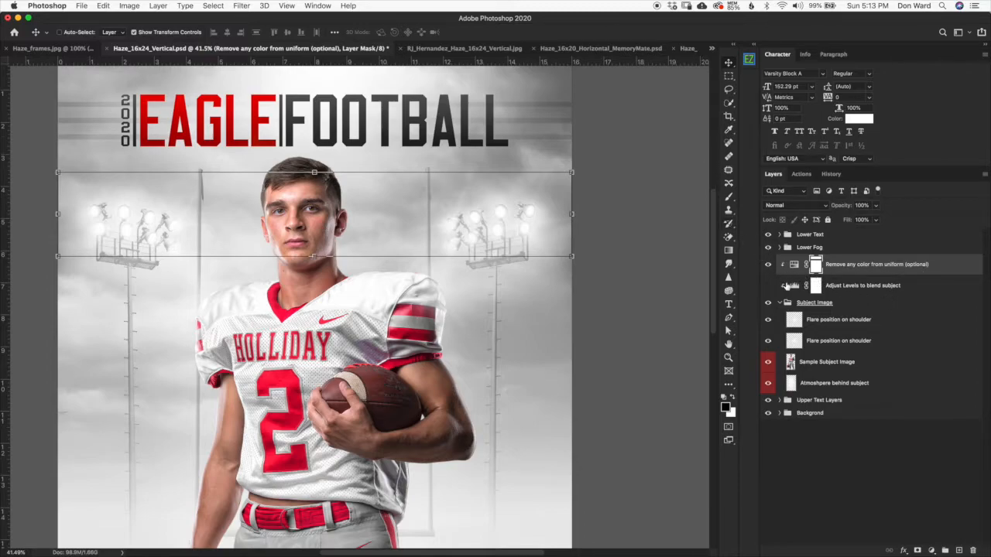
{"action": "left_click", "coordinate": [768, 264]}
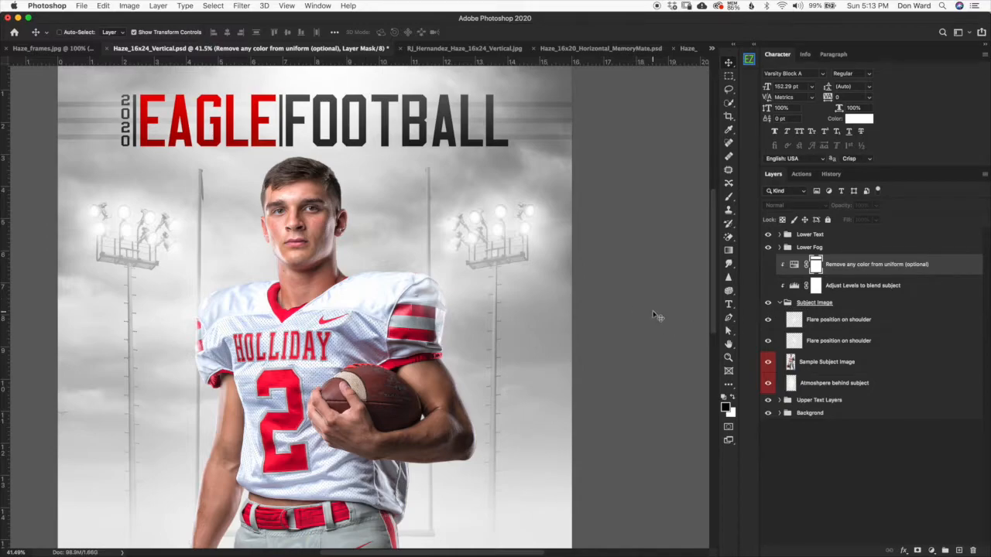
{"action": "left_click_drag", "start_coordinate": [715, 315], "coordinate": [718, 332]}
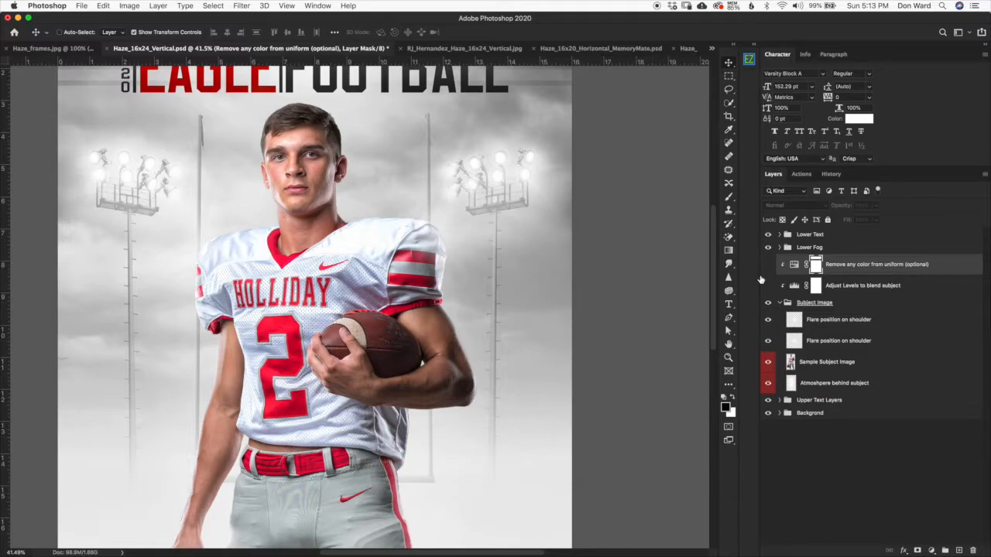
Show the Remove any color from uniform (optional) layer again and set its Hue/Saturation Blues saturation to -100
{"action": "left_click", "coordinate": [794, 265]}
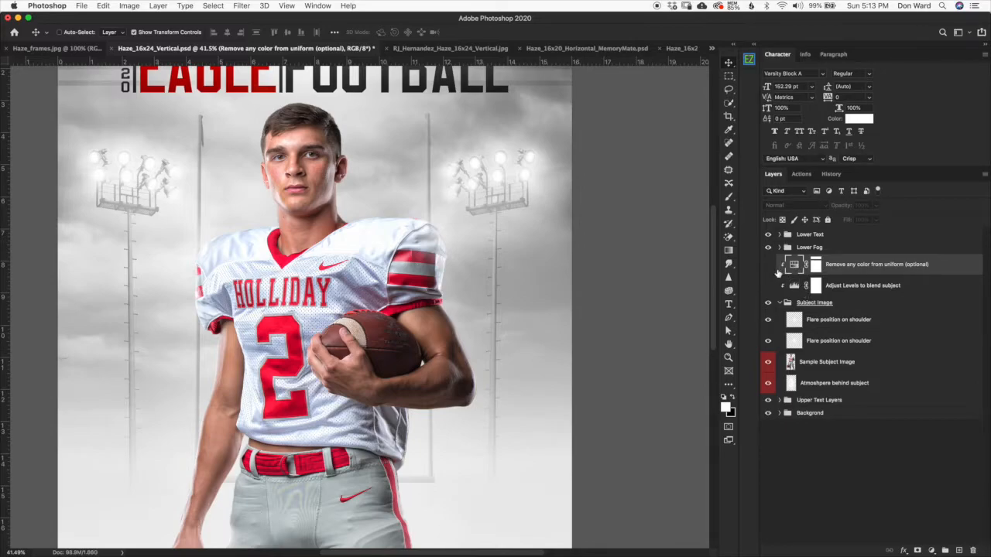
{"action": "double_click", "coordinate": [794, 264]}
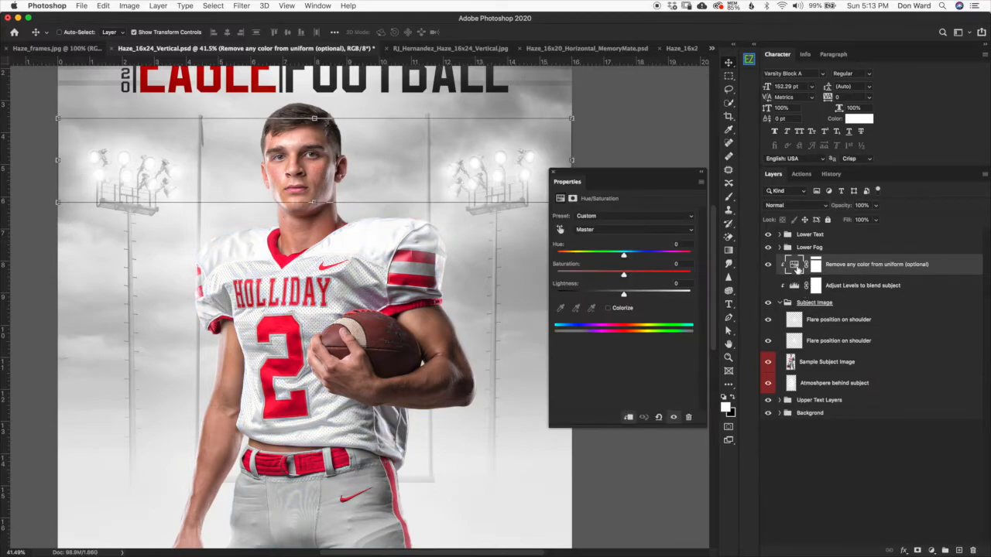
{"action": "left_click", "coordinate": [631, 230]}
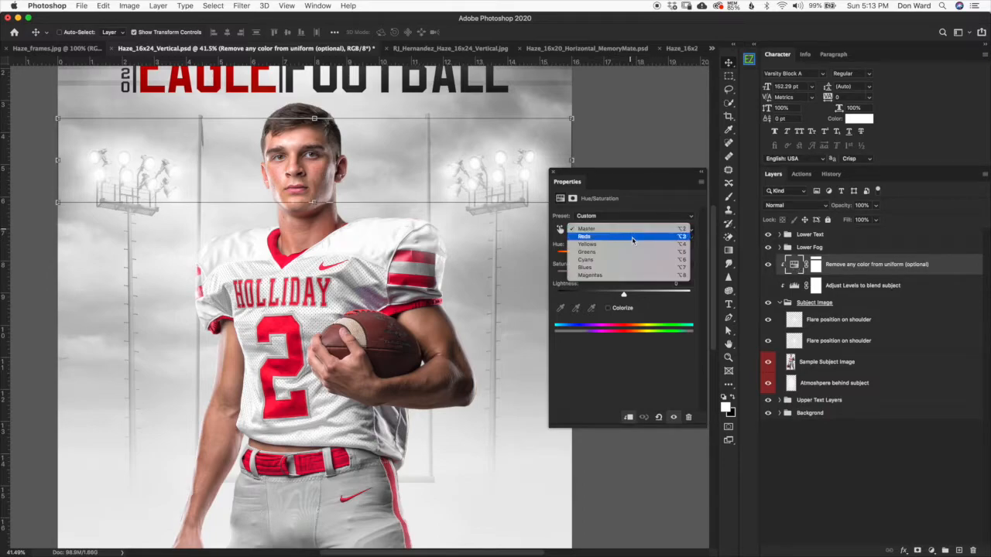
{"action": "left_click", "coordinate": [632, 268]}
{"action": "left_click_drag", "start_coordinate": [624, 274], "coordinate": [552, 282]}
Set the saturation of the Cyans range to -100 after trying a boost to +51
{"action": "left_click", "coordinate": [621, 230]}
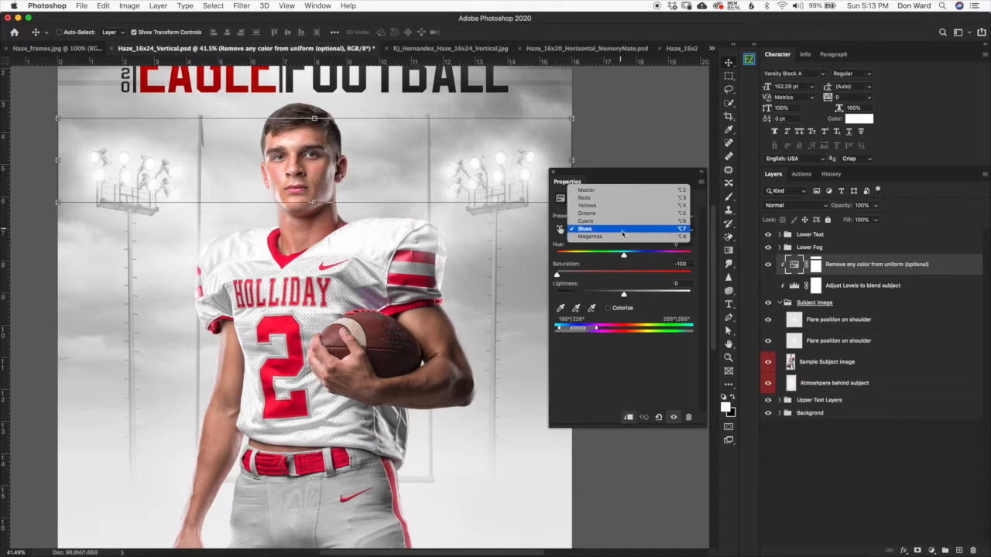
{"action": "left_click", "coordinate": [626, 223]}
{"action": "left_click_drag", "start_coordinate": [556, 276], "coordinate": [661, 282]}
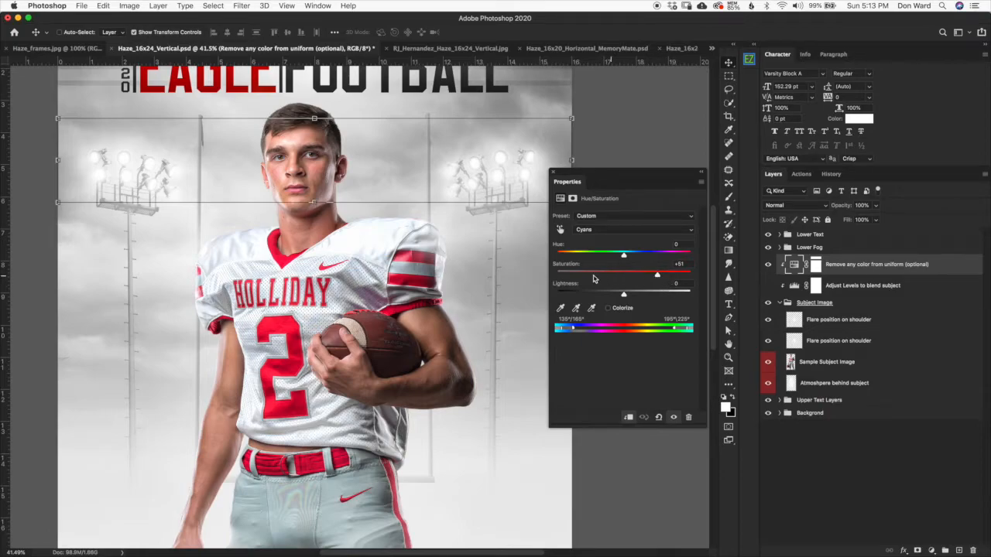
{"action": "left_click_drag", "start_coordinate": [659, 276], "coordinate": [531, 283]}
Review the Greens range and the Blues range with saturation held at -100, and close the Hue/Saturation settings
{"action": "left_click", "coordinate": [595, 230]}
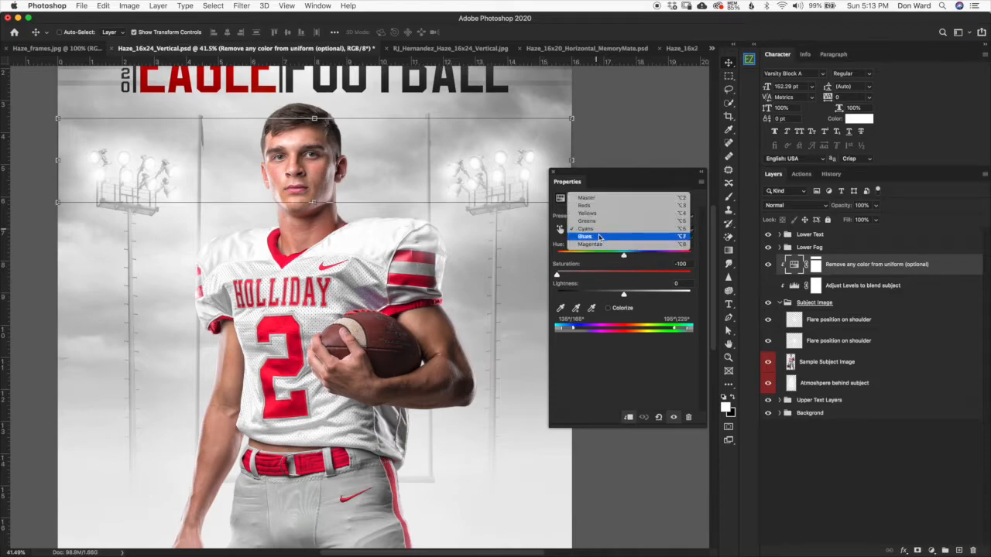
{"action": "left_click", "coordinate": [600, 223]}
{"action": "left_click", "coordinate": [600, 229]}
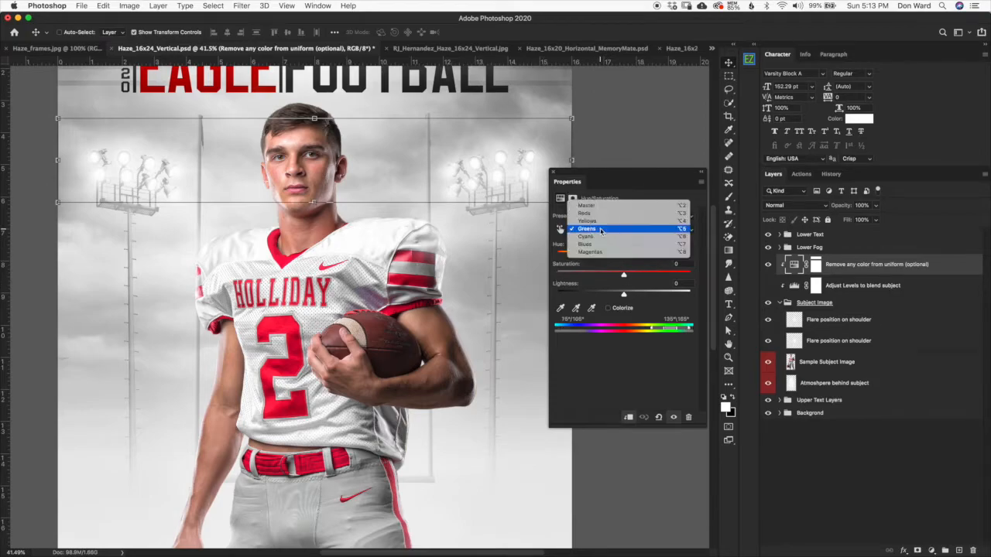
{"action": "left_click", "coordinate": [604, 246]}
{"action": "left_click_drag", "start_coordinate": [559, 276], "coordinate": [534, 283]}
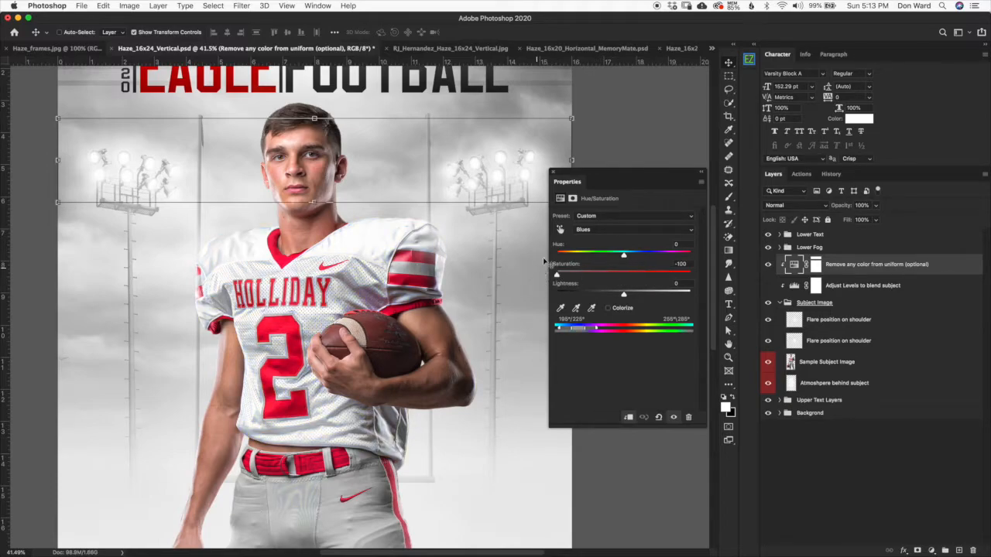
{"action": "left_click_drag", "start_coordinate": [576, 177], "coordinate": [579, 170]}
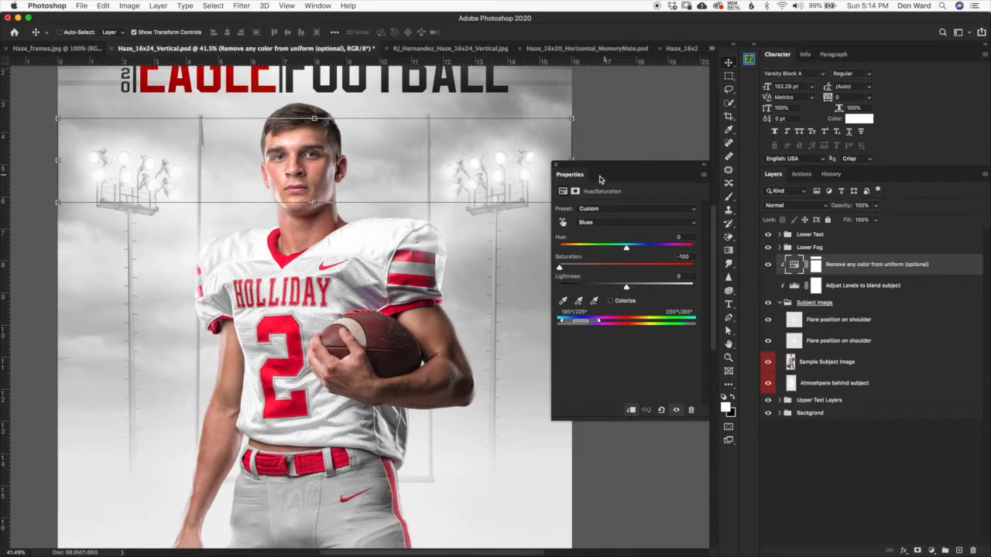
{"action": "left_click_drag", "start_coordinate": [574, 172], "coordinate": [568, 160]}
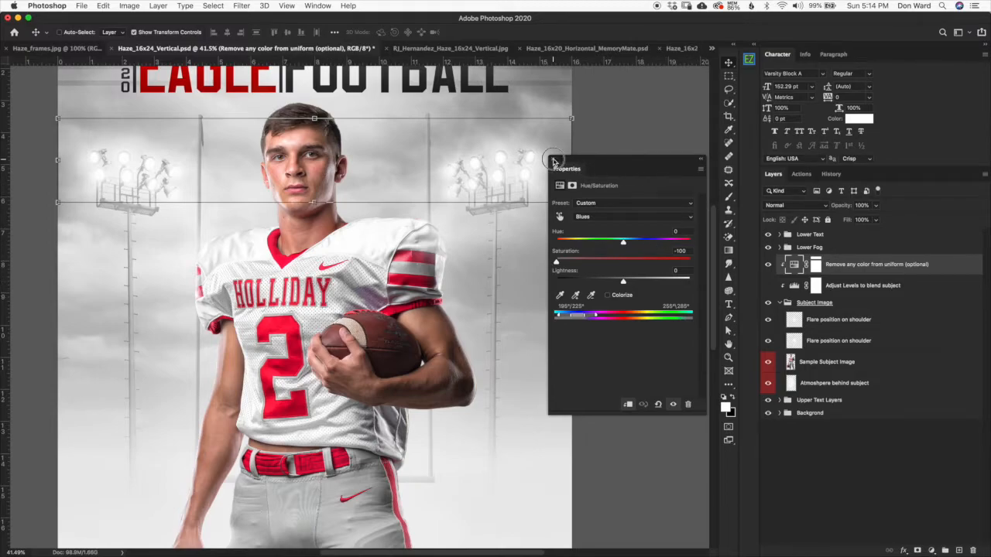
{"action": "left_click", "coordinate": [554, 159]}
Replace the mask of the Remove any color from uniform (optional) layer with a blank white one, and choose the Brush tool
{"action": "left_click", "coordinate": [818, 265]}
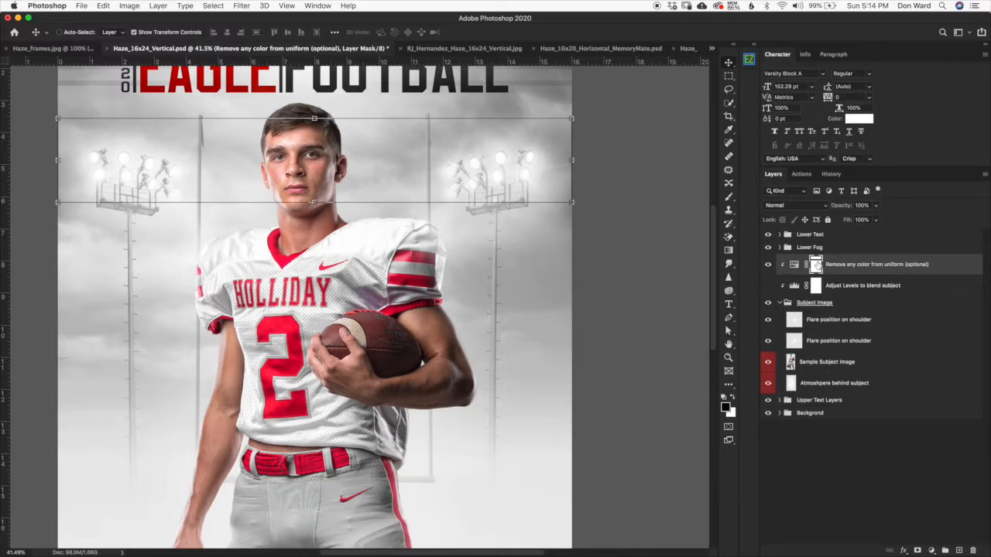
{"action": "right_click", "coordinate": [816, 266]}
{"action": "left_click", "coordinate": [850, 286]}
{"action": "left_click", "coordinate": [918, 551]}
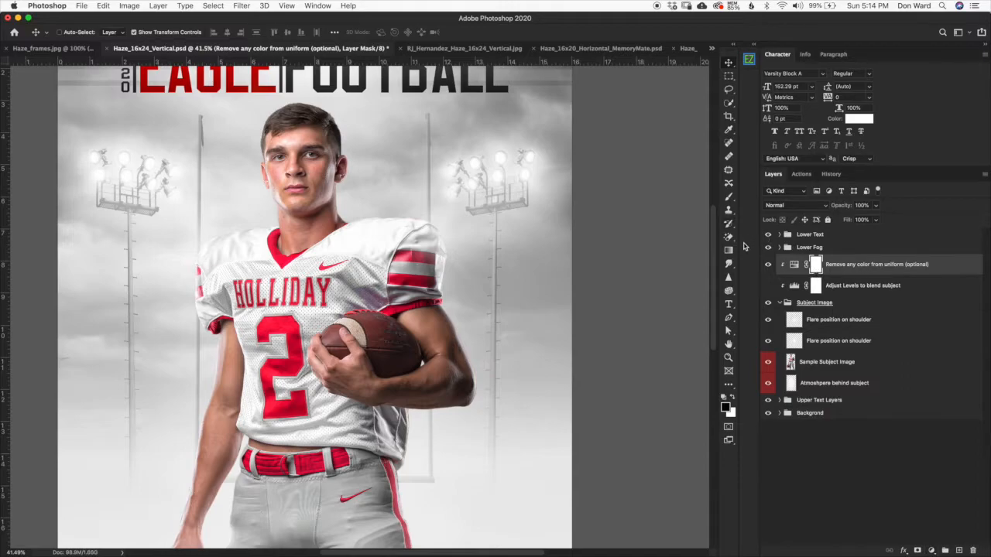
{"action": "left_click", "coordinate": [728, 197]}
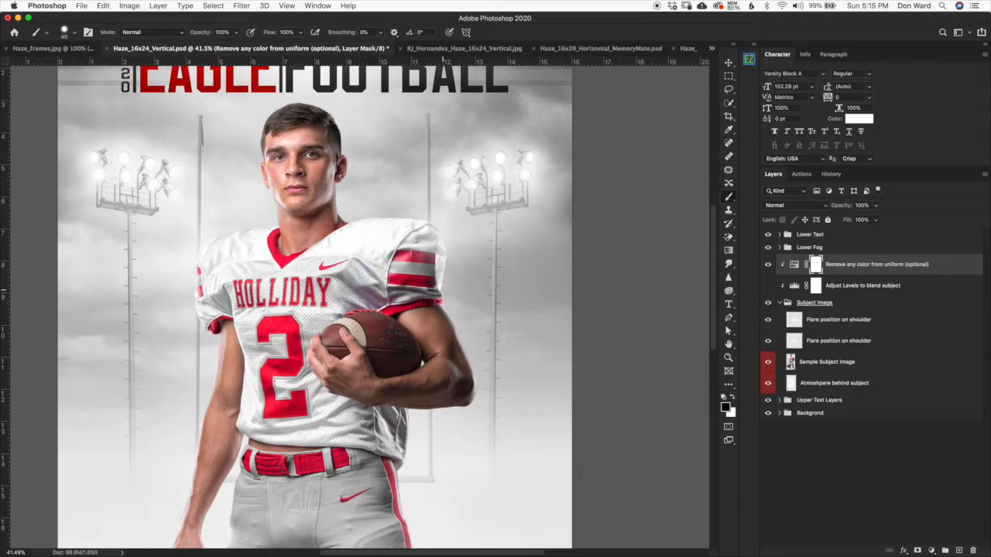
Toggle the Adjust Levels to blend subject and Remove any color from uniform (optional) layers to compare their effect on the subject
{"action": "left_click", "coordinate": [769, 286]}
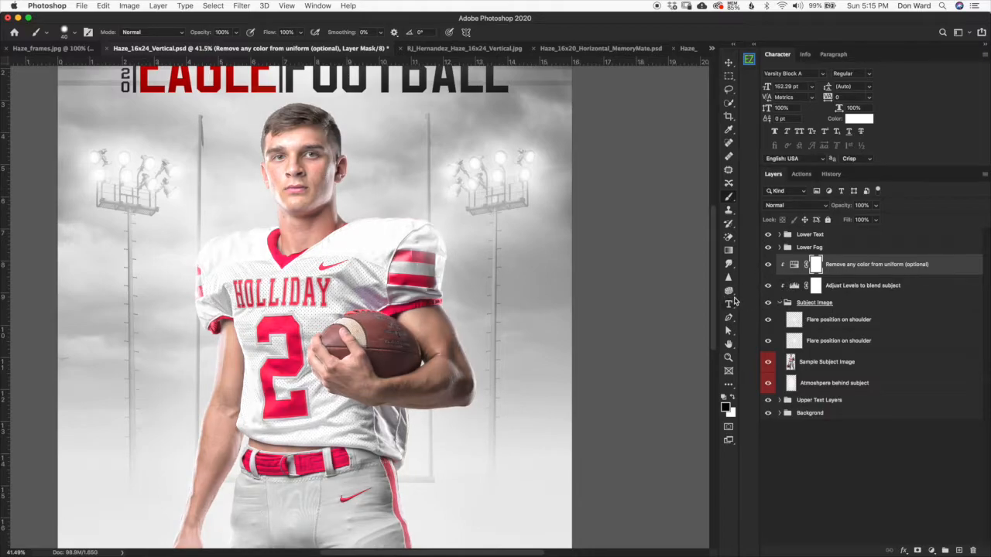
{"action": "key", "text": "t"}
{"action": "left_click", "coordinate": [769, 286]}
{"action": "left_click", "coordinate": [795, 265]}
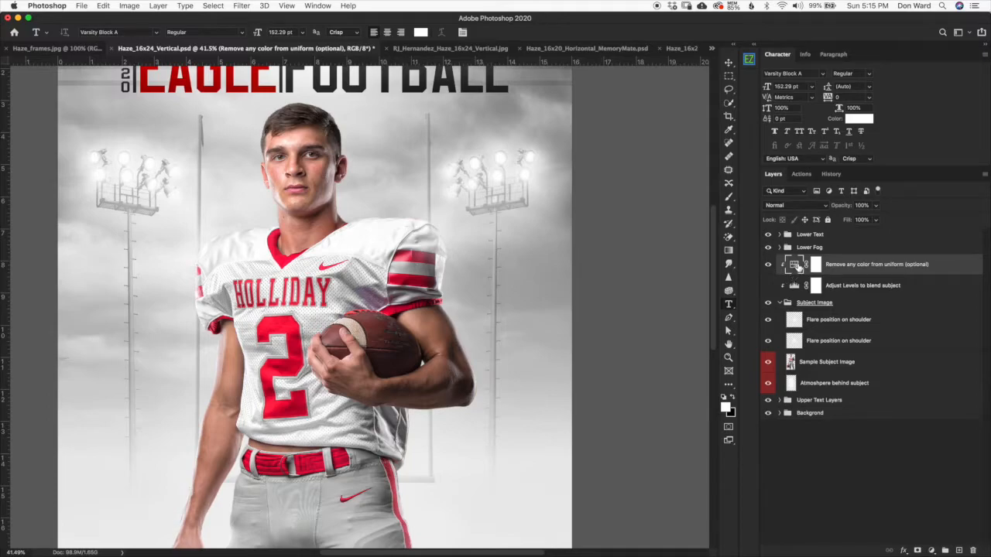
{"action": "left_click", "coordinate": [770, 267]}
{"action": "left_click", "coordinate": [769, 265]}
Expand the Lower Fog group and hide both fog layers to examine the subject's legs and helmet without fog
{"action": "left_click", "coordinate": [791, 249]}
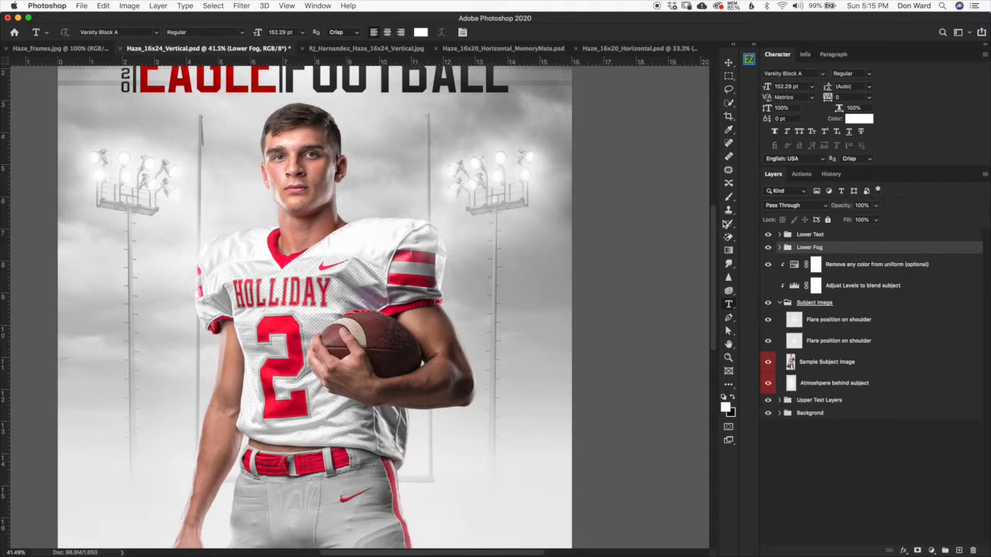
{"action": "scroll", "coordinate": [513, 297], "scroll_direction": "down", "scroll_amount": 4}
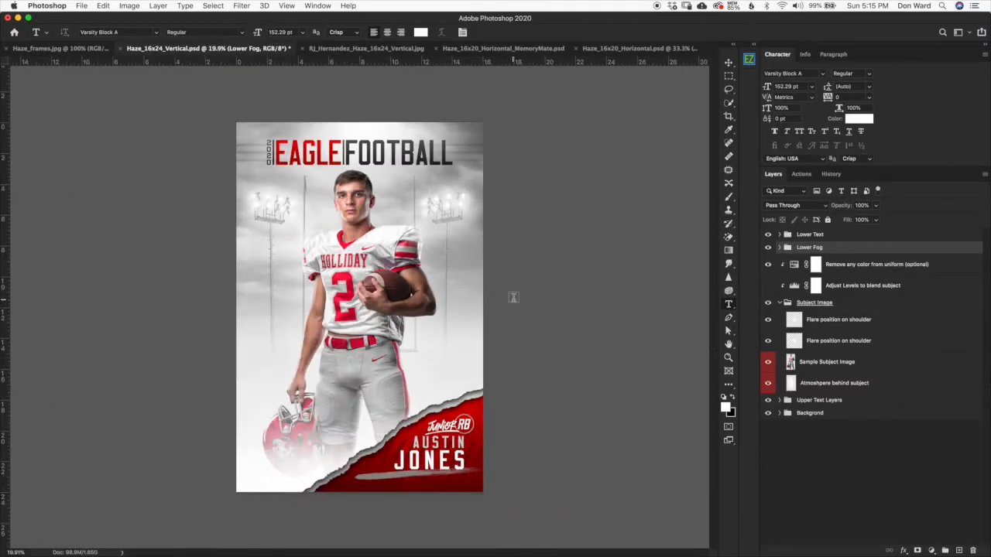
{"action": "scroll", "coordinate": [512, 297], "scroll_direction": "up", "scroll_amount": 3}
{"action": "scroll", "coordinate": [512, 299], "scroll_direction": "down", "scroll_amount": 2}
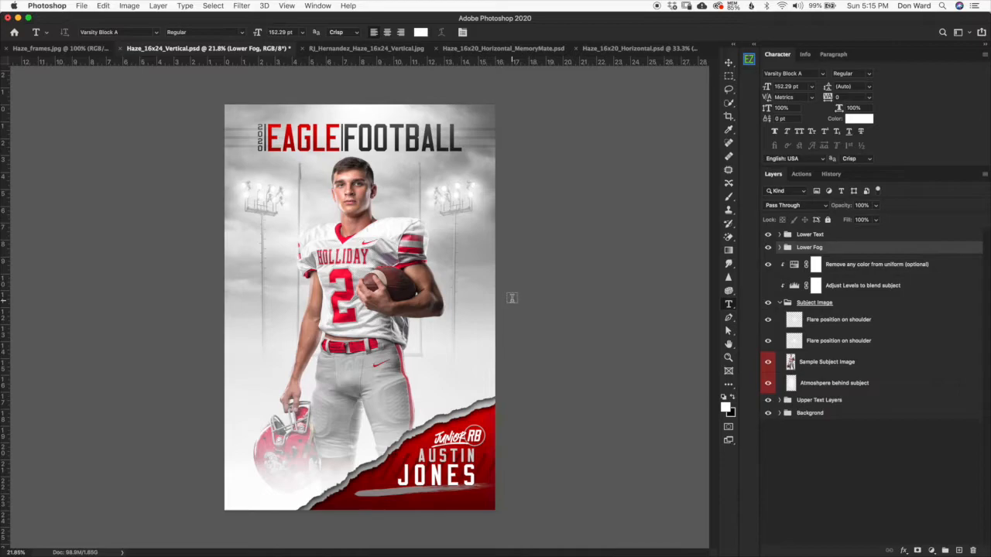
{"action": "scroll", "coordinate": [512, 299], "scroll_direction": "up", "scroll_amount": 1}
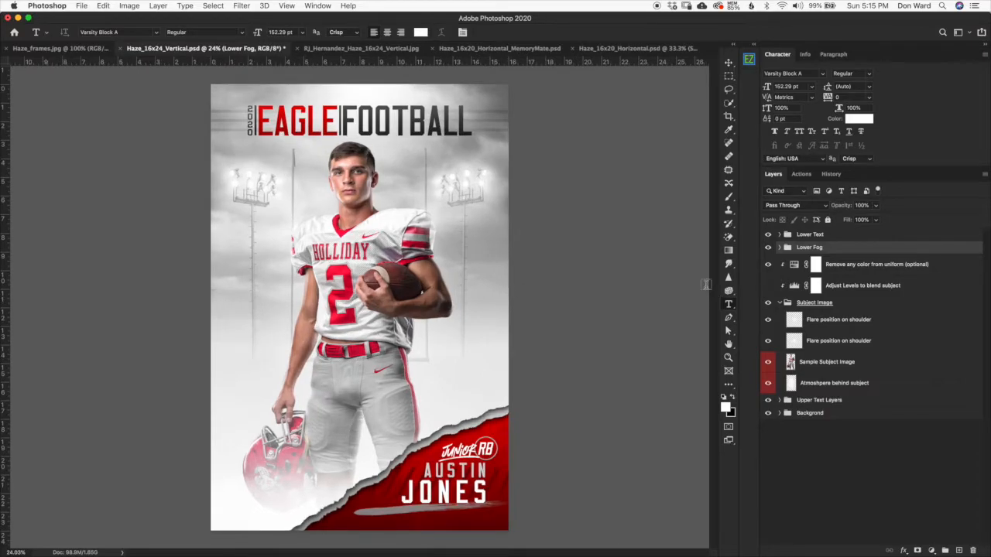
{"action": "left_click", "coordinate": [779, 247]}
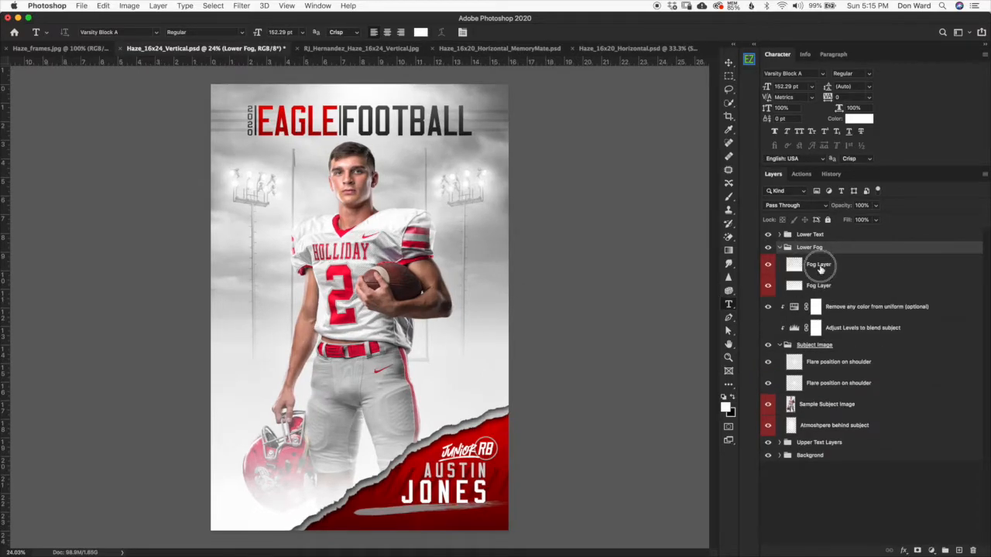
{"action": "left_click", "coordinate": [819, 268]}
{"action": "left_click", "coordinate": [769, 265]}
{"action": "left_click", "coordinate": [769, 287]}
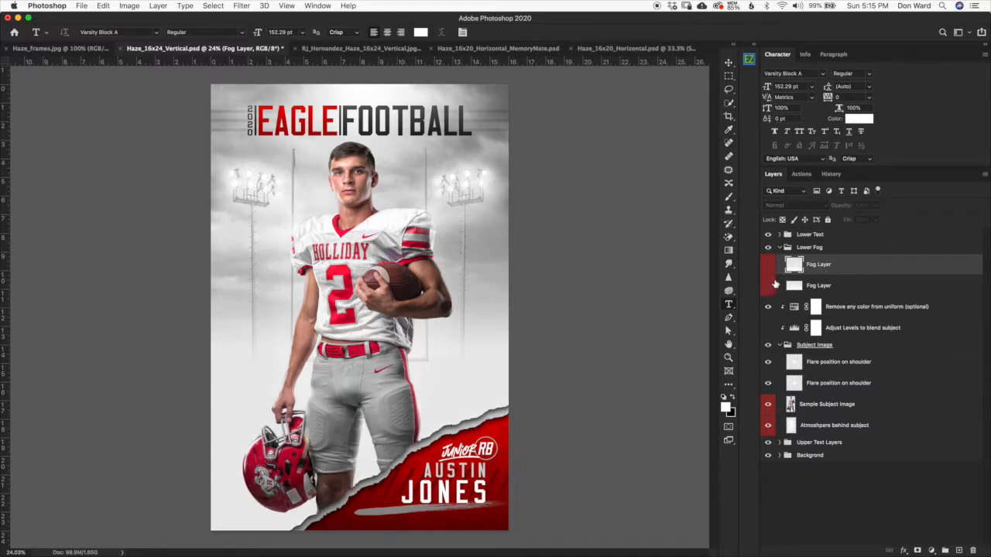
Show each fog layer on its own to compare their effects, and turn both back on
{"action": "left_click", "coordinate": [769, 265]}
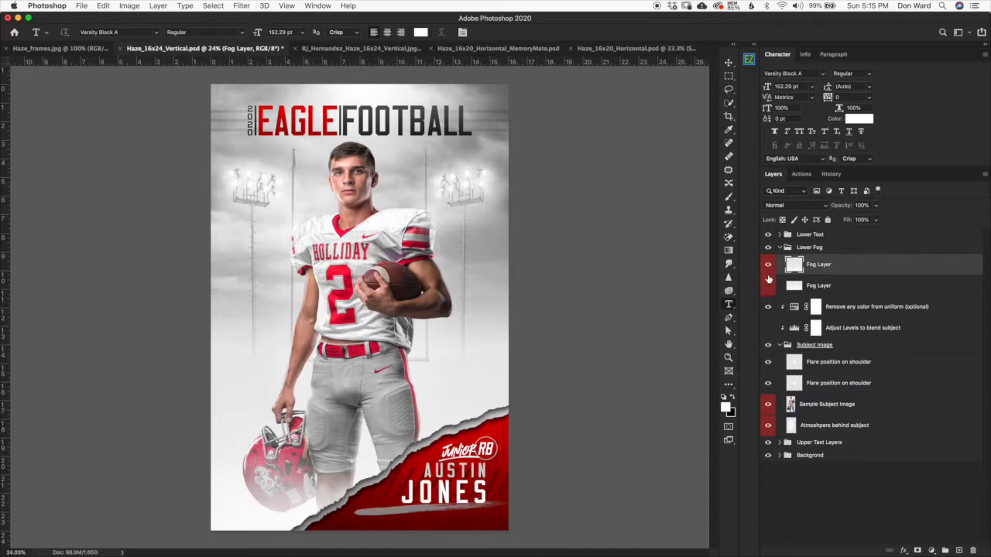
{"action": "left_click", "coordinate": [769, 265]}
{"action": "left_click", "coordinate": [769, 287]}
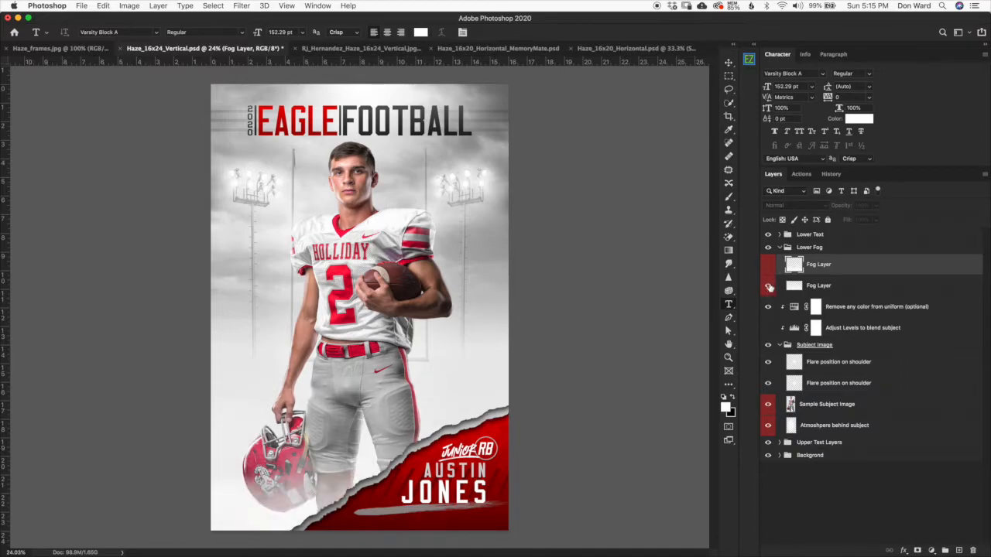
{"action": "left_click", "coordinate": [769, 287]}
{"action": "left_click", "coordinate": [768, 286]}
{"action": "left_click", "coordinate": [769, 265]}
Collapse the Lower Fog group and select the Lower Text group
{"action": "left_click", "coordinate": [785, 248]}
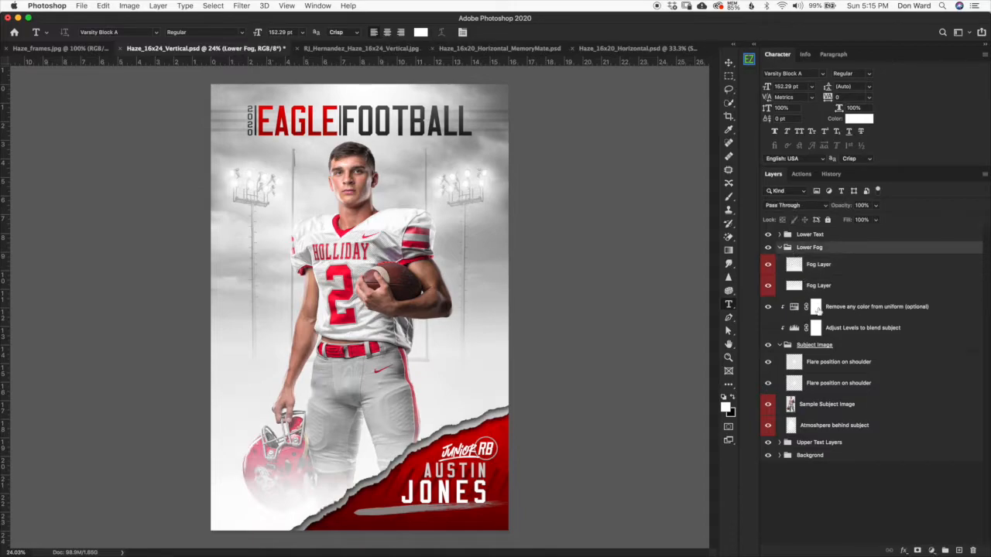
{"action": "left_click", "coordinate": [780, 248]}
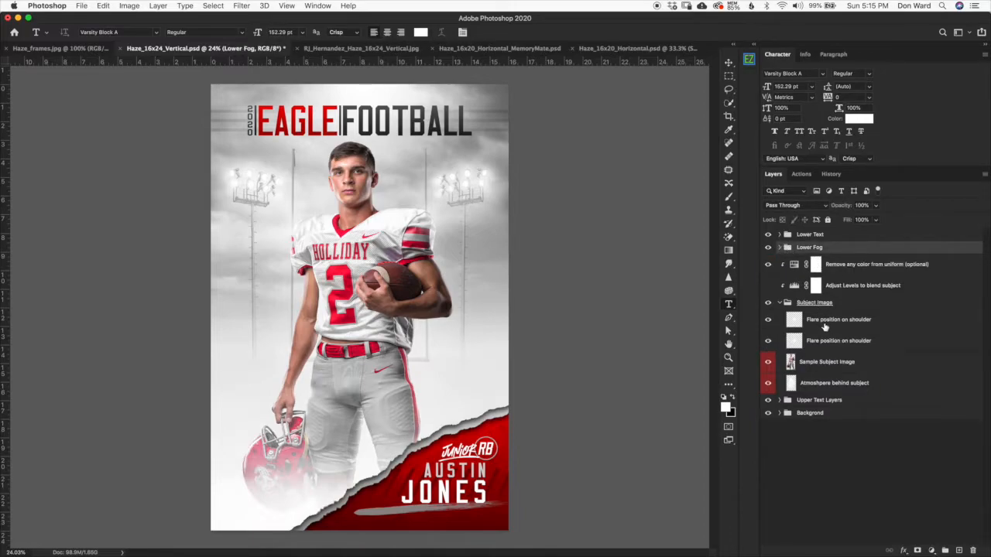
{"action": "left_click", "coordinate": [821, 236]}
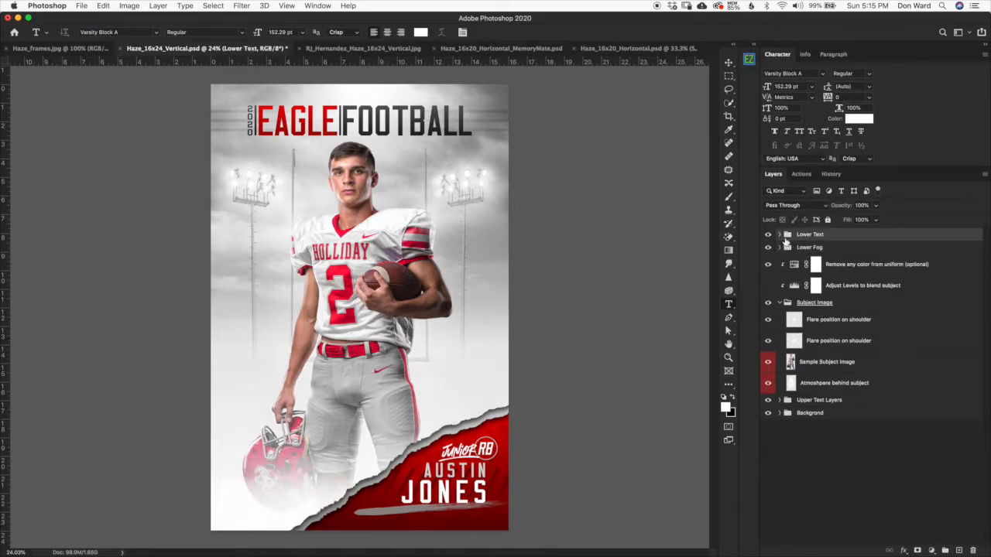
Expand the Lower Text group and select its Texture (change color here) layer
{"action": "left_click", "coordinate": [780, 235]}
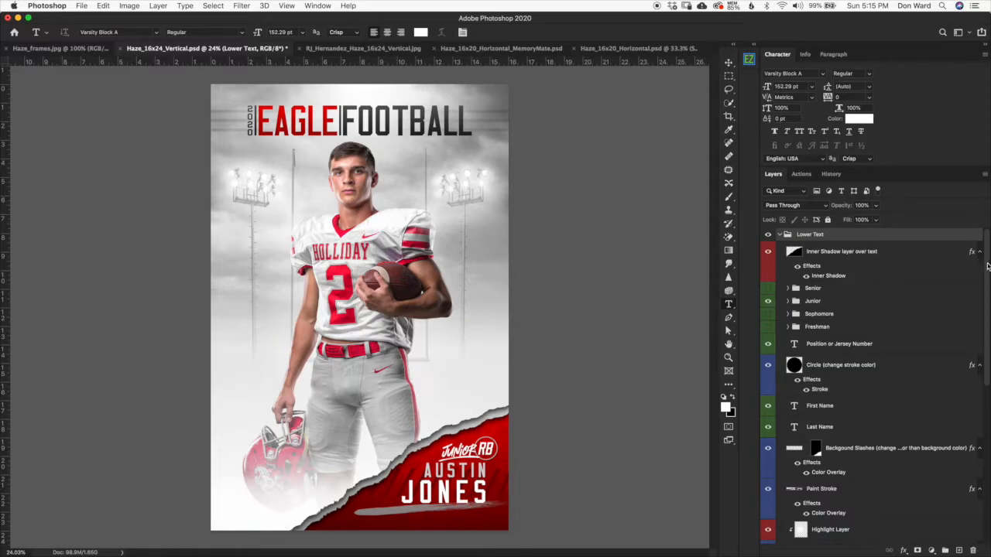
{"action": "left_click_drag", "start_coordinate": [988, 268], "coordinate": [987, 346]}
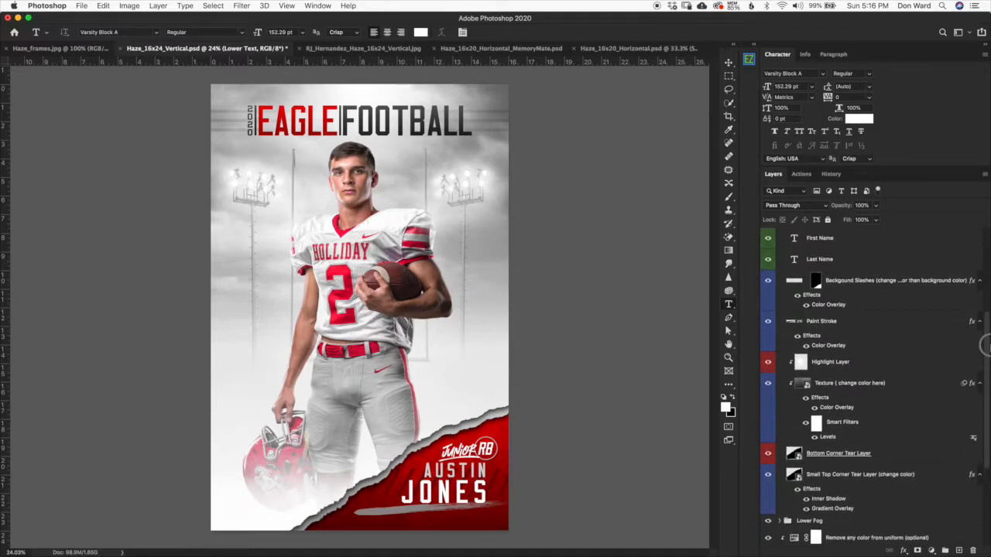
{"action": "left_click", "coordinate": [921, 395]}
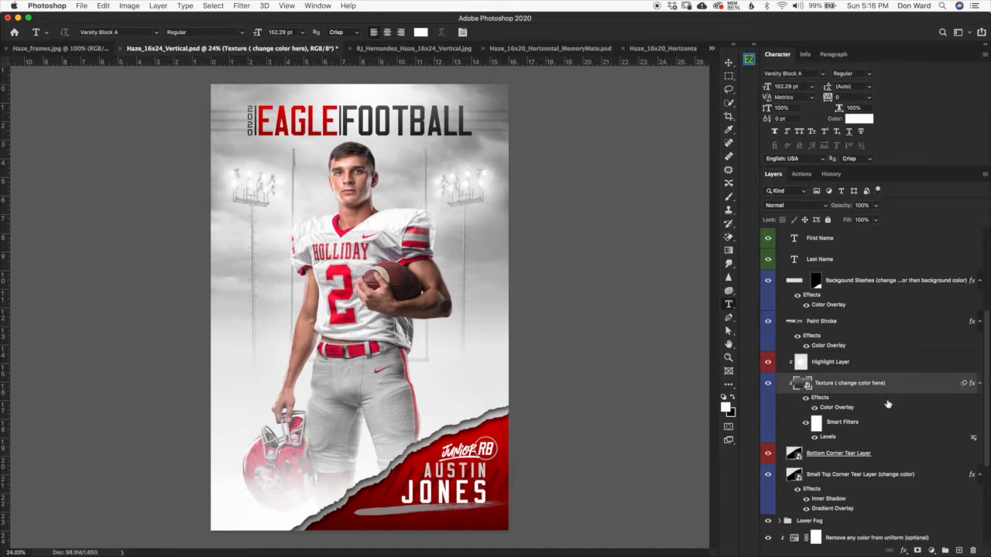
Try green and bright blue #0085ec as the Texture layer's Color Overlay
{"action": "double_click", "coordinate": [847, 410]}
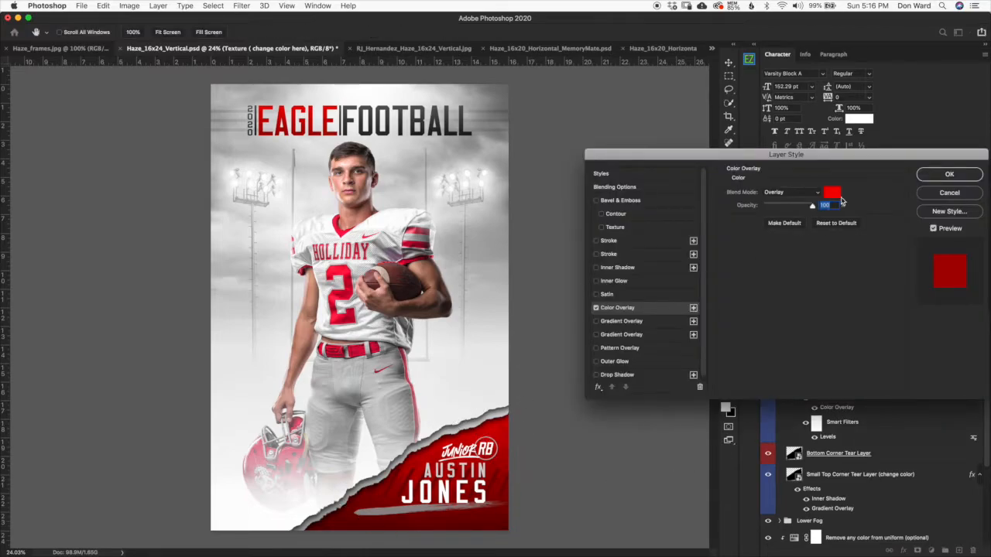
{"action": "left_click", "coordinate": [832, 193]}
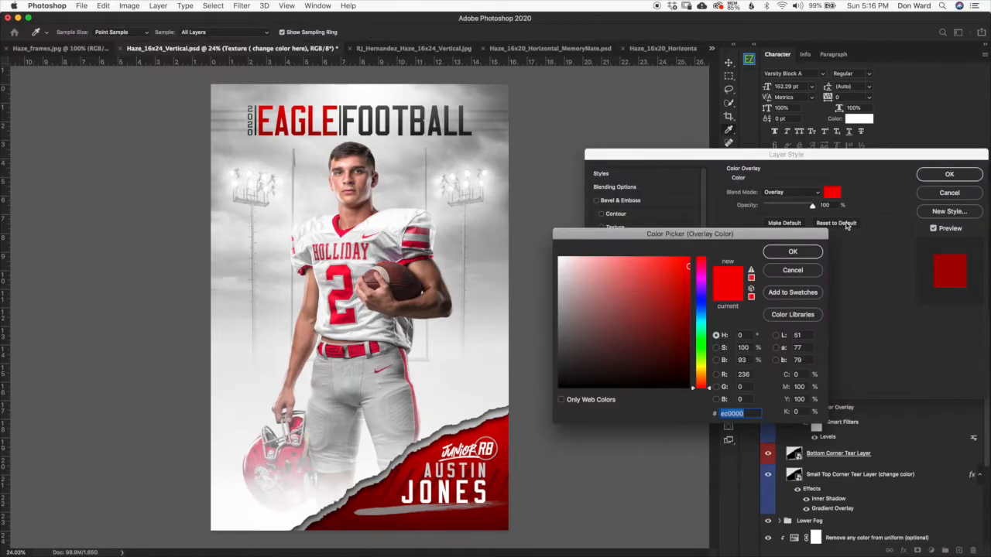
{"action": "left_click_drag", "start_coordinate": [703, 386], "coordinate": [699, 350]}
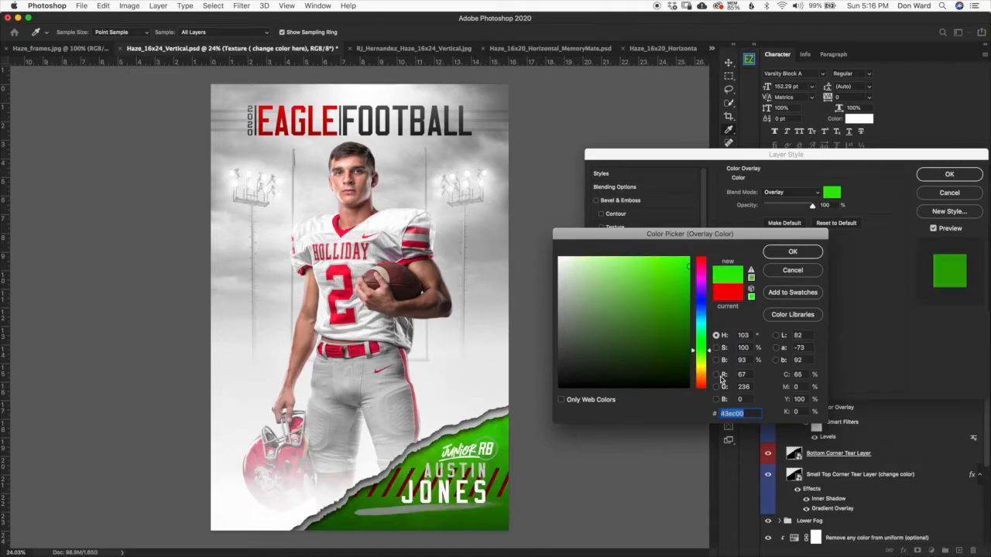
{"action": "left_click_drag", "start_coordinate": [711, 353], "coordinate": [709, 316]}
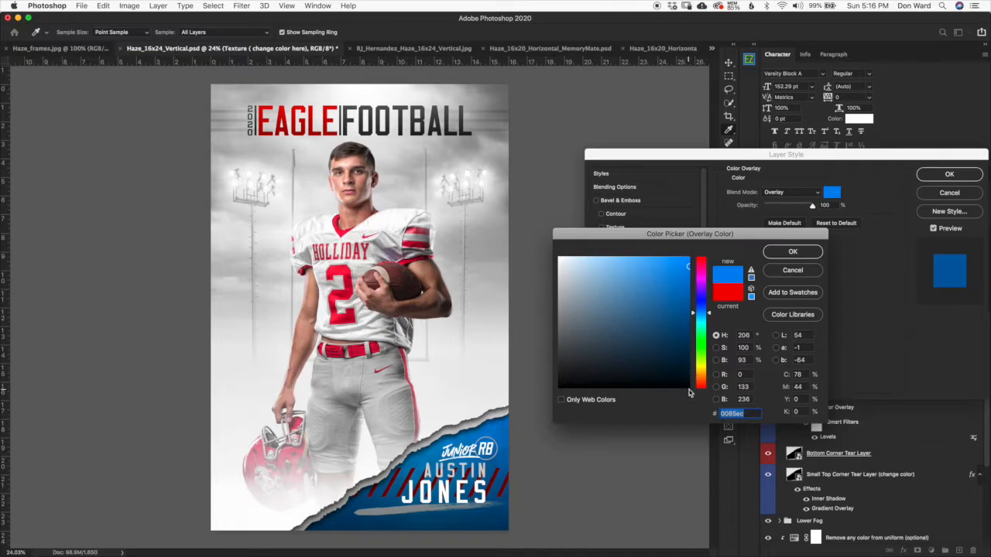
Try muted and bright blue shades and a green for the Texture layer's Color Overlay, and discard the color changes
{"action": "left_click", "coordinate": [632, 316]}
{"action": "left_click", "coordinate": [641, 299]}
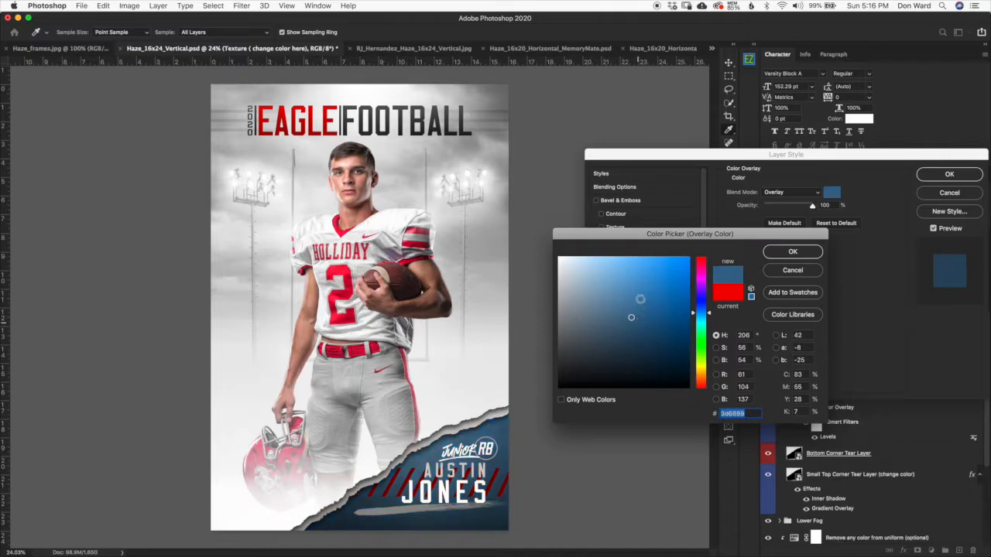
{"action": "left_click", "coordinate": [643, 358]}
{"action": "left_click", "coordinate": [579, 337]}
{"action": "left_click", "coordinate": [669, 354]}
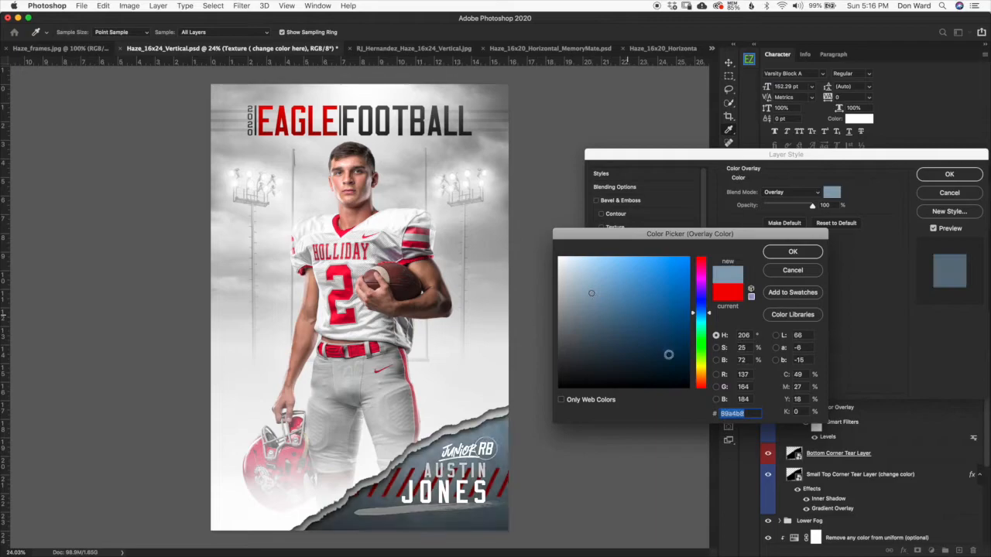
{"action": "left_click", "coordinate": [659, 334]}
{"action": "left_click", "coordinate": [676, 271]}
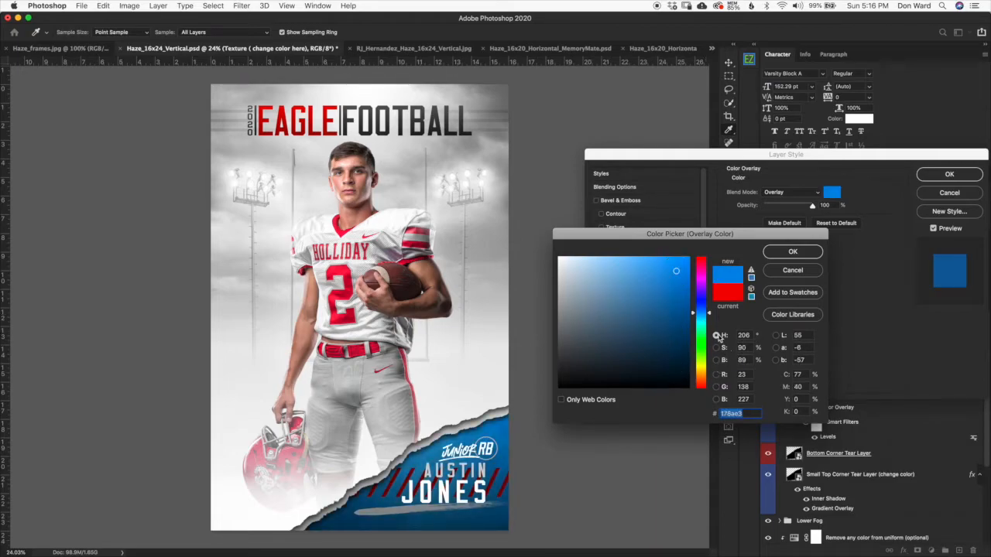
{"action": "left_click_drag", "start_coordinate": [701, 313], "coordinate": [703, 346]}
{"action": "left_click", "coordinate": [793, 271]}
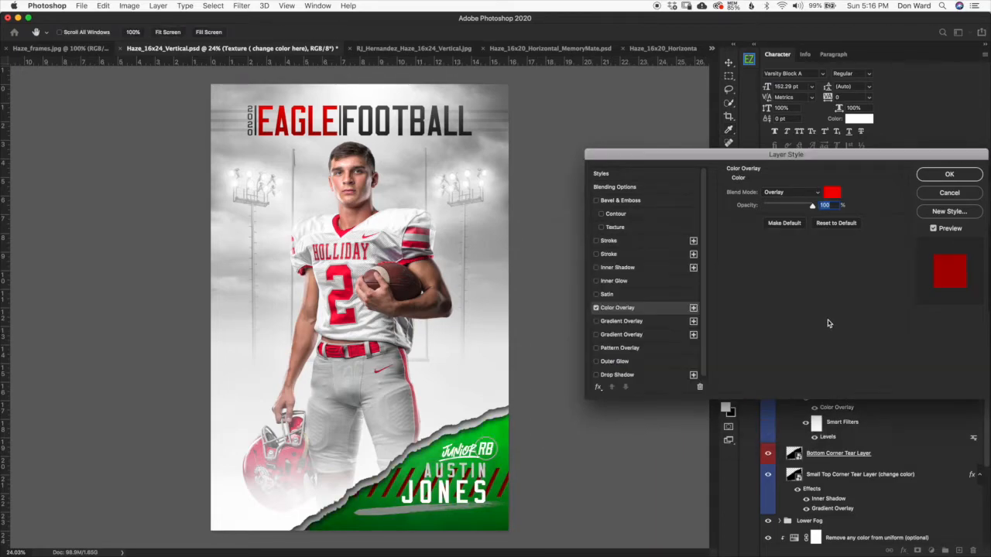
{"action": "left_click", "coordinate": [960, 185]}
Try the Red, Green and Violet, Green, Orange presets as the Small Top Corner Tear Layer's Gradient Overlay
{"action": "left_click_drag", "start_coordinate": [864, 474], "coordinate": [884, 491]}
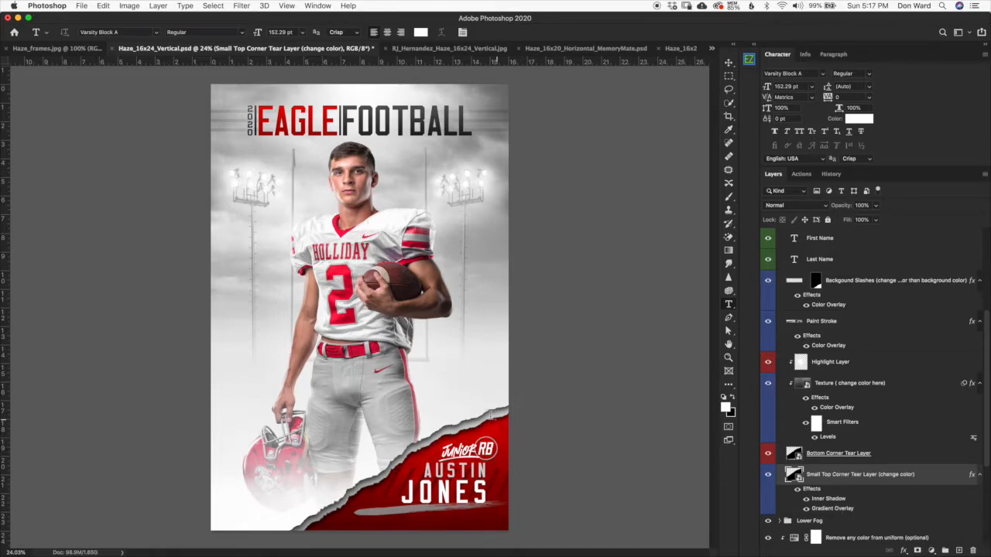
{"action": "double_click", "coordinate": [837, 509]}
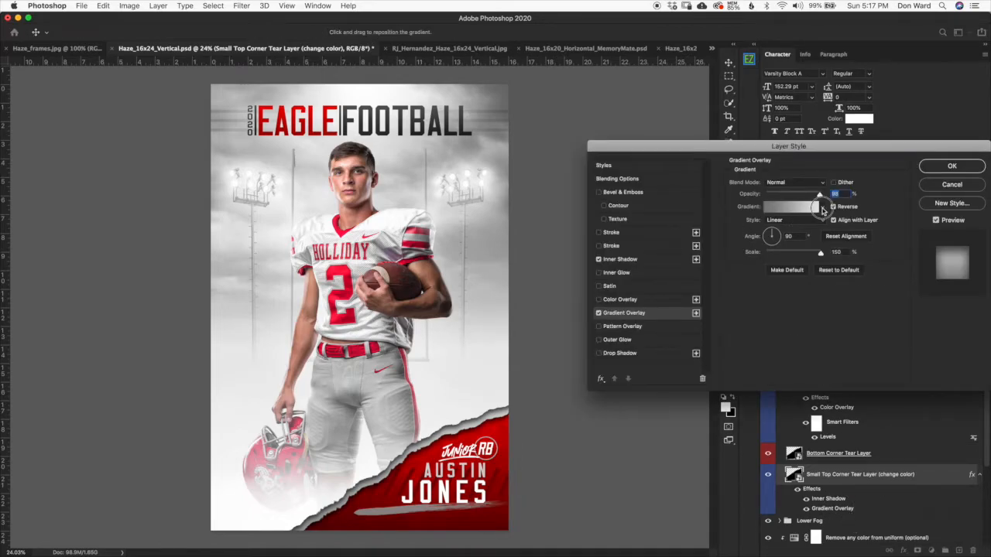
{"action": "left_click", "coordinate": [823, 207]}
{"action": "left_click", "coordinate": [810, 207]}
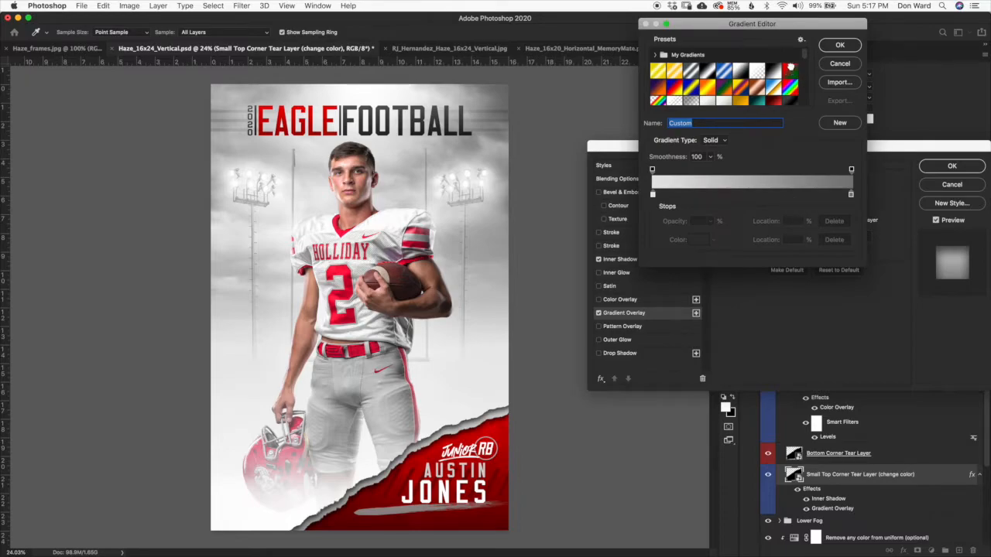
{"action": "left_click", "coordinate": [790, 69]}
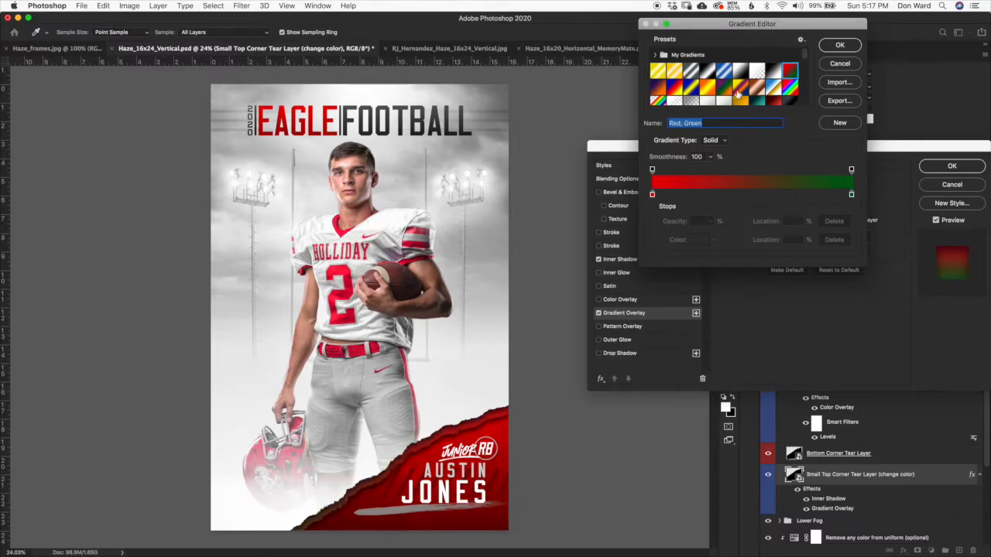
{"action": "left_click", "coordinate": [724, 88]}
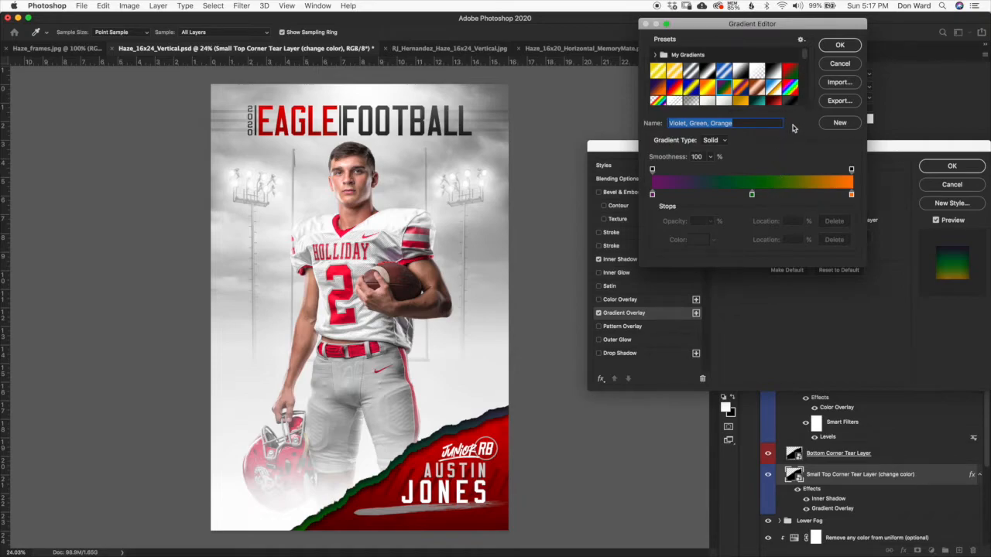
Try a gold gradient with Reverse off on the small top corner tear, and discard the layer style changes
{"action": "left_click_drag", "start_coordinate": [804, 58], "coordinate": [813, 98]}
{"action": "left_click", "coordinate": [692, 98]}
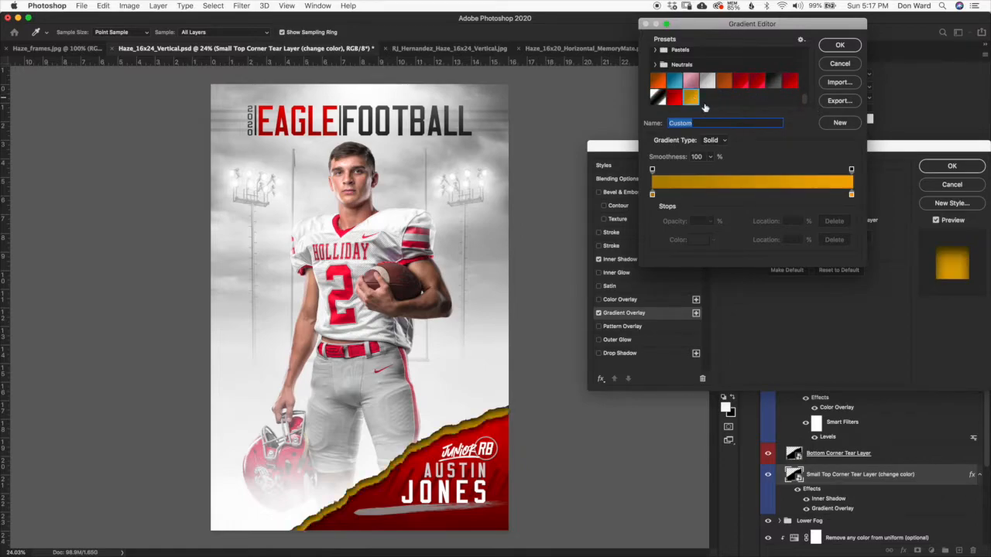
{"action": "left_click", "coordinate": [840, 45]}
{"action": "left_click", "coordinate": [834, 207]}
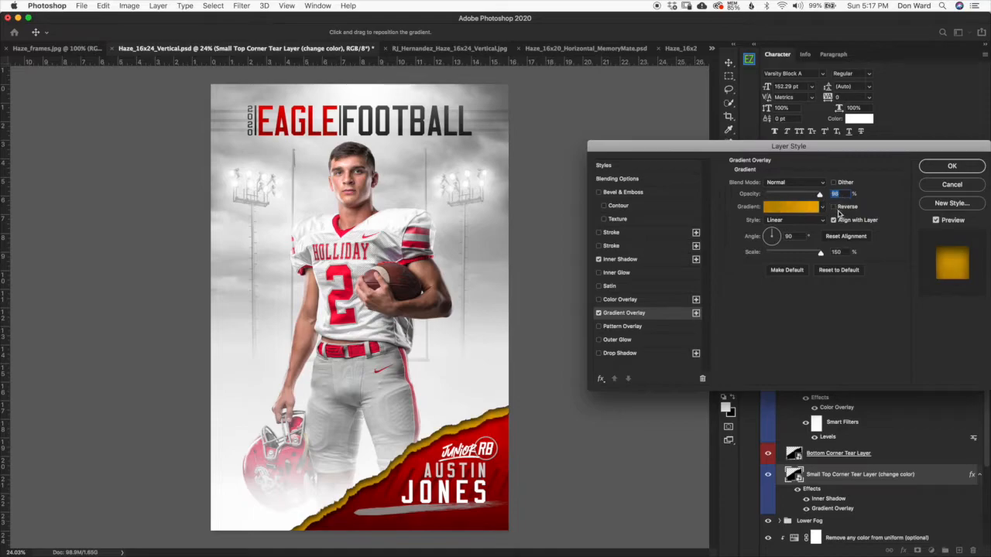
{"action": "left_click", "coordinate": [952, 186]}
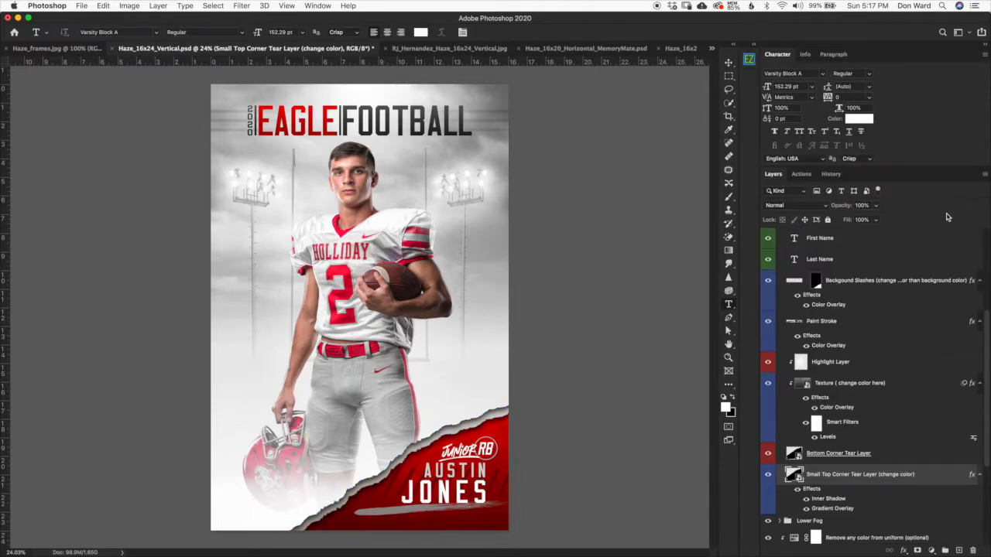
Select the Highlight Layer and toggle its visibility to compare its effect on the torn corner
{"action": "left_click", "coordinate": [889, 455]}
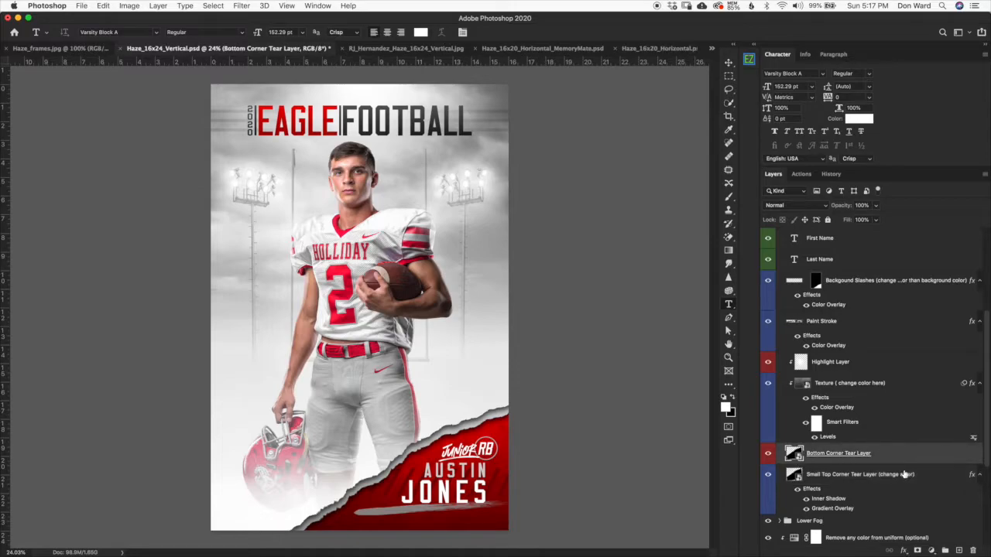
{"action": "left_click", "coordinate": [901, 385]}
{"action": "left_click", "coordinate": [896, 364]}
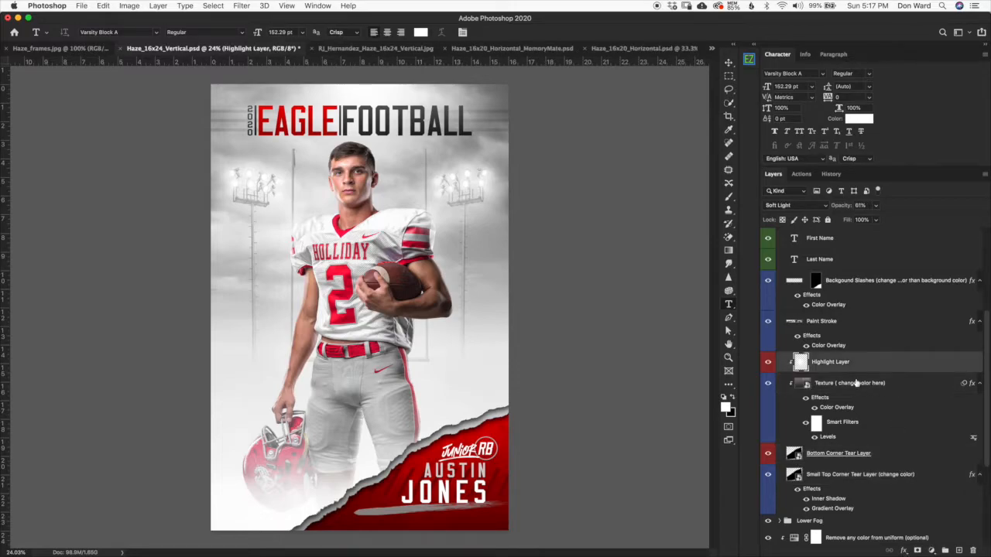
{"action": "left_click", "coordinate": [770, 363]}
{"action": "left_click", "coordinate": [770, 363]}
View the Paint Stroke layer's Color Overlay color and close its layer style without changes
{"action": "left_click", "coordinate": [873, 325]}
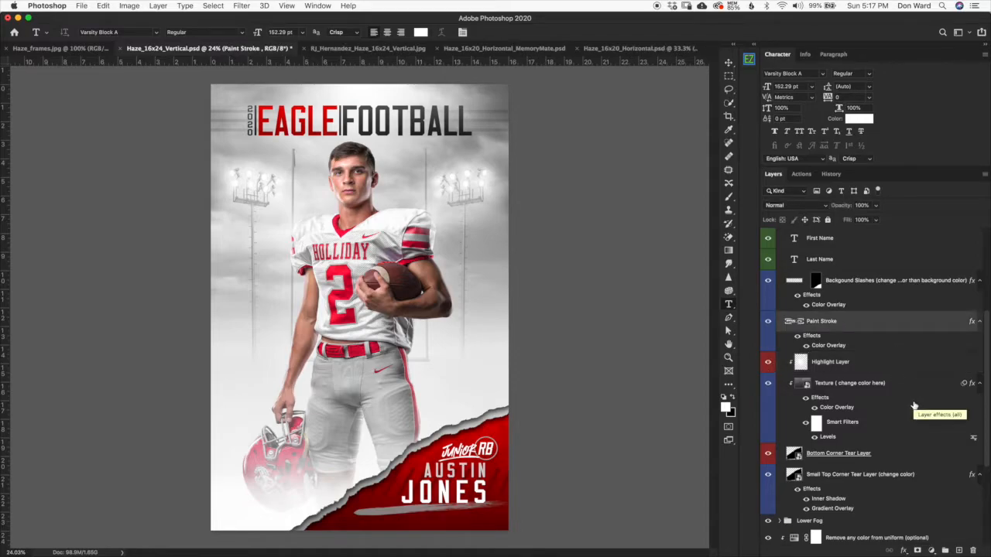
{"action": "double_click", "coordinate": [828, 345]}
{"action": "left_click", "coordinate": [835, 190]}
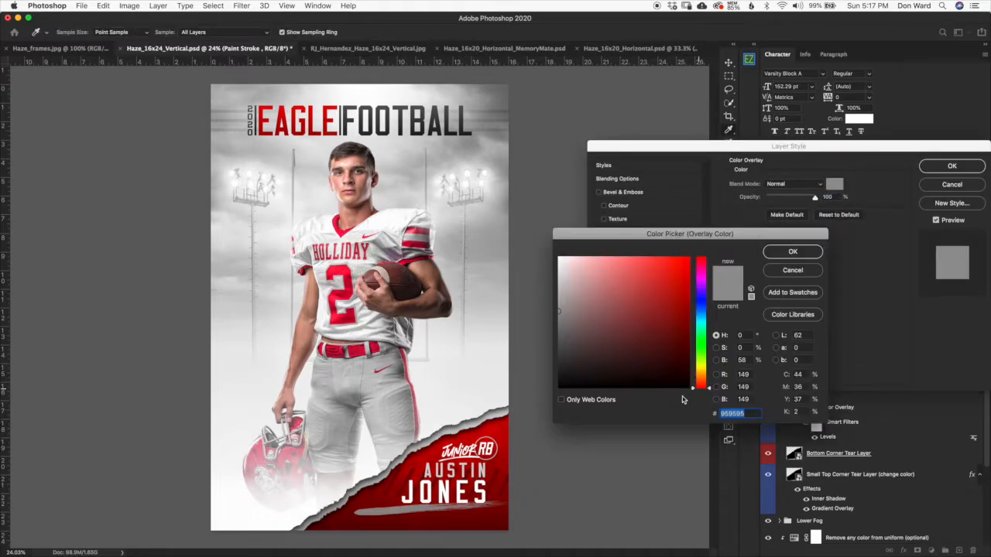
{"action": "left_click", "coordinate": [817, 271]}
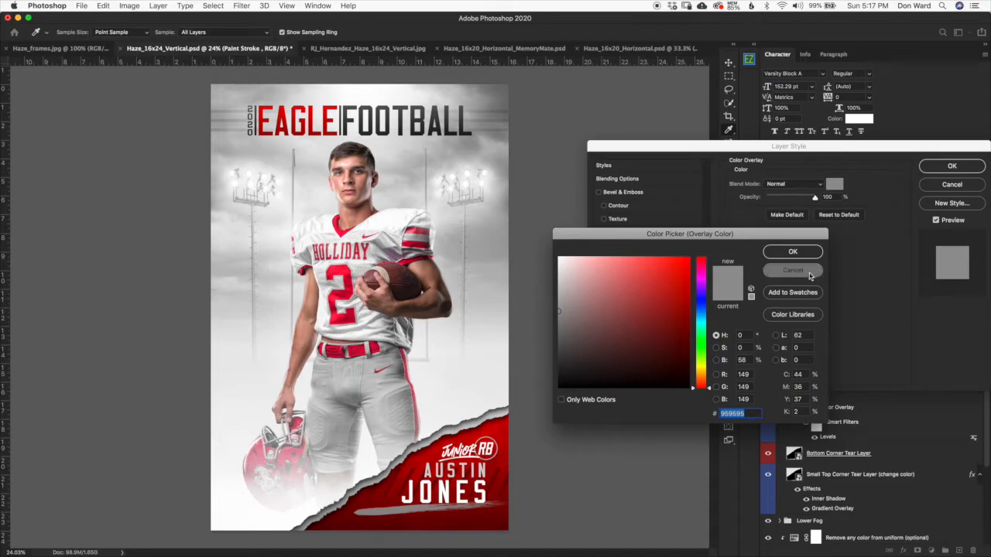
{"action": "left_click", "coordinate": [949, 185]}
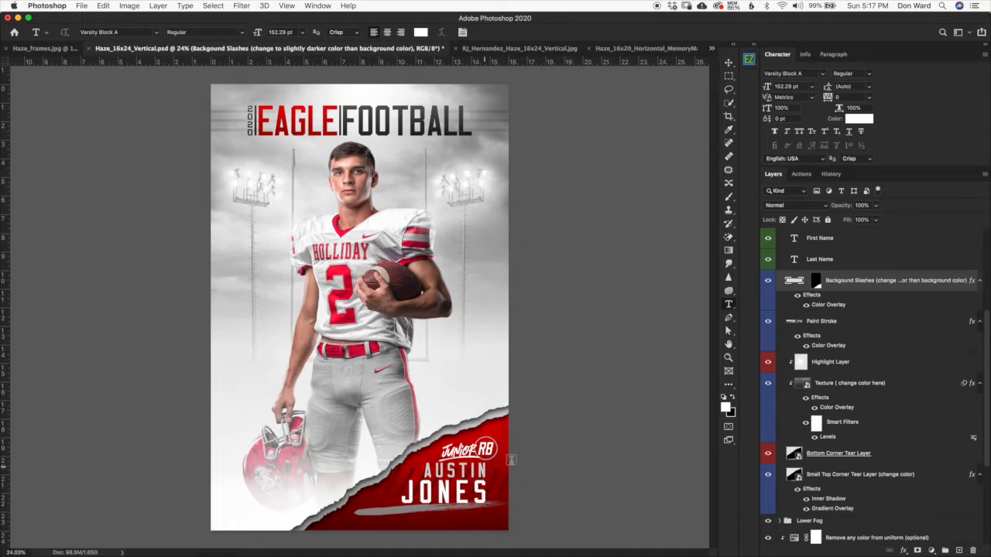
Toggle the Background Slashes layer off and on to compare the corner with and without the slashes
{"action": "left_click", "coordinate": [769, 283]}
{"action": "left_click", "coordinate": [768, 283]}
{"action": "left_click", "coordinate": [796, 282]}
Open the Background Slashes layer's Color Overlay settings and examine the slashes behind the player's name up close
{"action": "left_click", "coordinate": [839, 306]}
{"action": "double_click", "coordinate": [838, 305]}
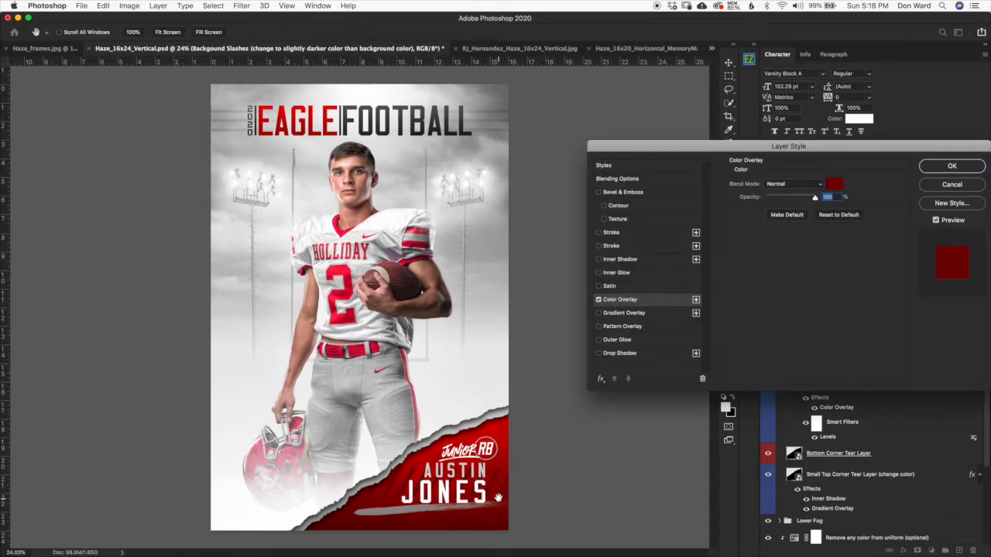
{"action": "scroll", "coordinate": [500, 498], "scroll_direction": "up", "scroll_amount": 5}
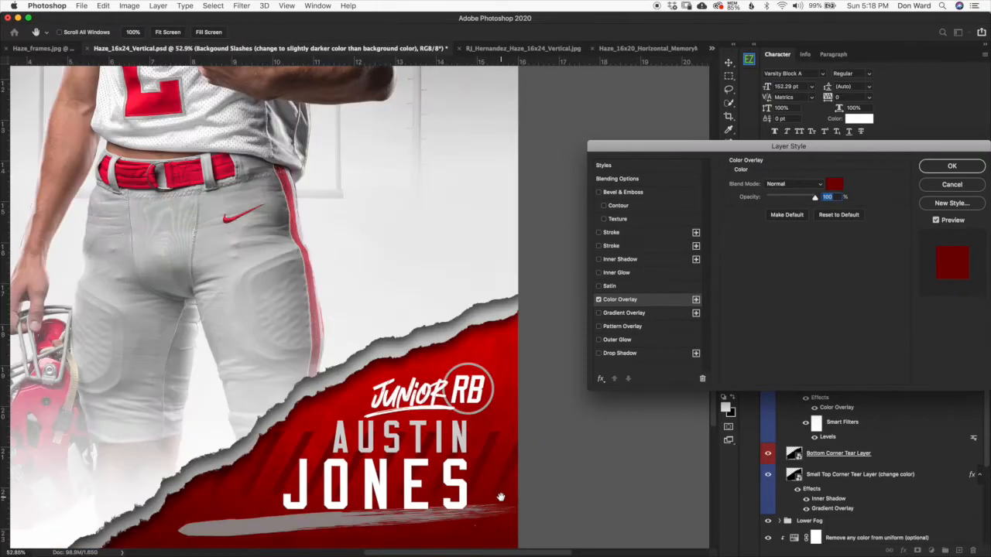
{"action": "scroll", "coordinate": [500, 497], "scroll_direction": "up", "scroll_amount": 3}
{"action": "scroll", "coordinate": [499, 496], "scroll_direction": "down", "scroll_amount": 2}
{"action": "scroll", "coordinate": [486, 410], "scroll_direction": "up", "scroll_amount": 1}
{"action": "scroll", "coordinate": [487, 407], "scroll_direction": "down", "scroll_amount": 3}
{"action": "scroll", "coordinate": [486, 407], "scroll_direction": "up", "scroll_amount": 3}
{"action": "scroll", "coordinate": [484, 406], "scroll_direction": "up", "scroll_amount": 1}
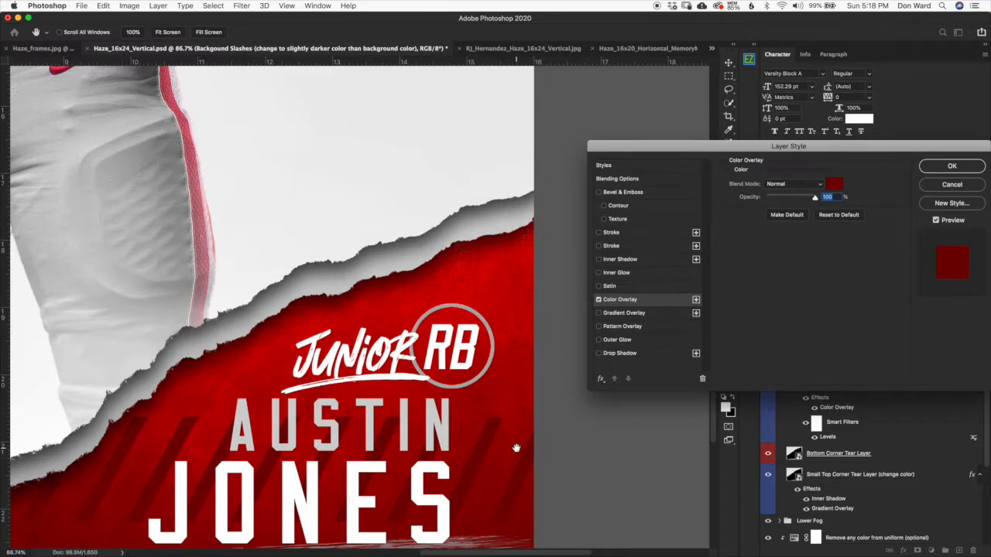
Try white, black and a red sampled from the torn corner as the Background Slashes overlay color
{"action": "left_click", "coordinate": [833, 183]}
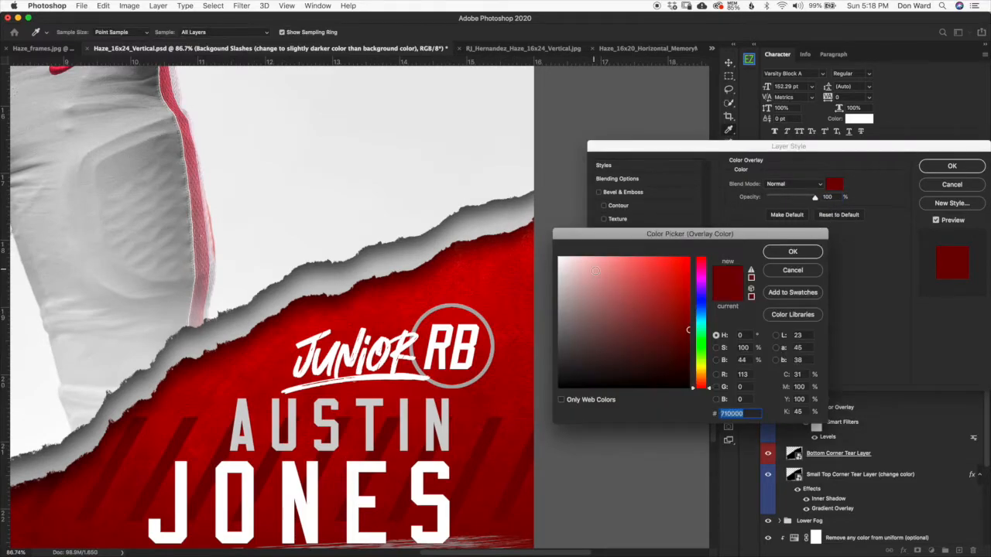
{"action": "left_click_drag", "start_coordinate": [566, 264], "coordinate": [558, 256]}
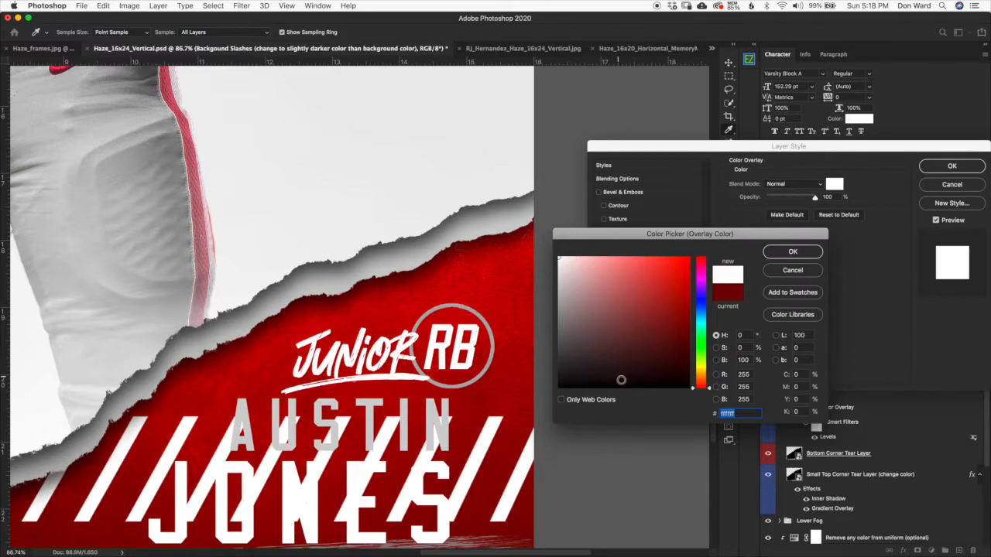
{"action": "left_click", "coordinate": [559, 387]}
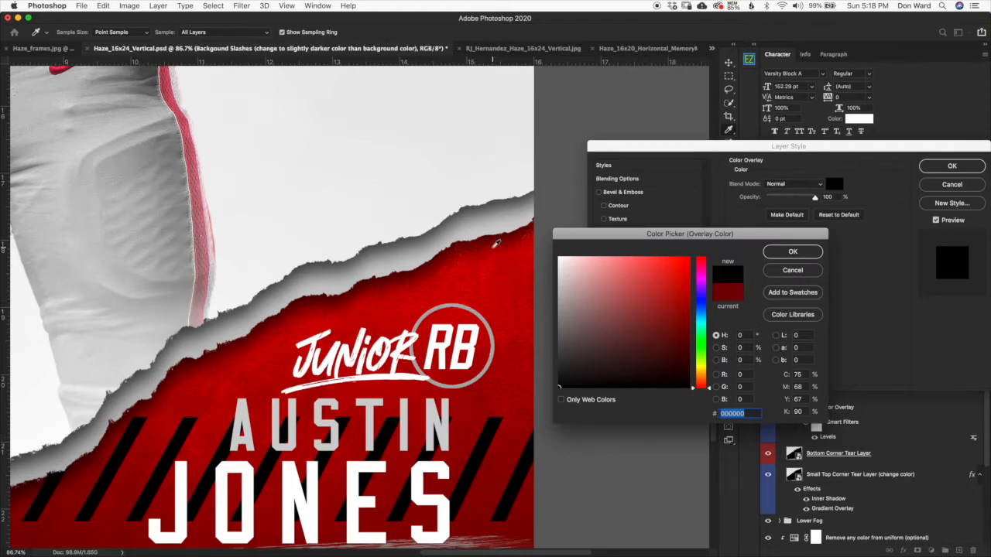
{"action": "left_click", "coordinate": [499, 253]}
{"action": "left_click", "coordinate": [504, 250]}
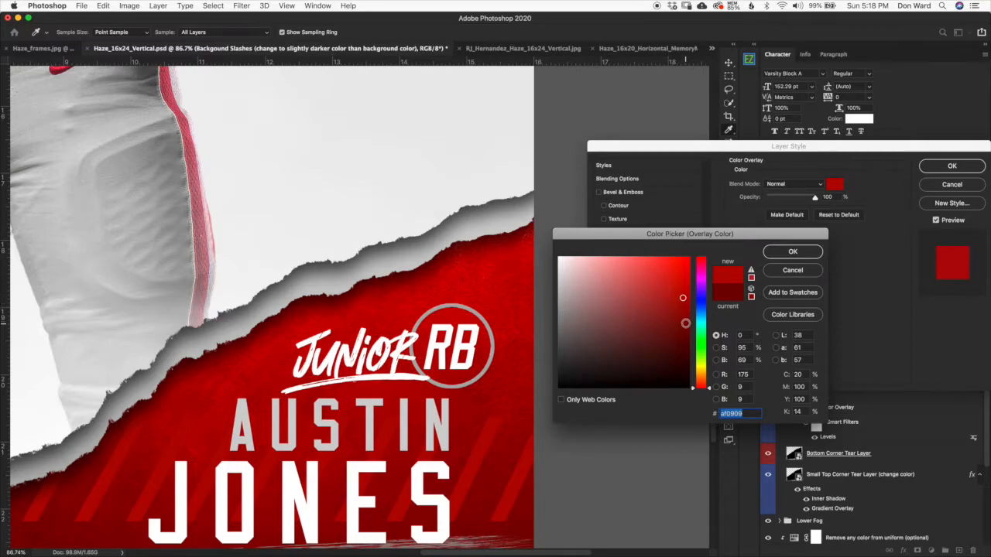
Try lighter and darker reds for the Background Slashes overlay, including 7d0606, and discard the color changes
{"action": "left_click", "coordinate": [651, 298]}
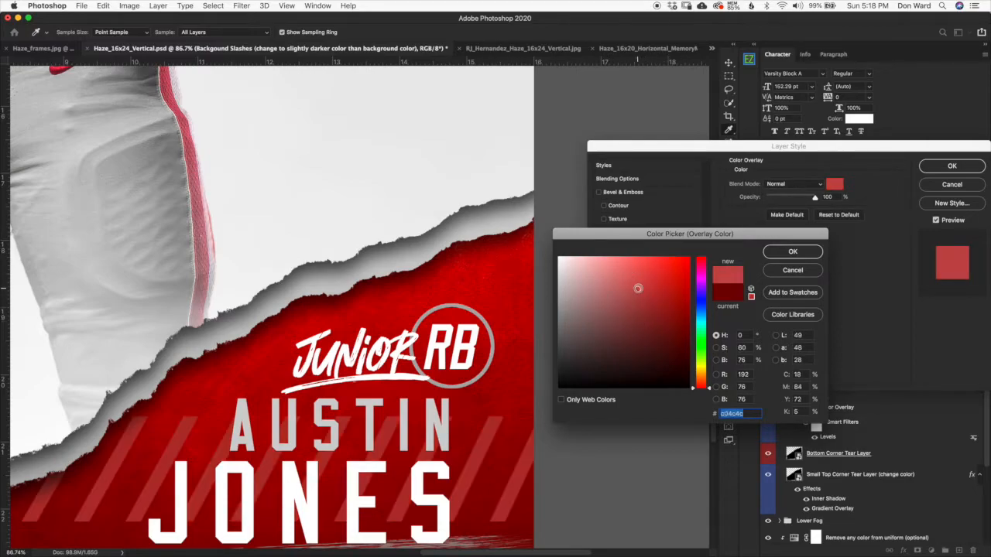
{"action": "left_click", "coordinate": [639, 306]}
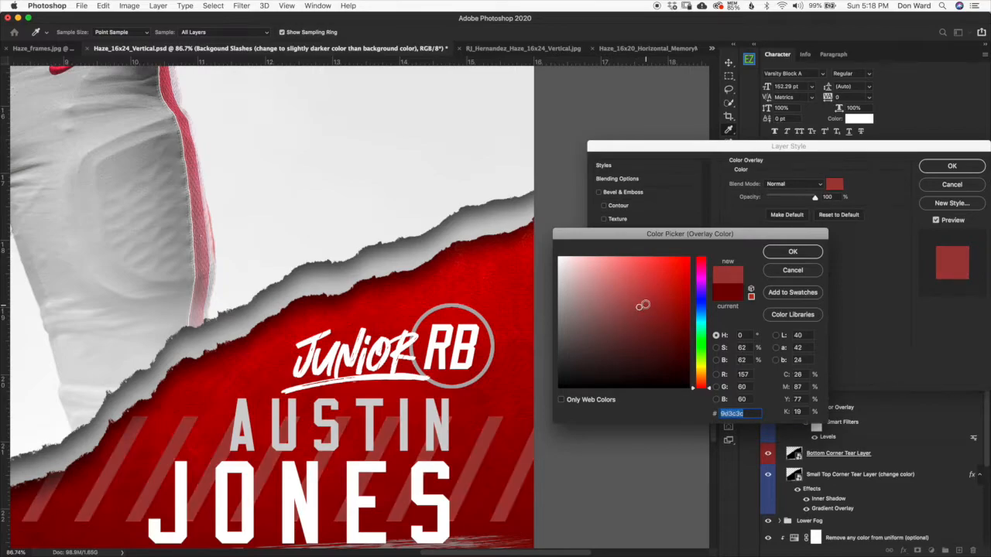
{"action": "left_click", "coordinate": [638, 295]}
{"action": "left_click_drag", "start_coordinate": [680, 329], "coordinate": [682, 323]}
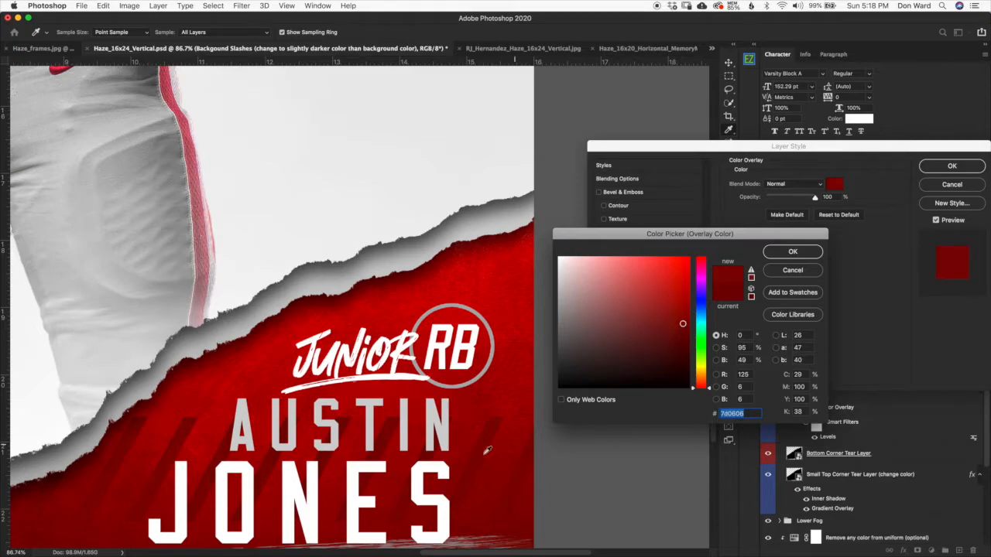
{"action": "left_click_drag", "start_coordinate": [683, 326], "coordinate": [682, 328]}
{"action": "left_click", "coordinate": [797, 271]}
{"action": "left_click", "coordinate": [951, 185]}
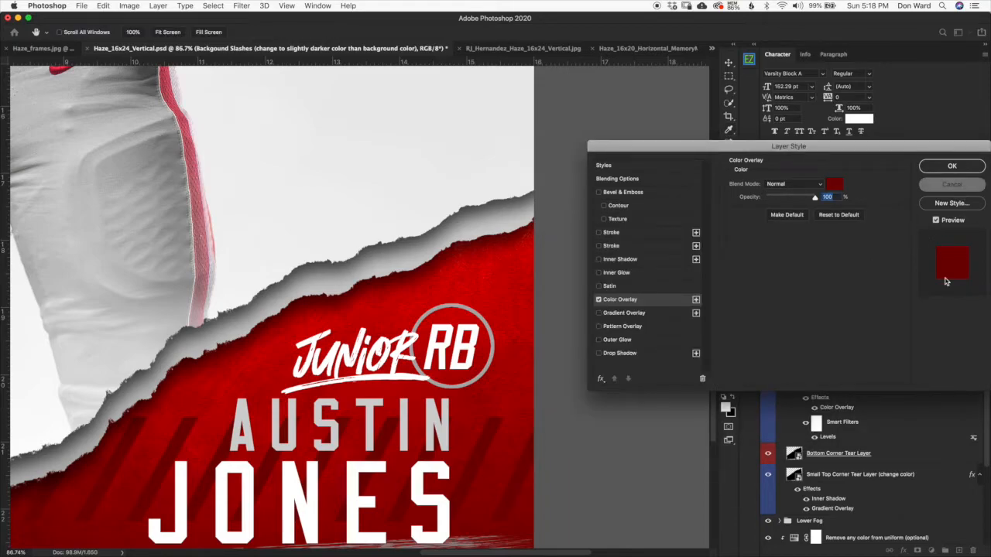
Select the Last Name layer's text and view its text color without changing it
{"action": "left_click", "coordinate": [904, 267]}
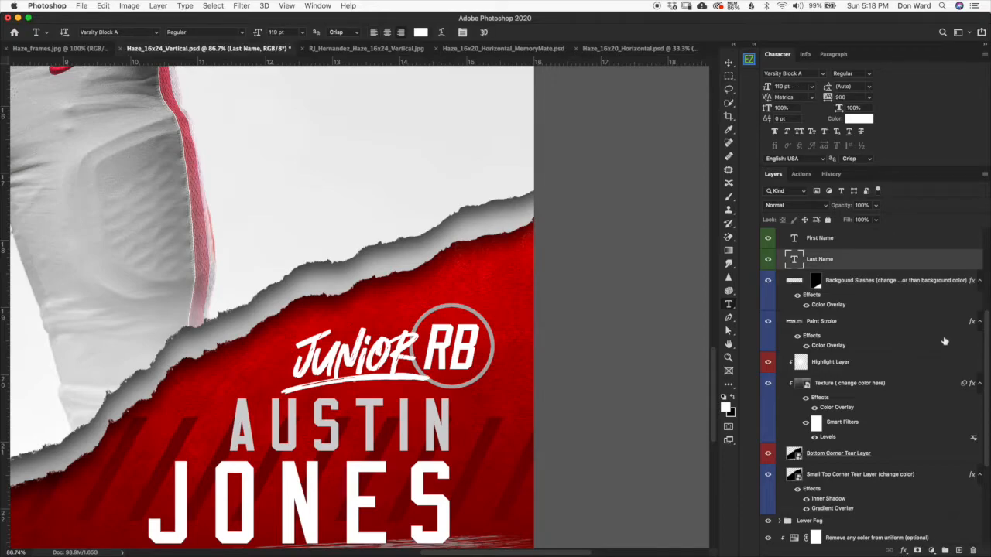
{"action": "scroll", "coordinate": [985, 336], "scroll_direction": "up", "scroll_amount": 4}
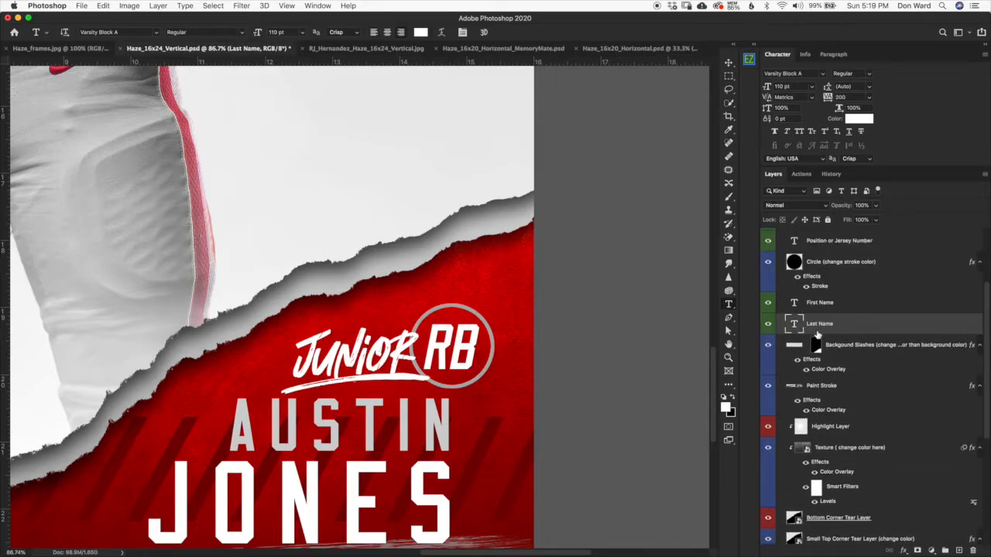
{"action": "double_click", "coordinate": [803, 328]}
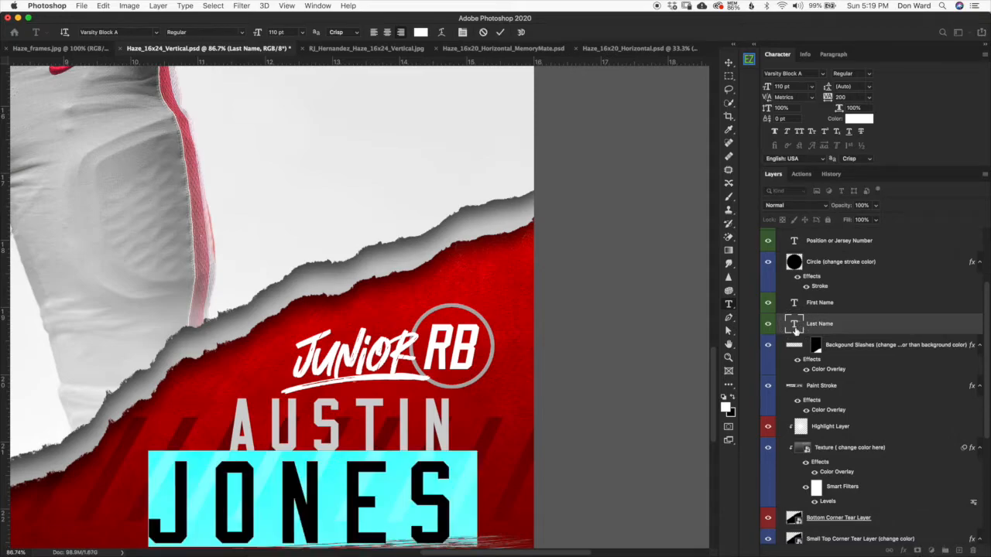
{"action": "left_click", "coordinate": [420, 32]}
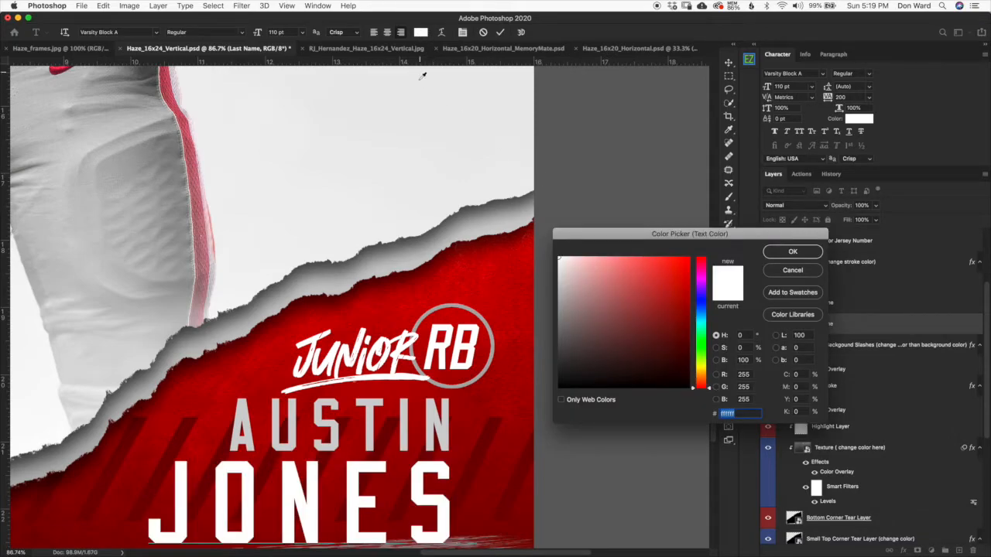
{"action": "left_click", "coordinate": [792, 271]}
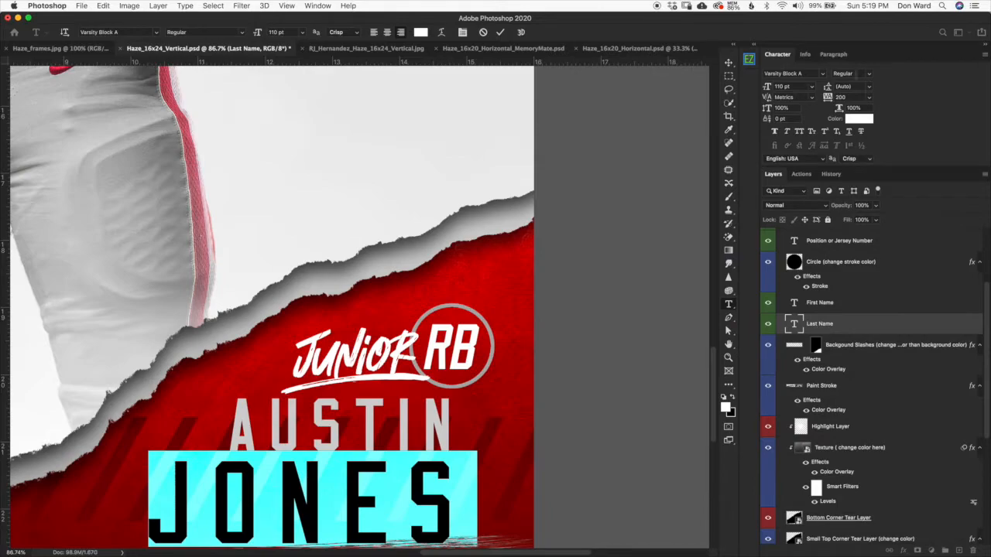
{"action": "left_click", "coordinate": [856, 120]}
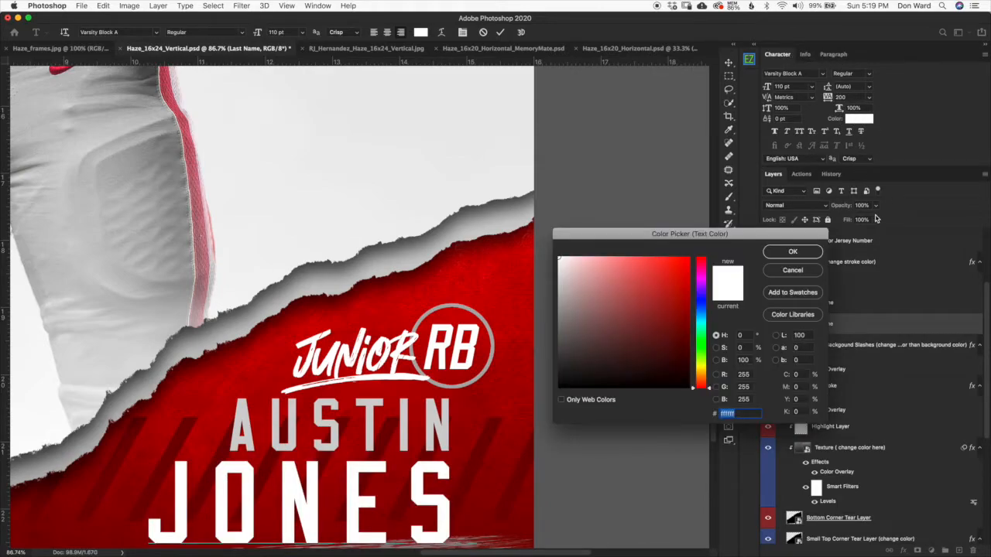
{"action": "left_click", "coordinate": [796, 274]}
Select the First Name, Position or Jersey Number and Last Name layers in turn to review their type settings
{"action": "left_click", "coordinate": [832, 306]}
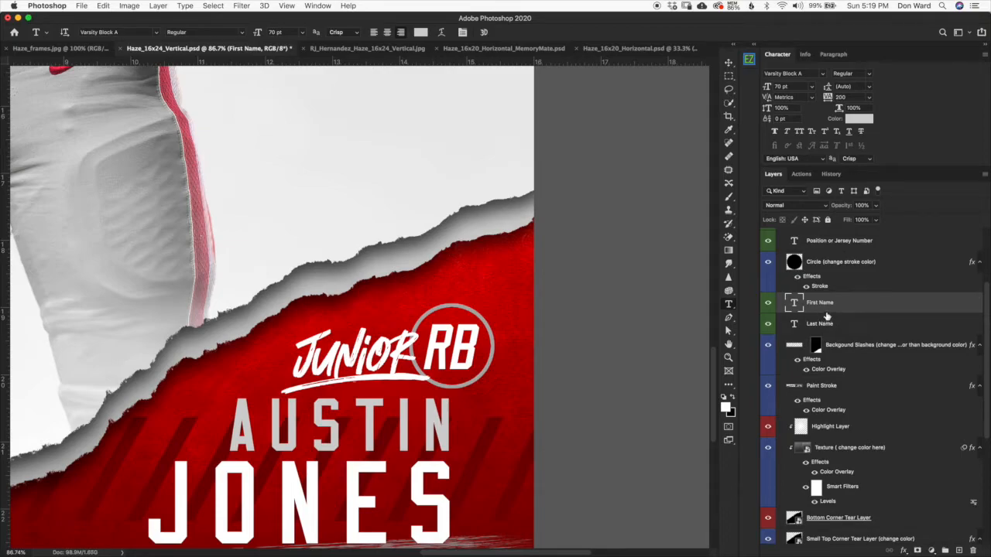
{"action": "left_click", "coordinate": [840, 241]}
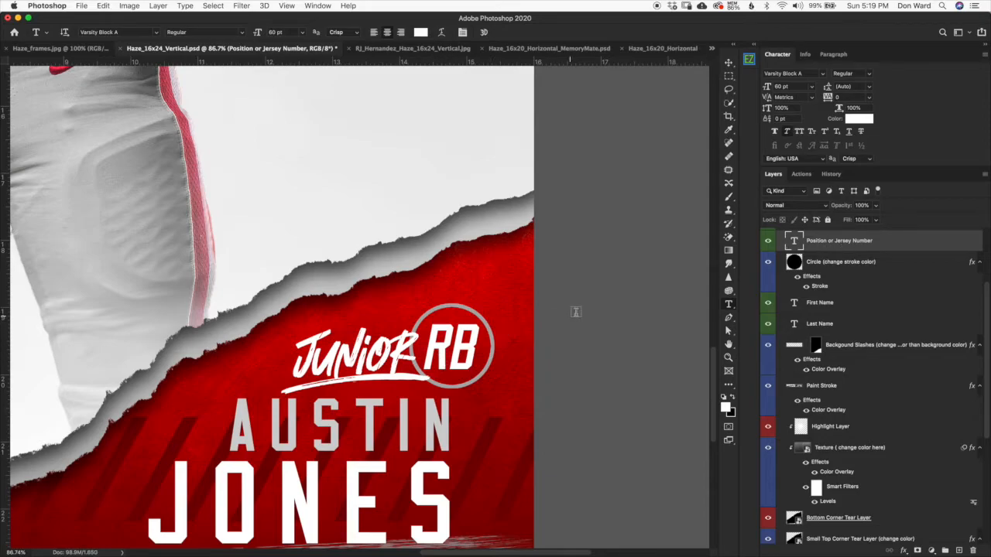
{"action": "left_click", "coordinate": [846, 330]}
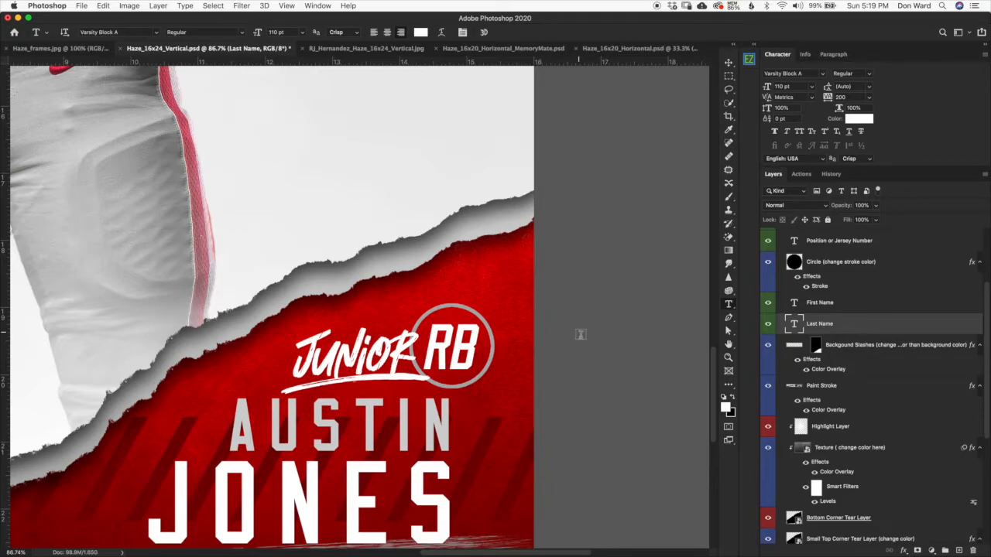
Select the Circle layer around the player's position and examine its Fill setting
{"action": "scroll", "coordinate": [578, 339], "scroll_direction": "down", "scroll_amount": 2}
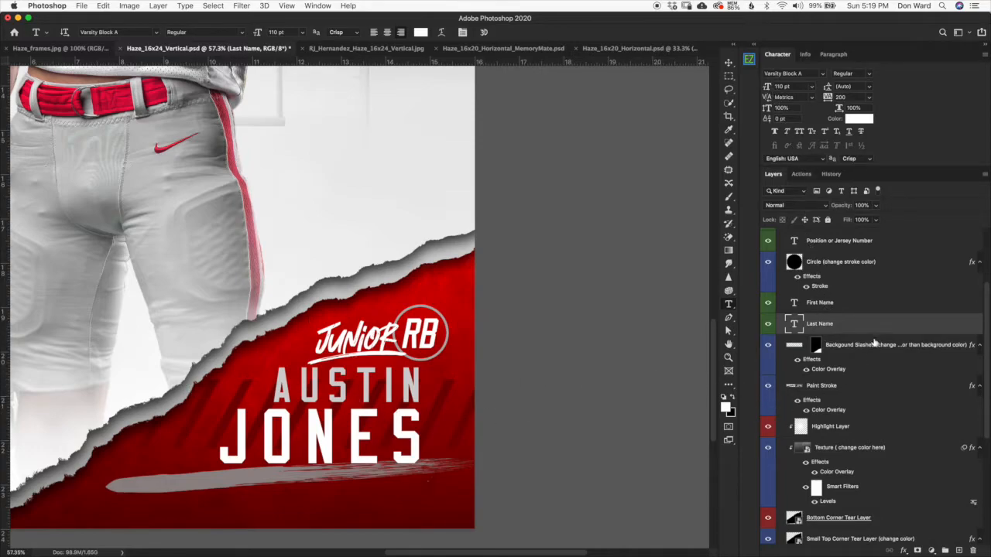
{"action": "left_click", "coordinate": [862, 268]}
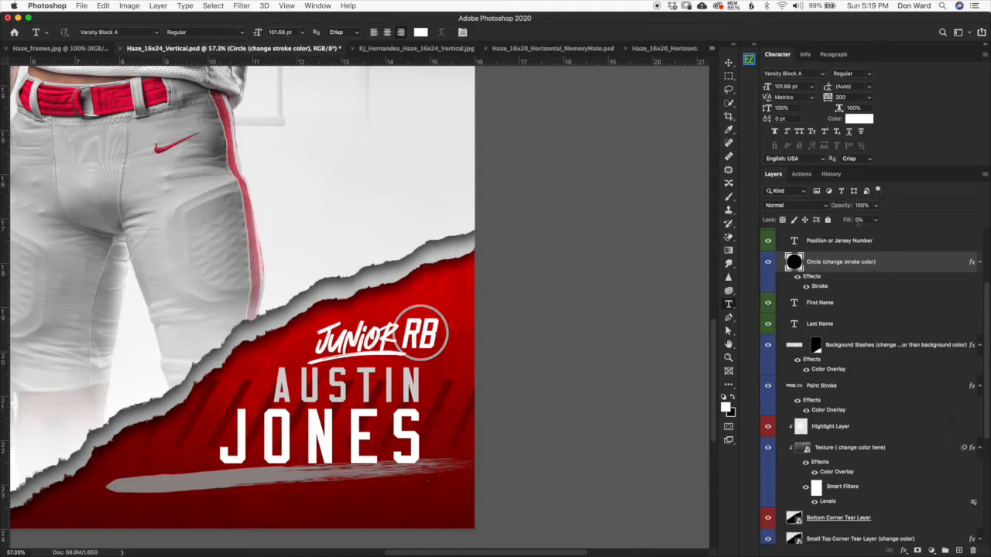
{"action": "left_click", "coordinate": [848, 220]}
{"action": "left_click_drag", "start_coordinate": [849, 221], "coordinate": [797, 220]}
{"action": "left_click", "coordinate": [843, 223]}
View the Circle layer's Stroke settings and stroke color, and close them without changes
{"action": "double_click", "coordinate": [826, 287]}
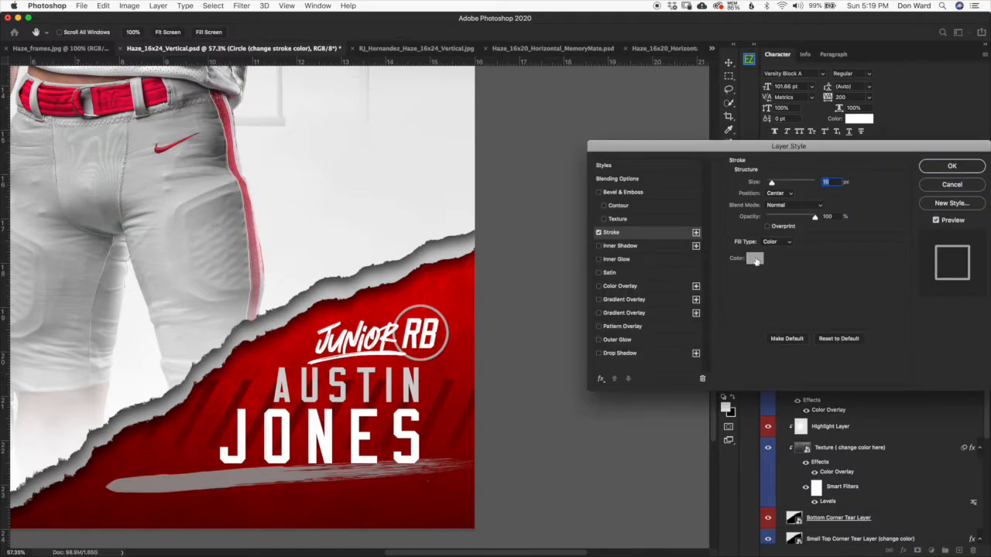
{"action": "left_click", "coordinate": [926, 189]}
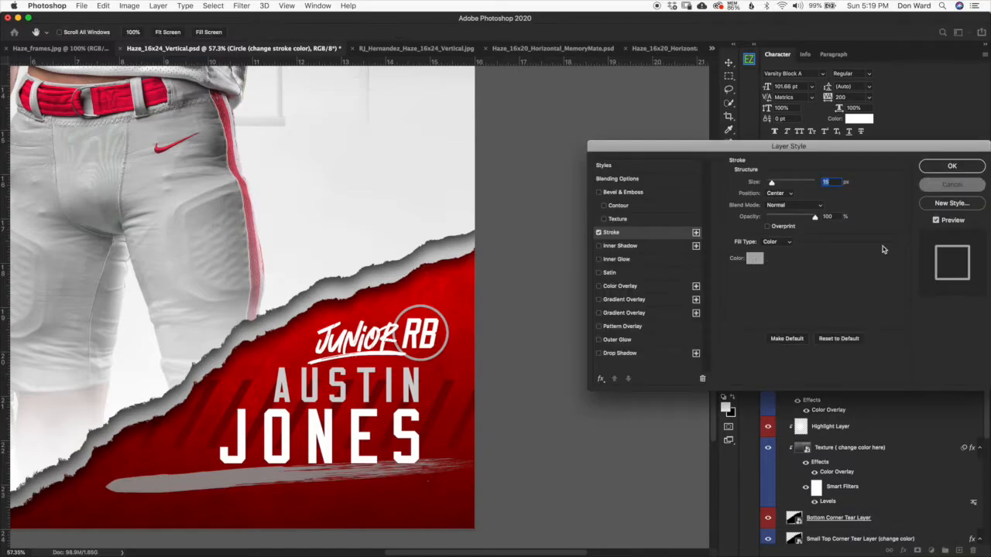
{"action": "double_click", "coordinate": [819, 288]}
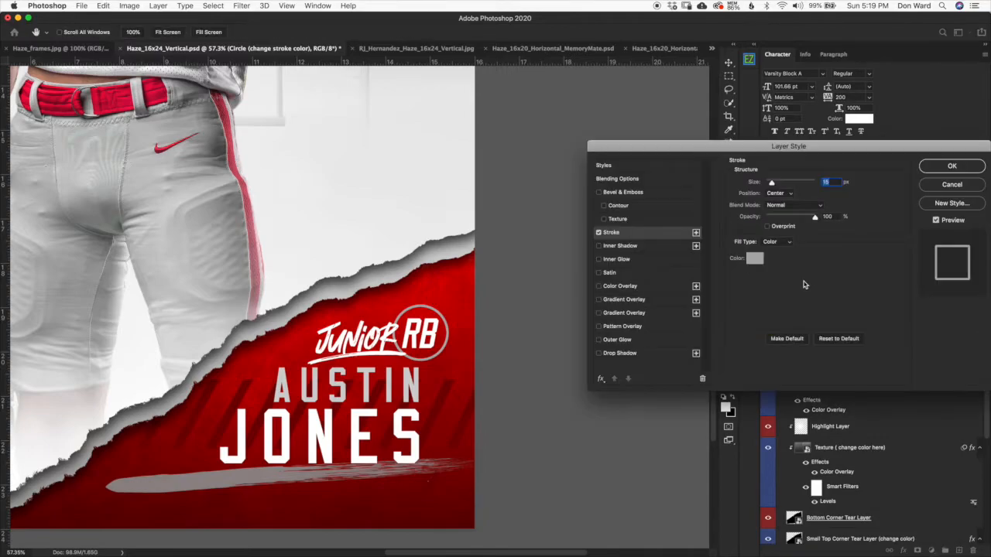
{"action": "left_click", "coordinate": [762, 260]}
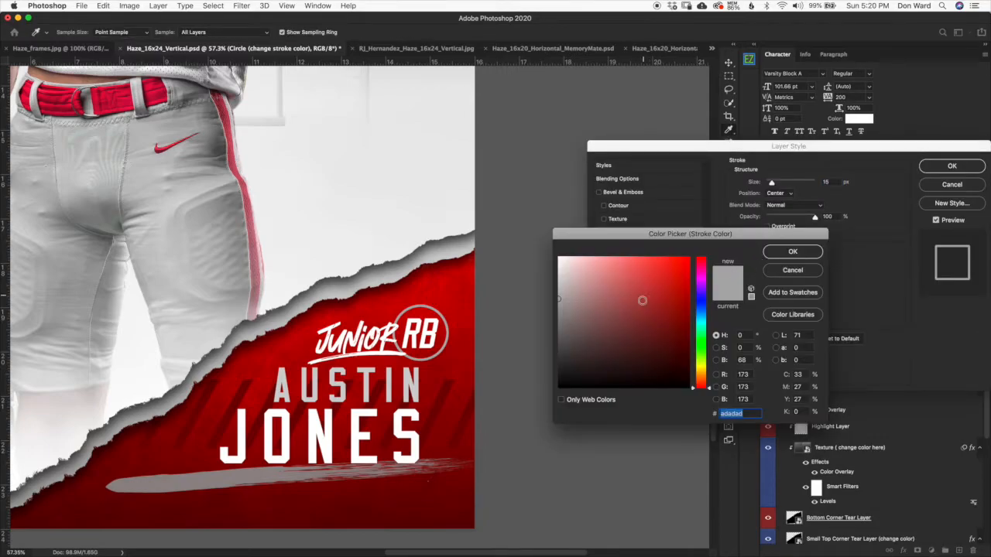
{"action": "left_click", "coordinate": [793, 270]}
{"action": "left_click", "coordinate": [959, 184]}
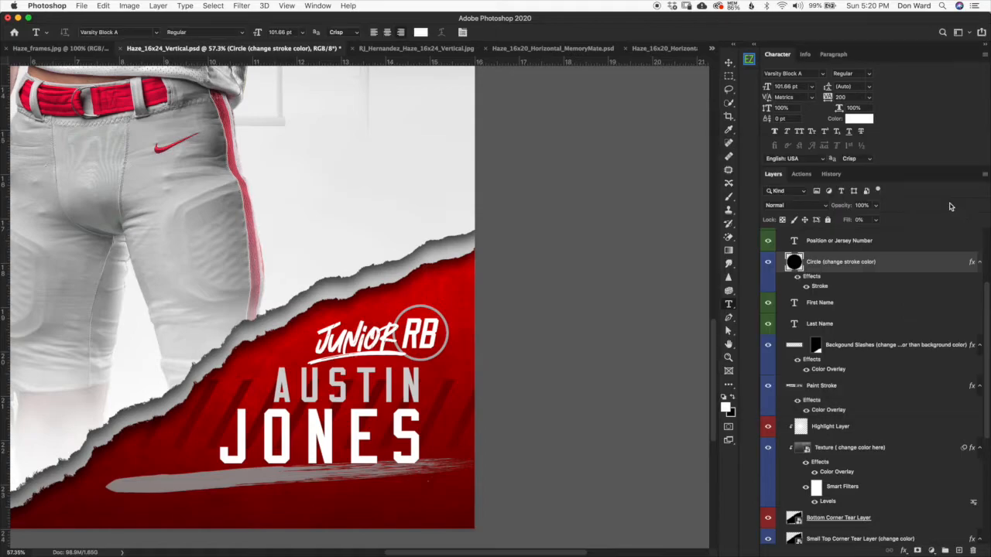
Select the Position or Jersey Number layer and the Freshman, Senior, Junior and Sophomore groups in turn
{"action": "left_click", "coordinate": [836, 241]}
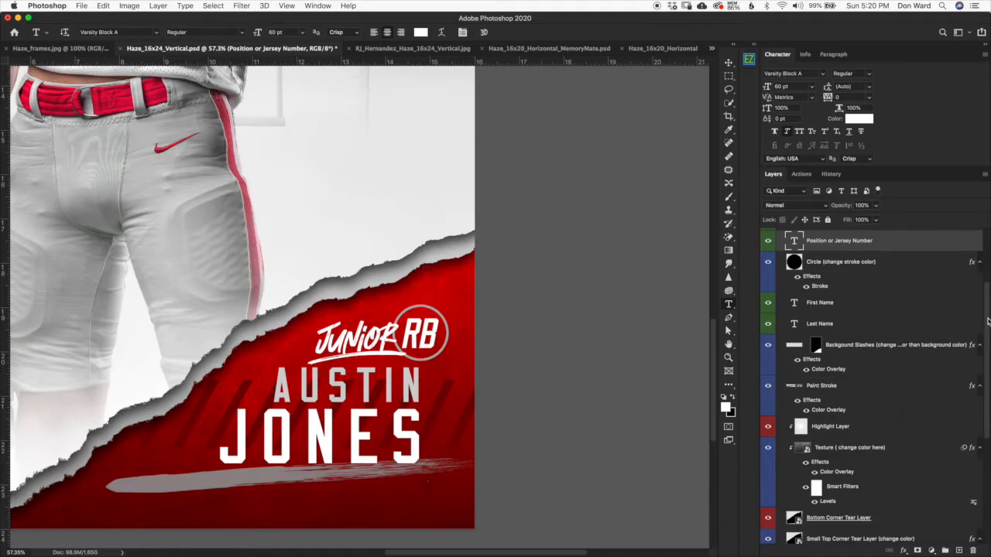
{"action": "scroll", "coordinate": [988, 322], "scroll_direction": "up", "scroll_amount": 3}
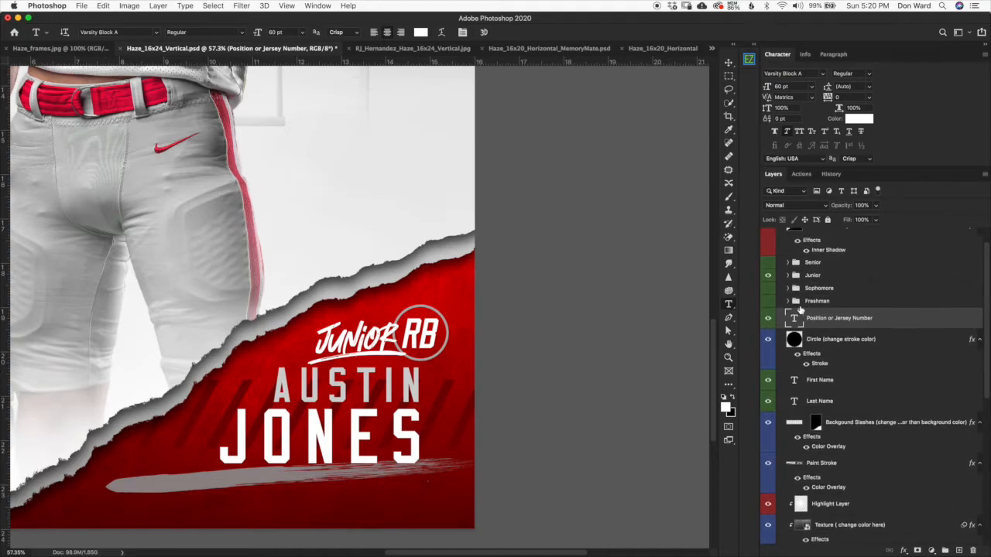
{"action": "left_click", "coordinate": [826, 304]}
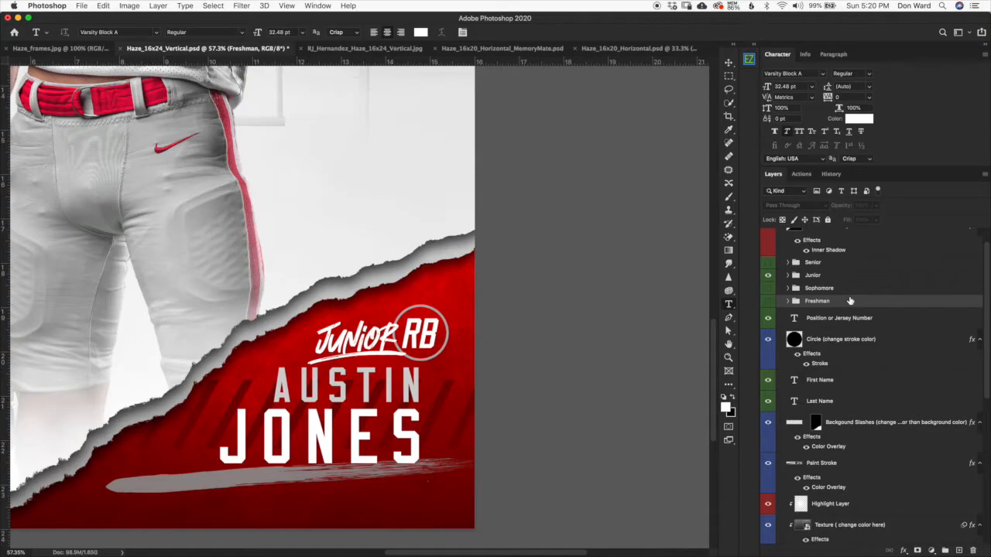
{"action": "left_click", "coordinate": [844, 265]}
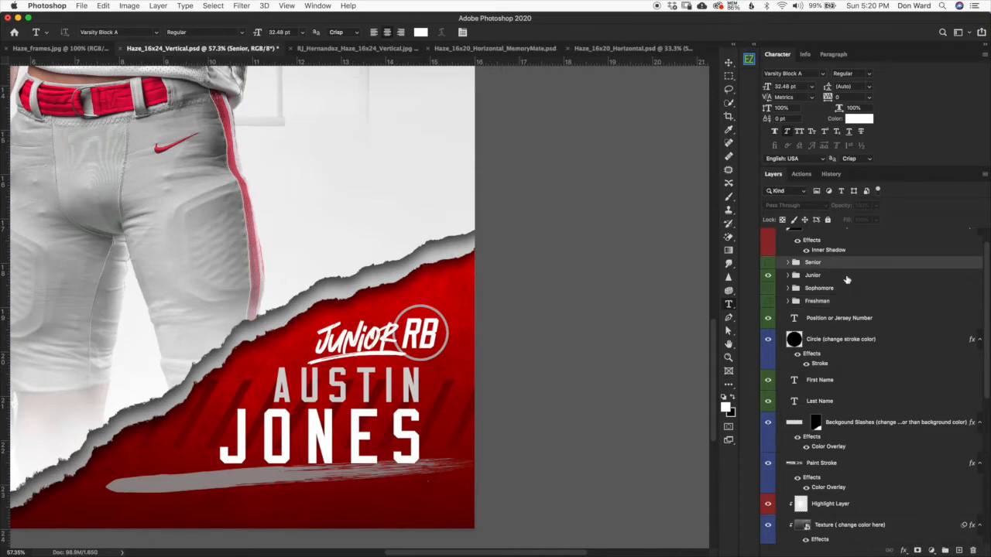
{"action": "left_click", "coordinate": [846, 277]}
{"action": "left_click", "coordinate": [846, 289]}
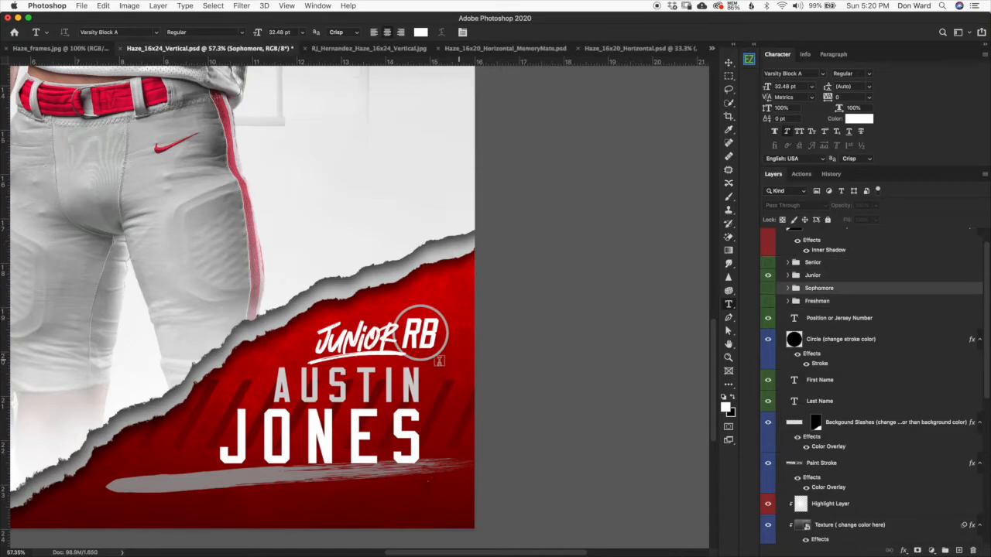
Expand the Junior group to examine its text and swoosh layers, and collapse it again
{"action": "left_click", "coordinate": [788, 275]}
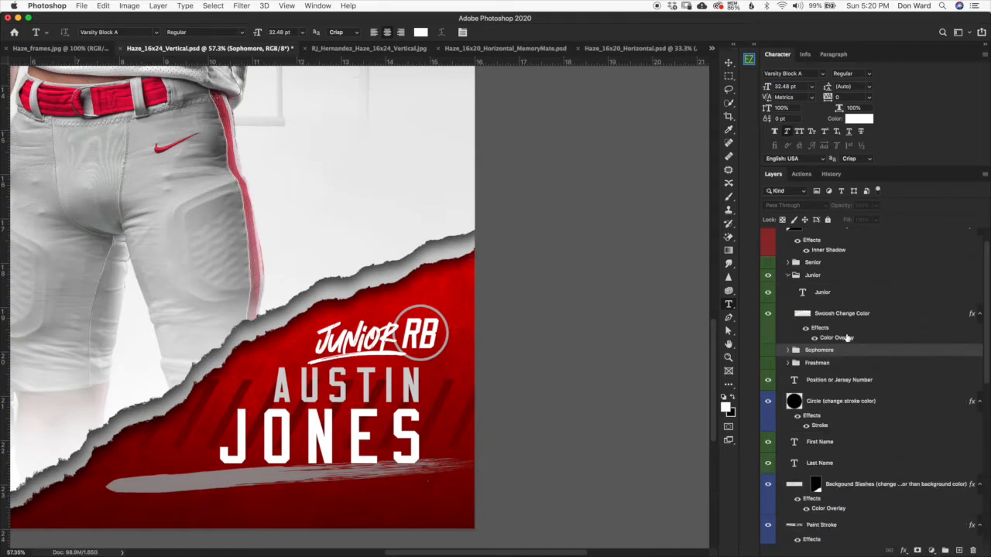
{"action": "left_click", "coordinate": [810, 277]}
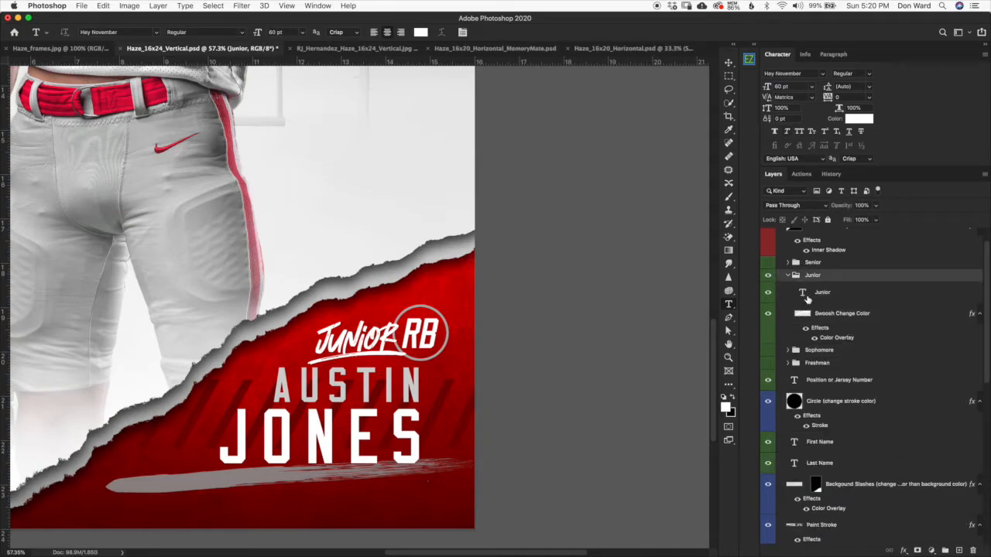
{"action": "left_click", "coordinate": [788, 276]}
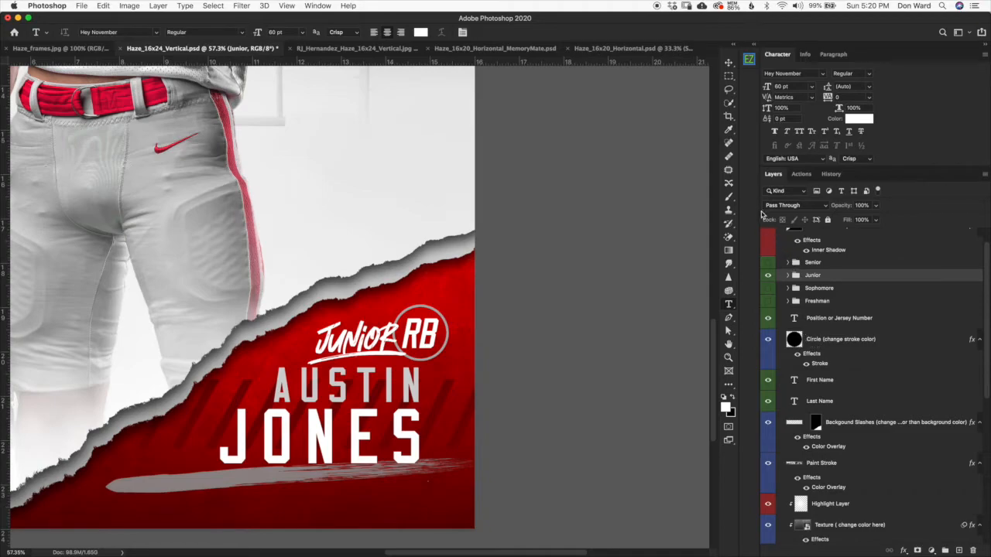
Switch the class label beside the position to Senior by showing the Senior group and hiding the Junior group
{"action": "left_click", "coordinate": [768, 263]}
{"action": "left_click", "coordinate": [768, 276]}
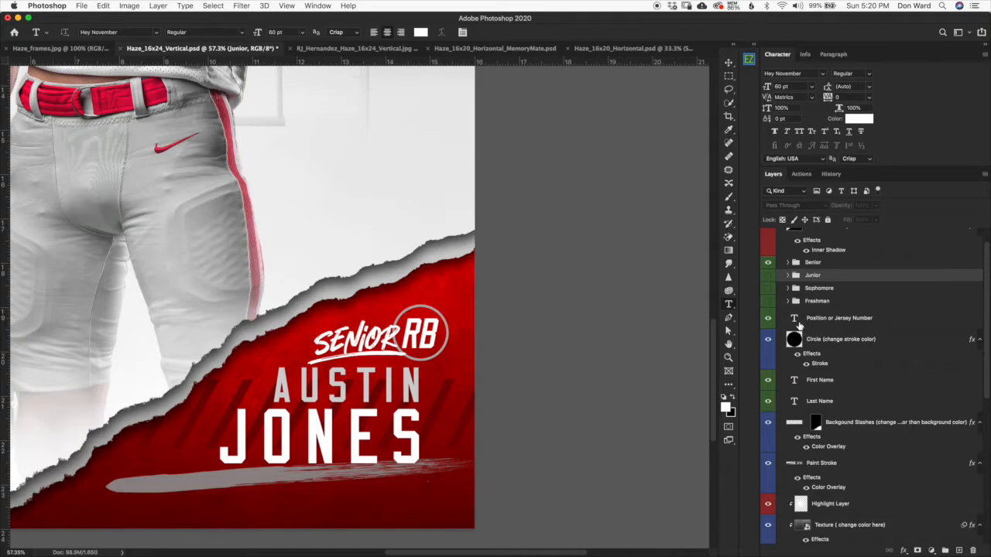
View the Senior group's Class text layer and the swoosh's Color Overlay settings, close them without changes, and collapse the group
{"action": "left_click", "coordinate": [788, 262]}
{"action": "left_click", "coordinate": [841, 283]}
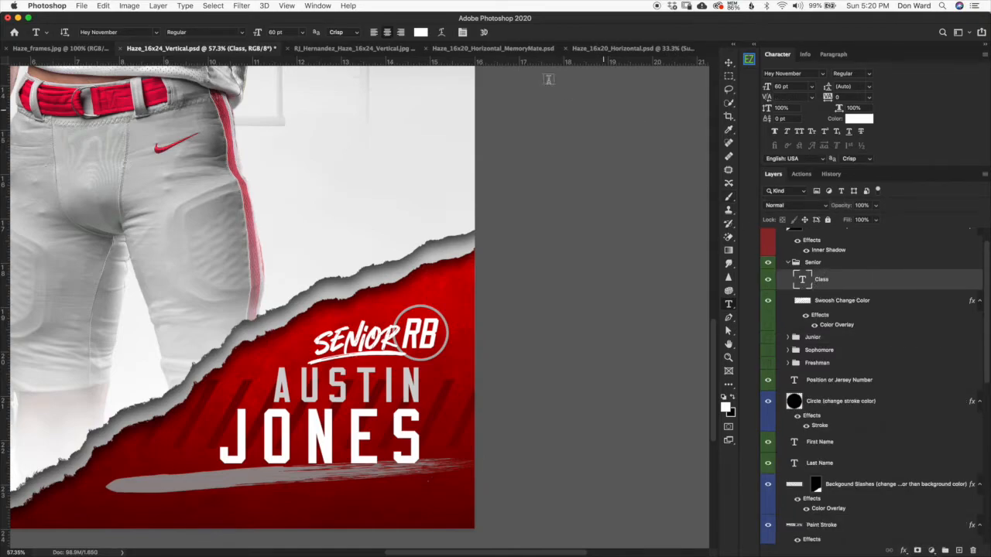
{"action": "left_click", "coordinate": [830, 306]}
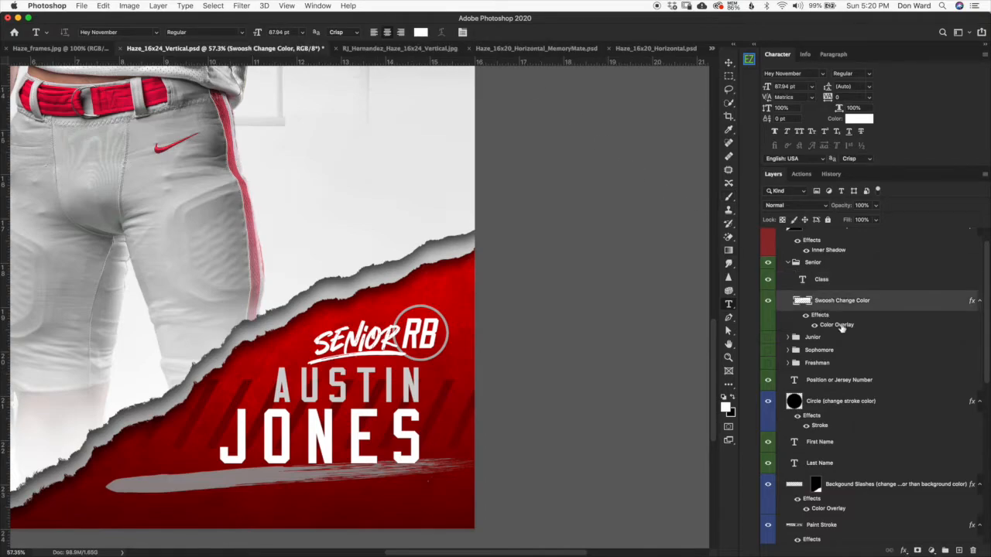
{"action": "double_click", "coordinate": [844, 326]}
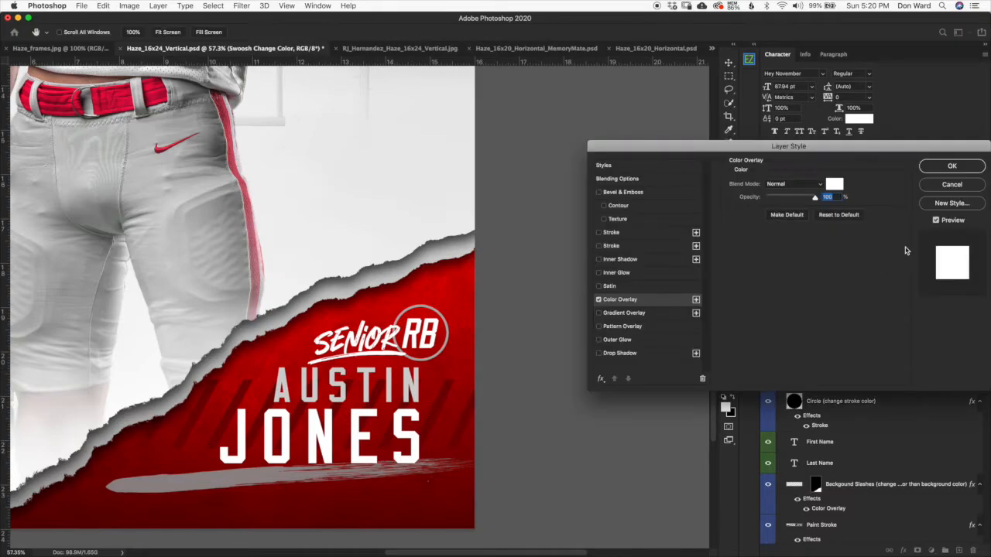
{"action": "left_click", "coordinate": [949, 185]}
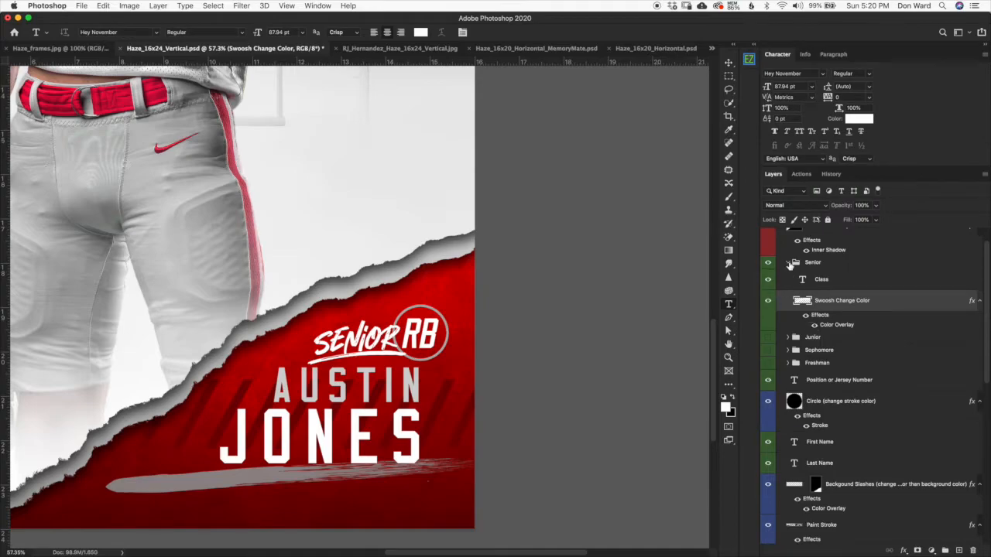
{"action": "left_click", "coordinate": [789, 263]}
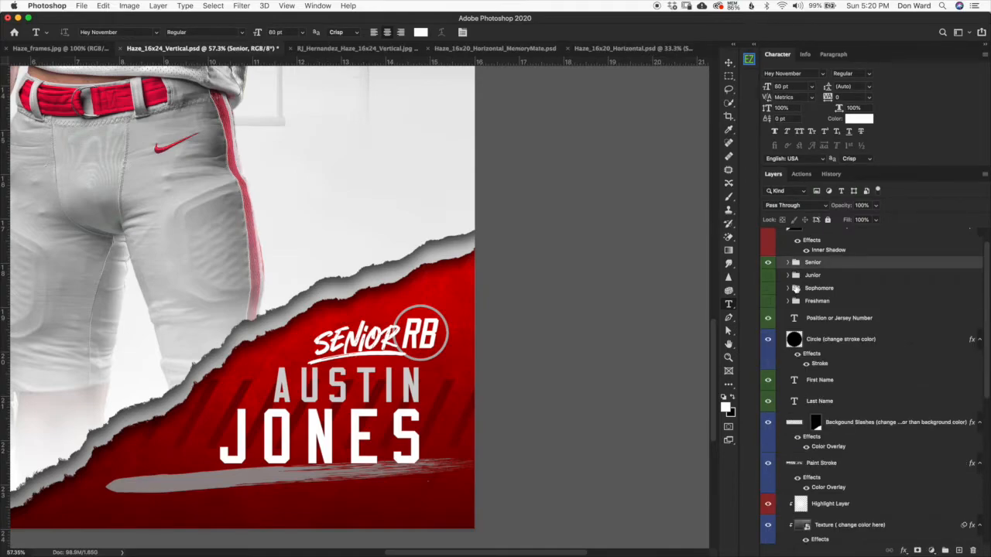
Preview the class labels by toggling the Senior, Junior, Sophomore and Freshman groups in turn, leaving only Senior visible
{"action": "left_click", "coordinate": [769, 263]}
{"action": "left_click", "coordinate": [768, 276]}
{"action": "left_click", "coordinate": [768, 275]}
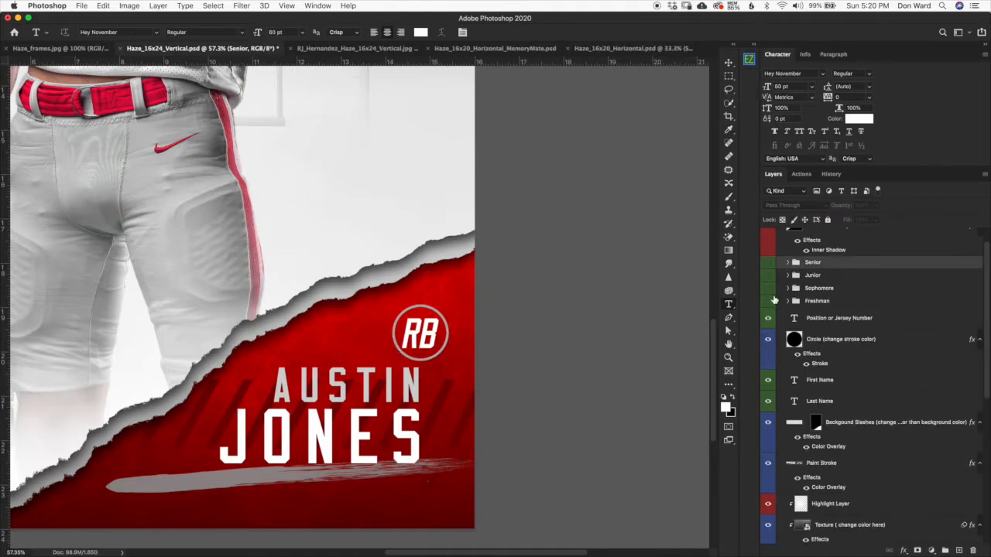
{"action": "left_click", "coordinate": [769, 288]}
{"action": "left_click", "coordinate": [768, 301]}
{"action": "left_click", "coordinate": [768, 301]}
{"action": "left_click", "coordinate": [768, 288]}
{"action": "left_click", "coordinate": [768, 276]}
{"action": "left_click", "coordinate": [768, 276]}
{"action": "left_click", "coordinate": [768, 262]}
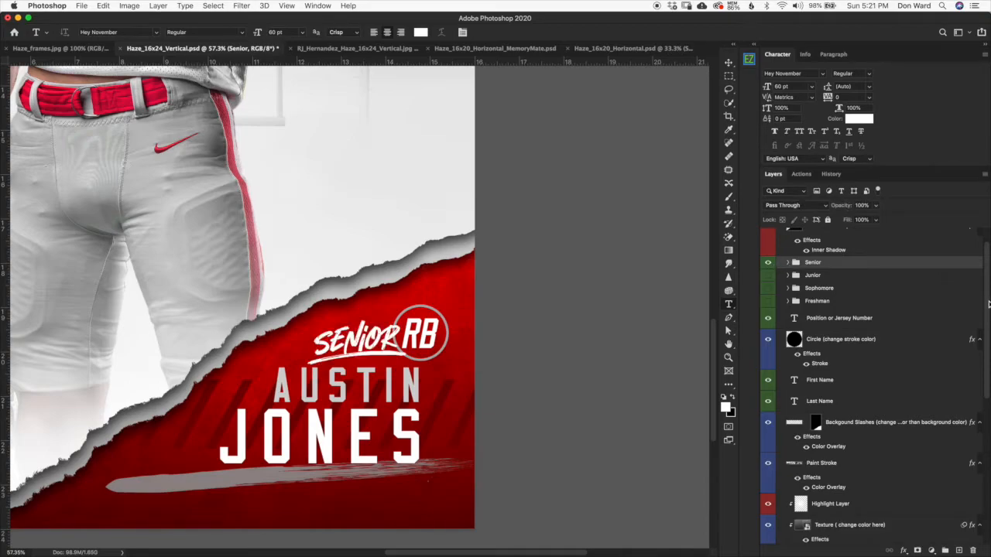
Hide and show the Inner Shadow layer over text to compare its effect on the torn corner
{"action": "scroll", "coordinate": [978, 288], "scroll_direction": "up", "scroll_amount": 2}
{"action": "left_click", "coordinate": [904, 254]}
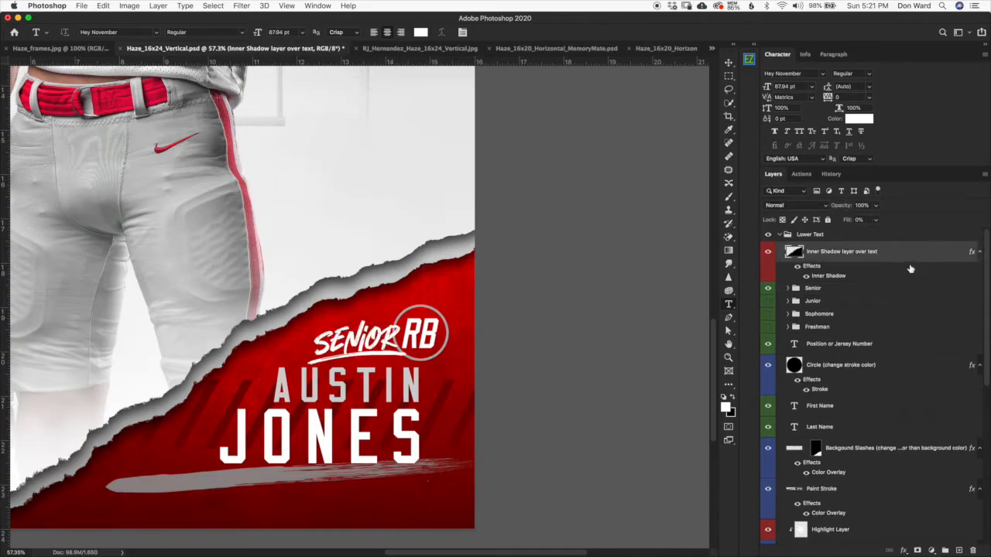
{"action": "left_click", "coordinate": [769, 252]}
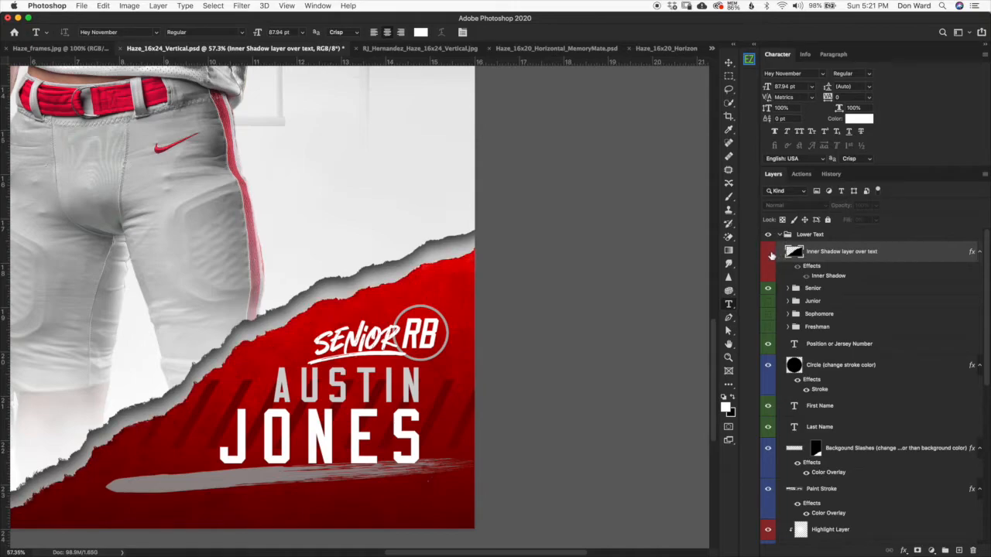
{"action": "left_click", "coordinate": [769, 252]}
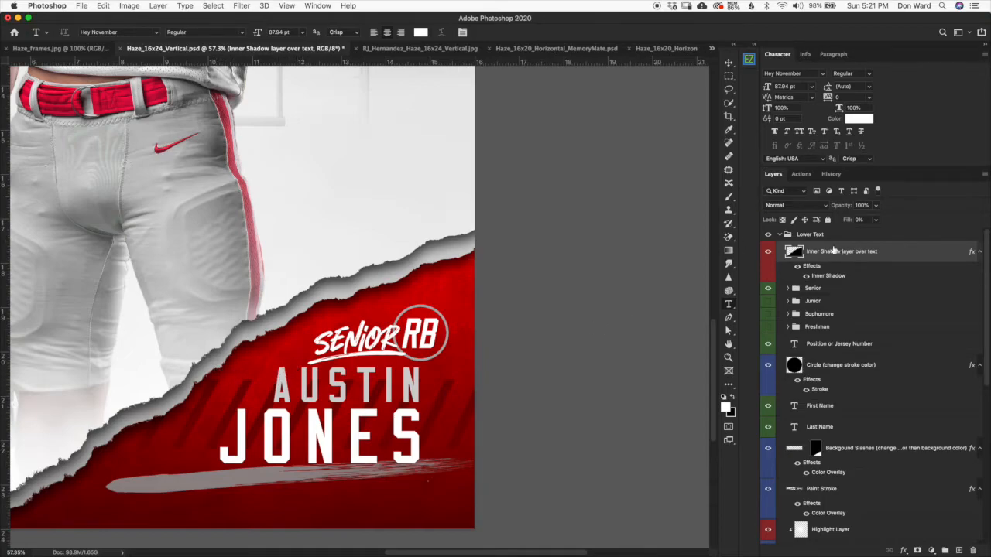
Collapse the Lower Text and Subject Image groups and bring the whole poster into view
{"action": "left_click", "coordinate": [801, 235]}
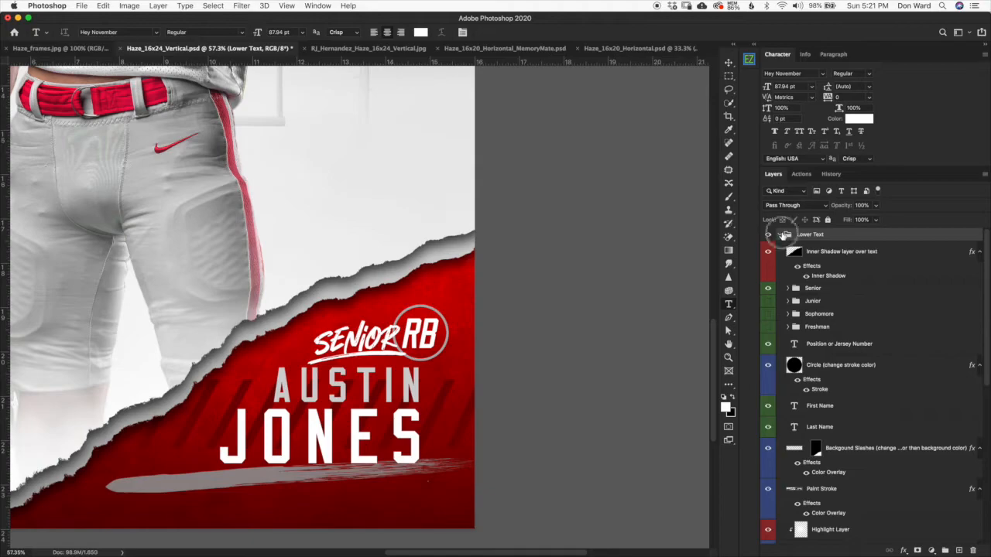
{"action": "left_click", "coordinate": [783, 234]}
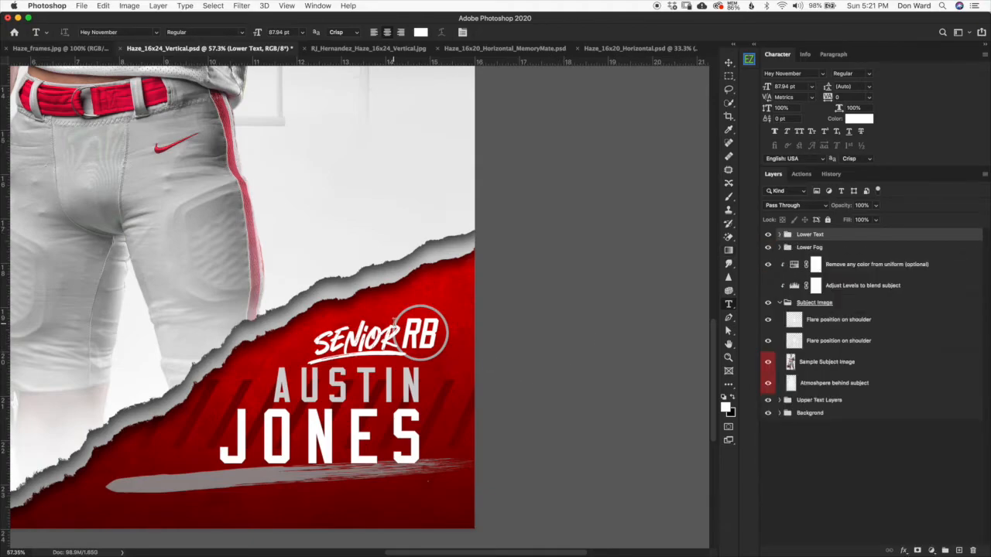
{"action": "scroll", "coordinate": [395, 319], "scroll_direction": "down", "scroll_amount": 6}
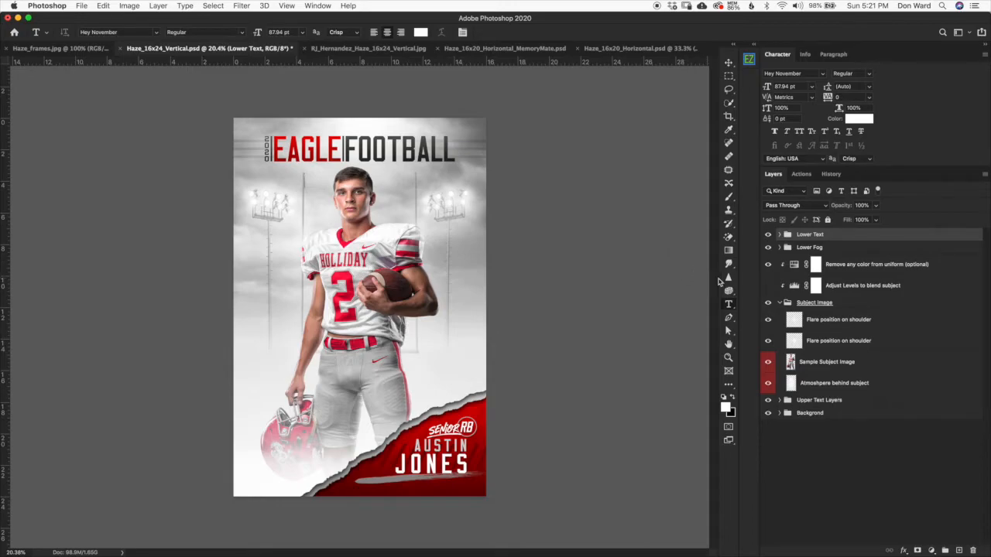
{"action": "left_click", "coordinate": [779, 303]}
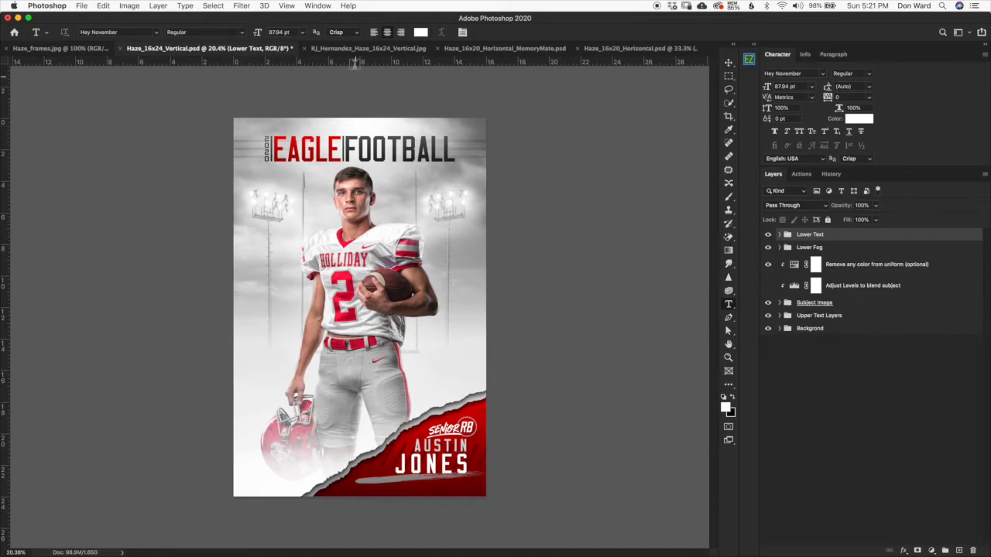
View Haze_16x20_Horizontal_MemoryMate.psd and switch to Haze_16x20_Horizontal.psd
{"action": "left_click", "coordinate": [464, 48]}
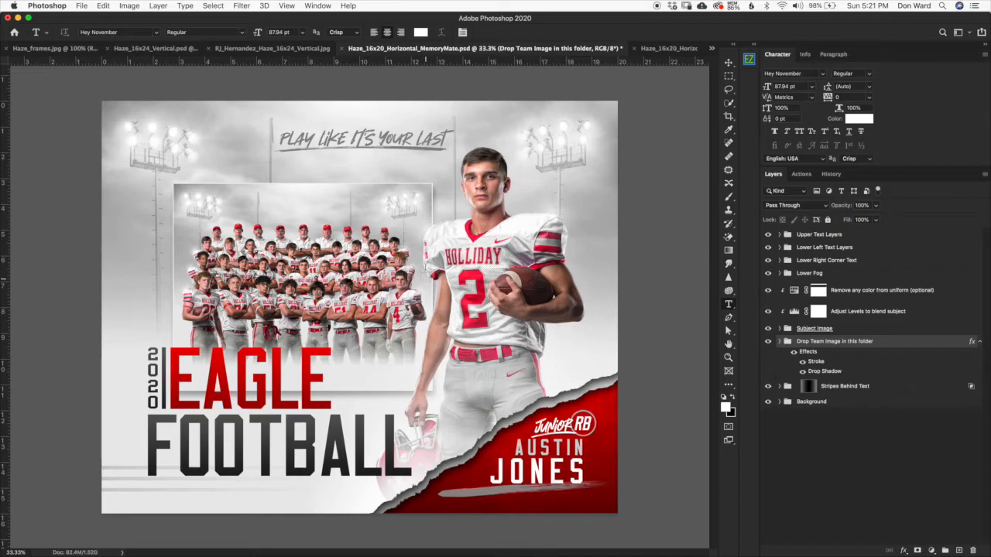
{"action": "left_click", "coordinate": [583, 49]}
{"action": "left_click", "coordinate": [664, 49]}
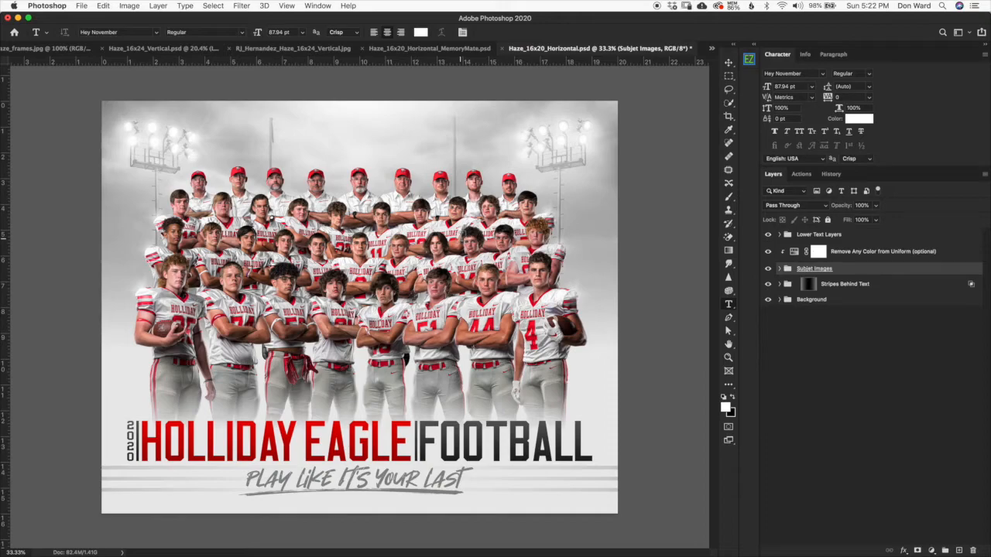
Hide the Lower Text Layers and Stripes Behind Text groups in the team poster
{"action": "left_click", "coordinate": [820, 237]}
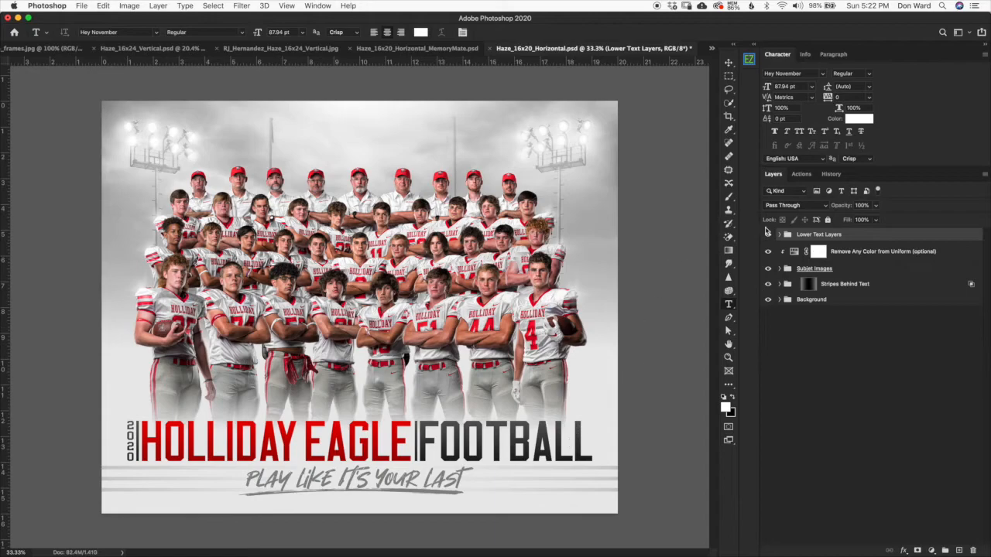
{"action": "left_click", "coordinate": [768, 234]}
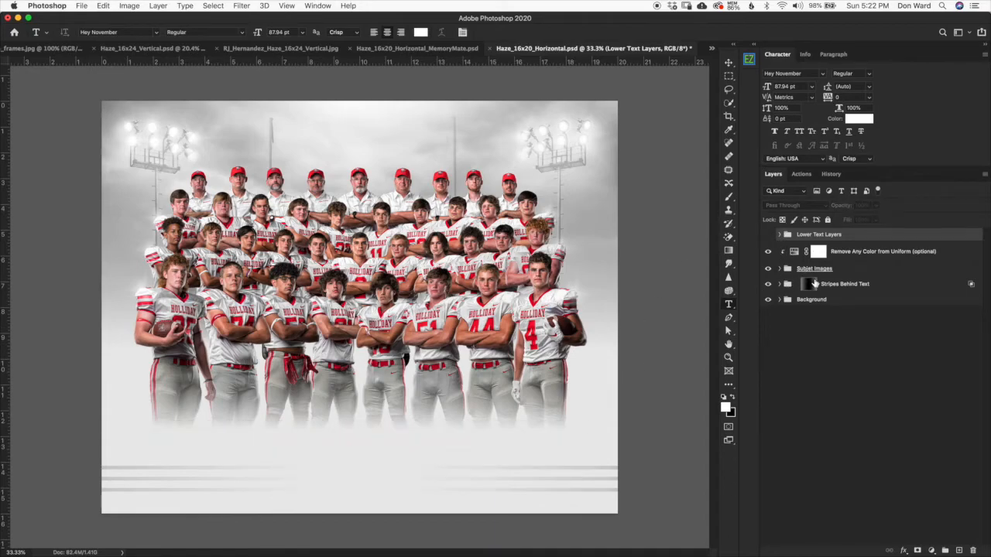
{"action": "left_click", "coordinate": [846, 284]}
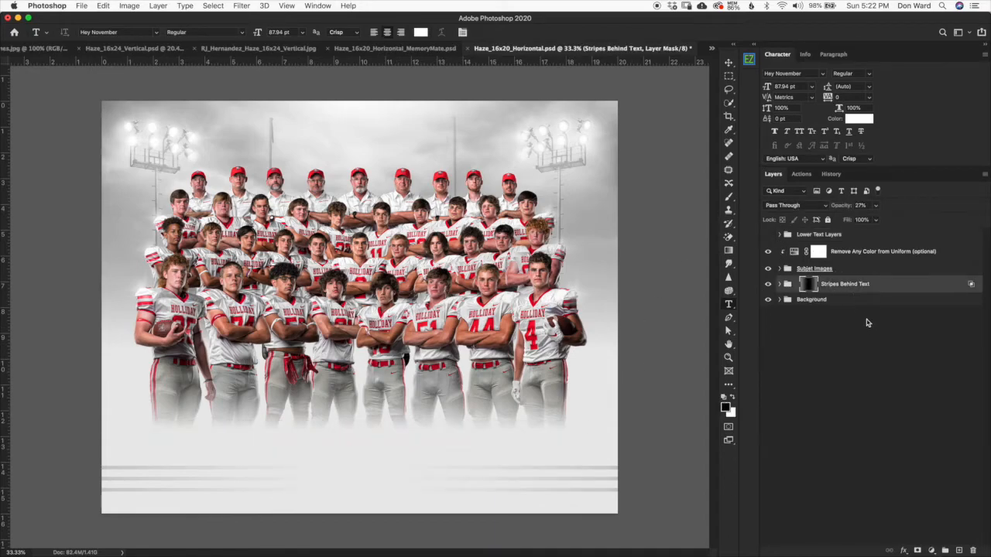
{"action": "left_click", "coordinate": [768, 284]}
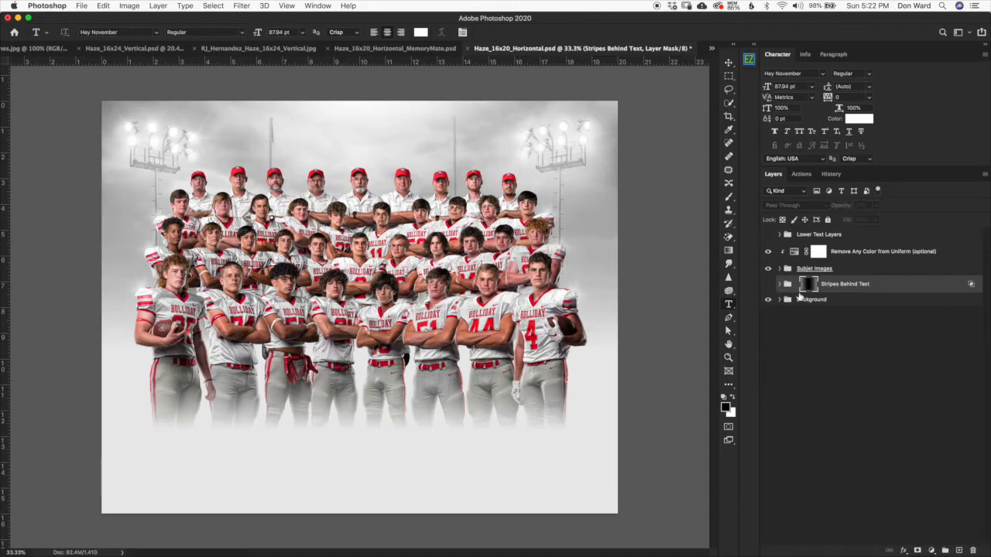
Enlarge the Subjet Images group to 109.38% and shift it down so the team fills the poster
{"action": "left_click", "coordinate": [844, 271]}
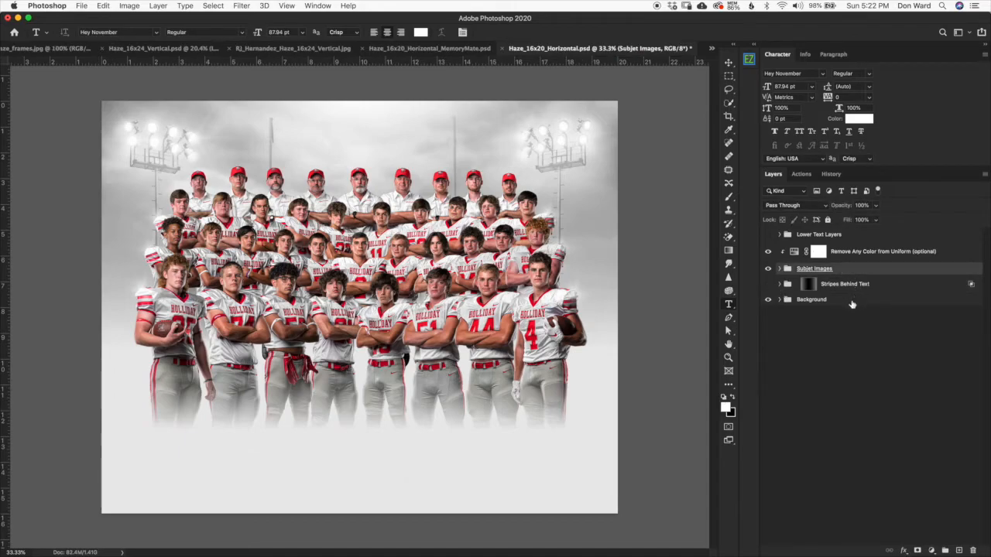
{"action": "left_click", "coordinate": [855, 302]}
{"action": "left_click", "coordinate": [865, 271]}
{"action": "left_click", "coordinate": [729, 62]}
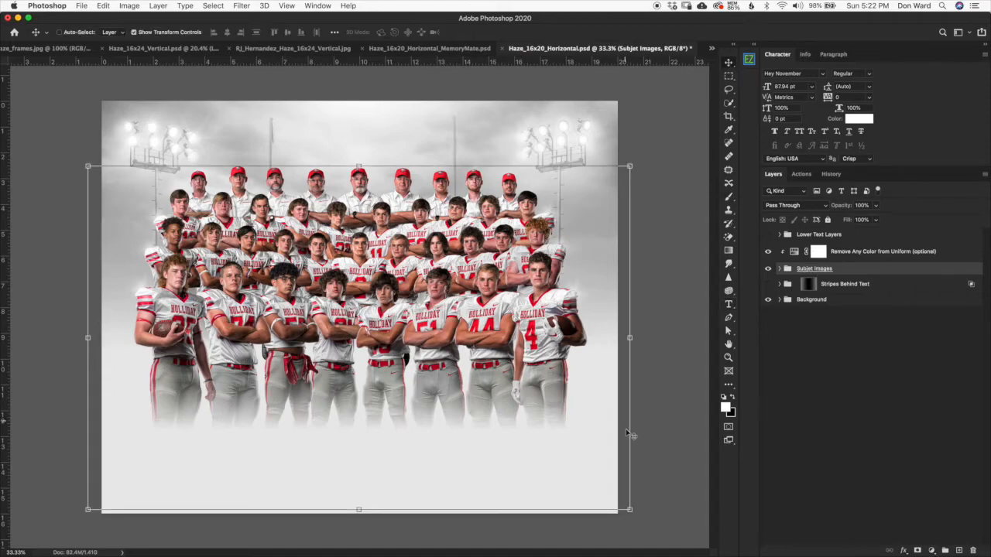
{"action": "left_click", "coordinate": [629, 509]}
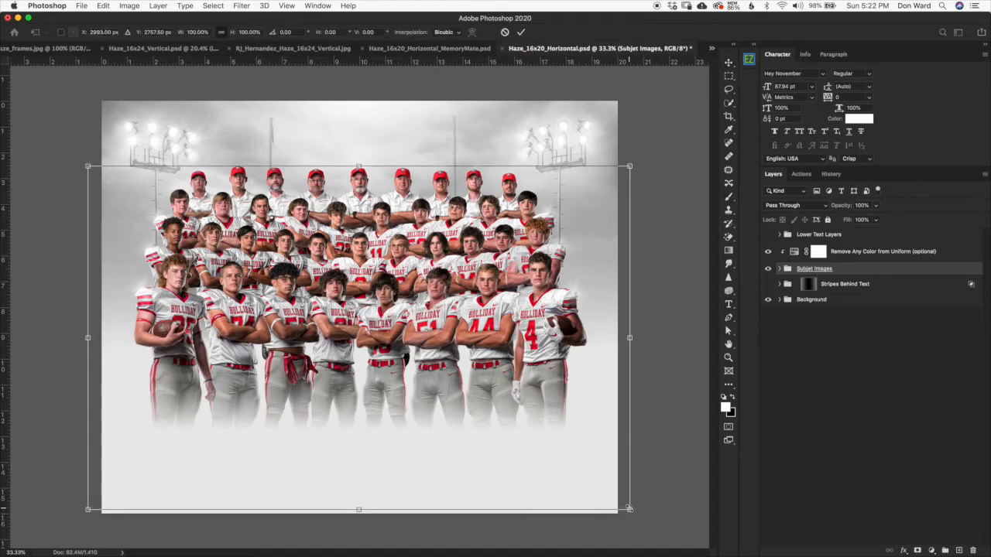
{"action": "left_click_drag", "start_coordinate": [629, 509], "coordinate": [655, 526]}
{"action": "left_click_drag", "start_coordinate": [87, 165], "coordinate": [62, 149]}
{"action": "left_click_drag", "start_coordinate": [383, 203], "coordinate": [387, 230]}
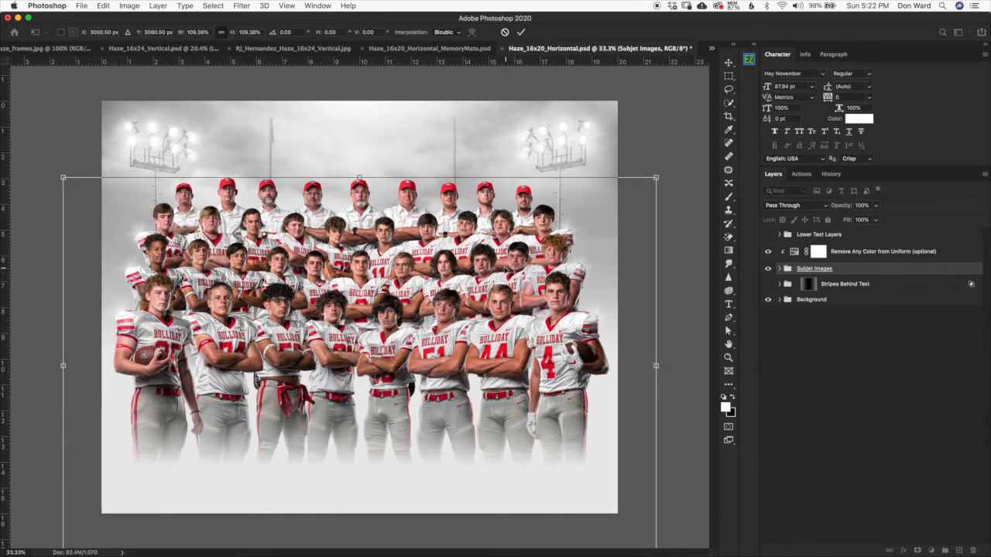
{"action": "left_click", "coordinate": [521, 31]}
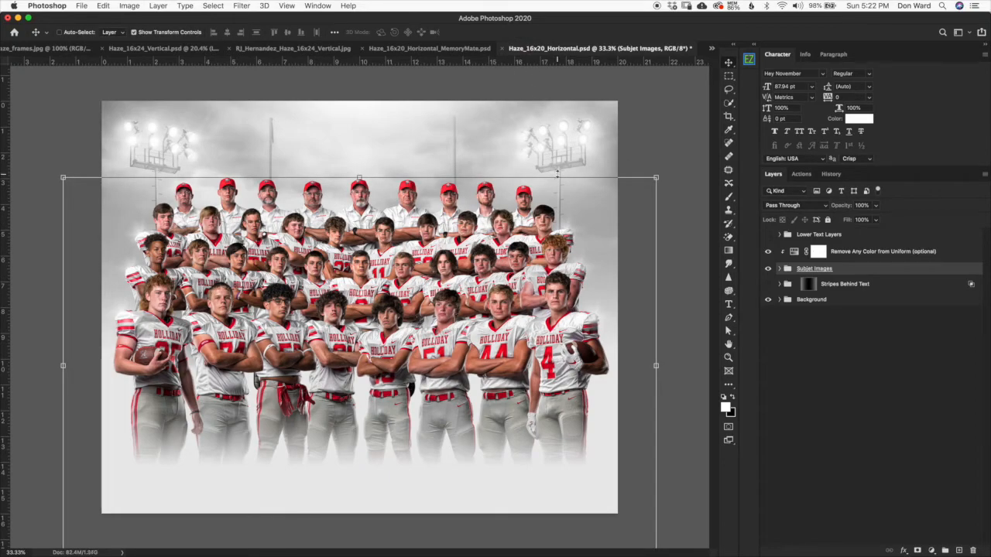
View the Save As options for the horizontal team poster and close them without saving
{"action": "left_click", "coordinate": [81, 5]}
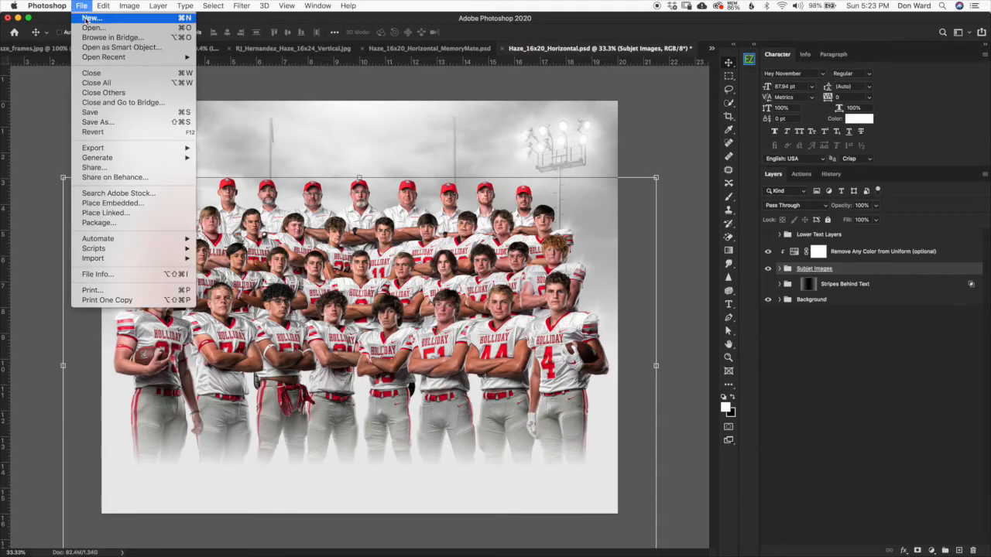
{"action": "left_click", "coordinate": [113, 112]}
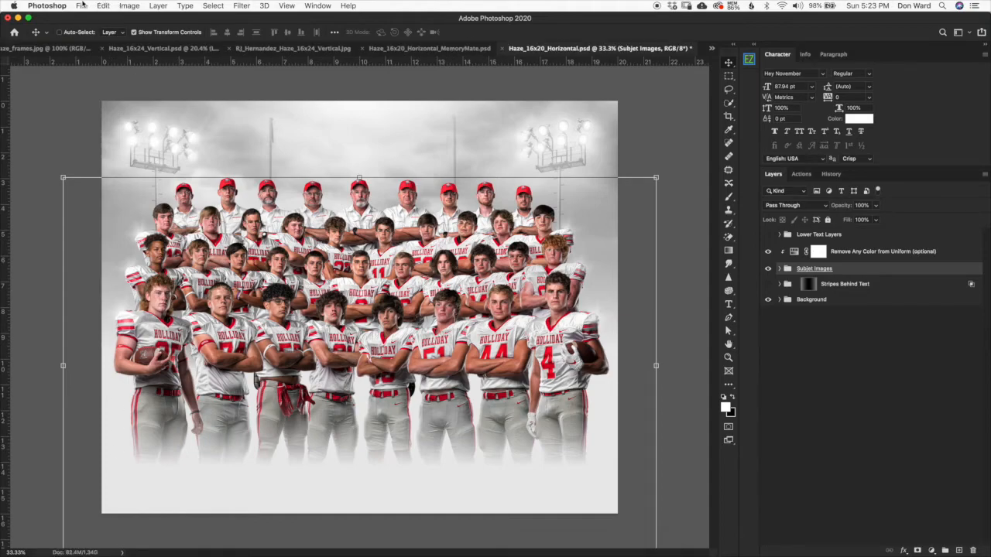
{"action": "left_click", "coordinate": [84, 8]}
{"action": "left_click", "coordinate": [101, 121]}
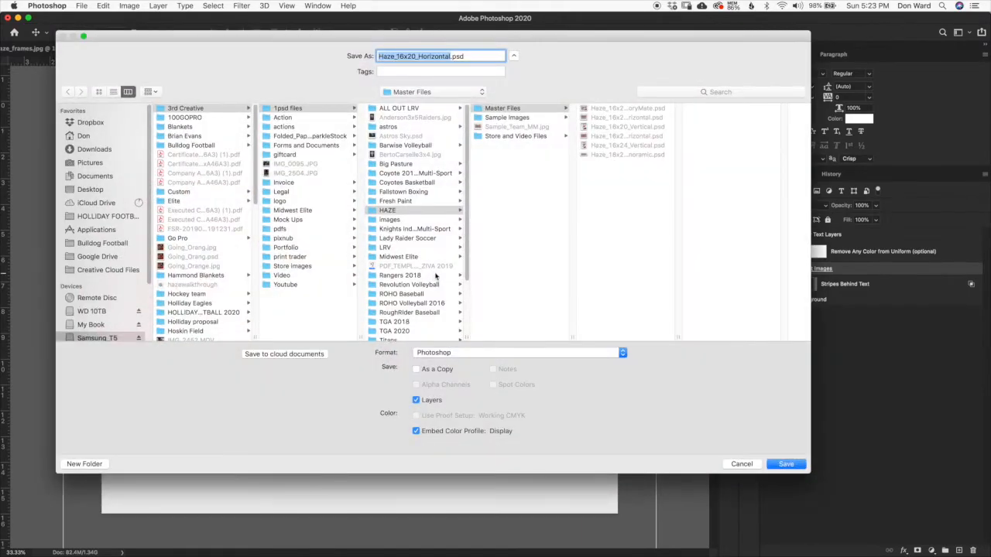
{"action": "left_click", "coordinate": [742, 465]}
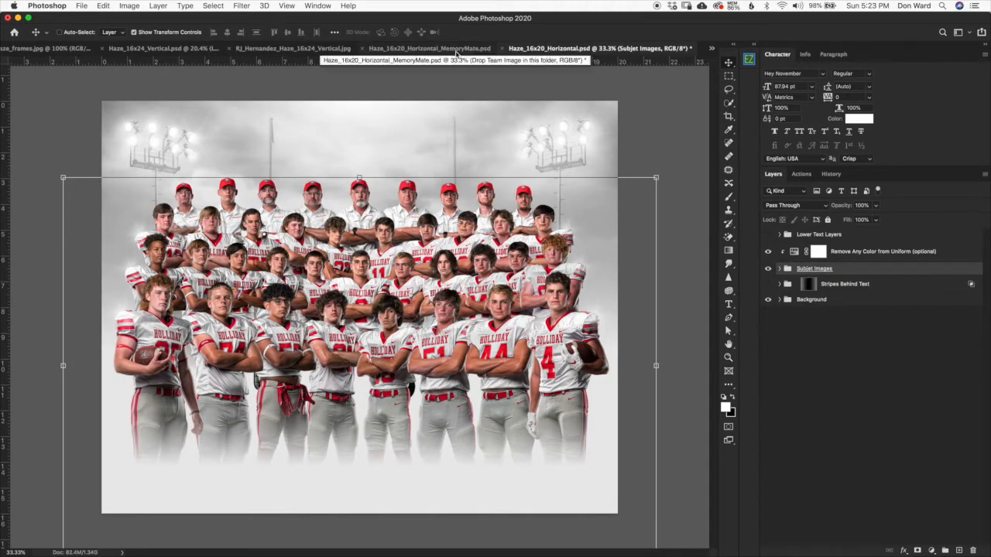
Switch to the MemoryMate document, expand the Drop Team Image in this folder group, and hide its Sample MM Image layer
{"action": "left_click", "coordinate": [458, 51]}
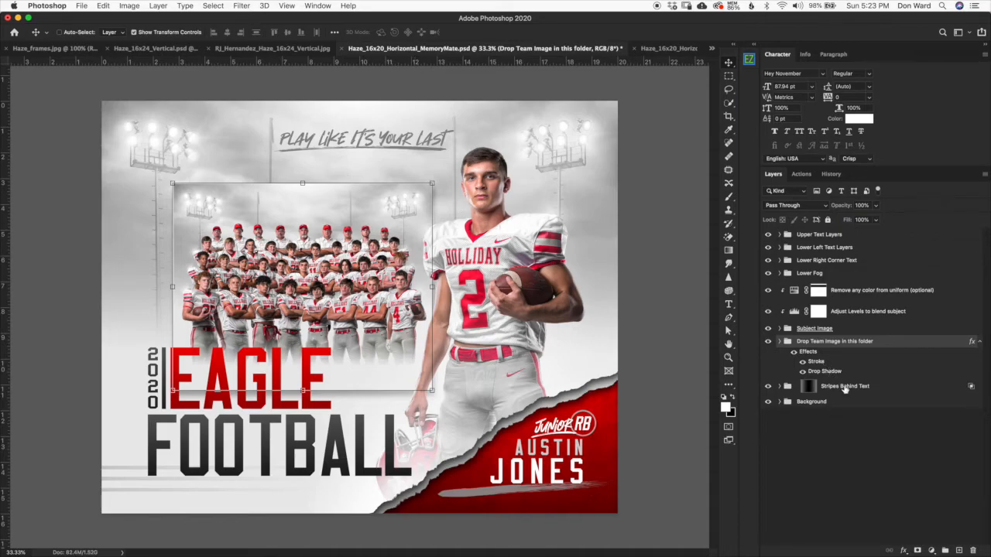
{"action": "left_click", "coordinate": [779, 342]}
{"action": "left_click", "coordinate": [824, 393]}
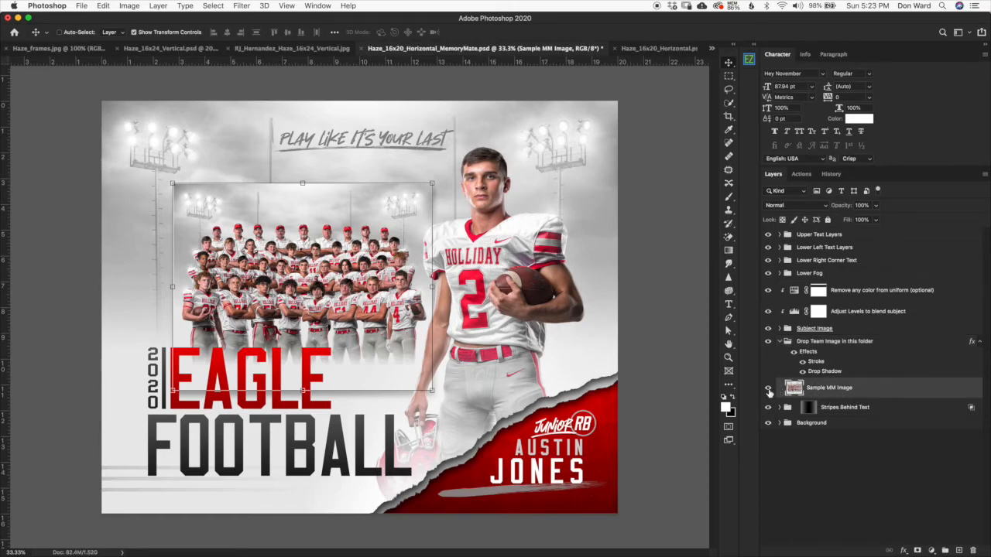
{"action": "left_click", "coordinate": [768, 389]}
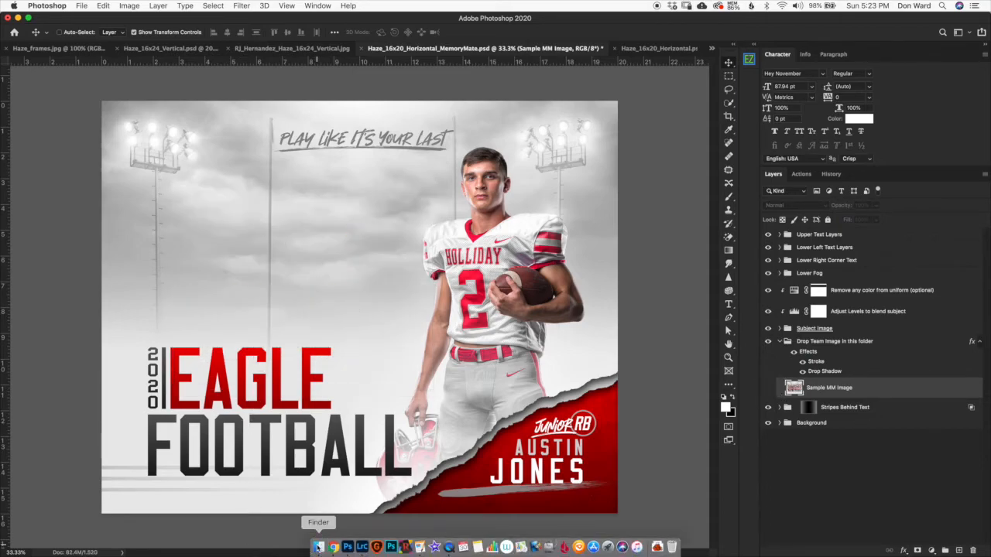
Place the team image file 1234 from Finder into the Drop Team Image in this folder group at full size
{"action": "left_click", "coordinate": [314, 550]}
{"action": "left_click_drag", "start_coordinate": [371, 381], "coordinate": [380, 285]}
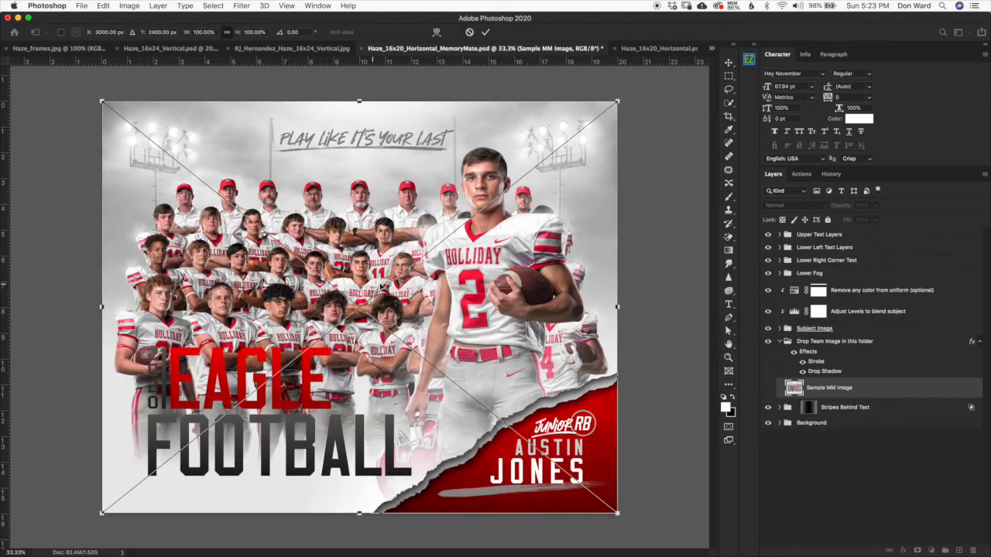
{"action": "left_click", "coordinate": [485, 29]}
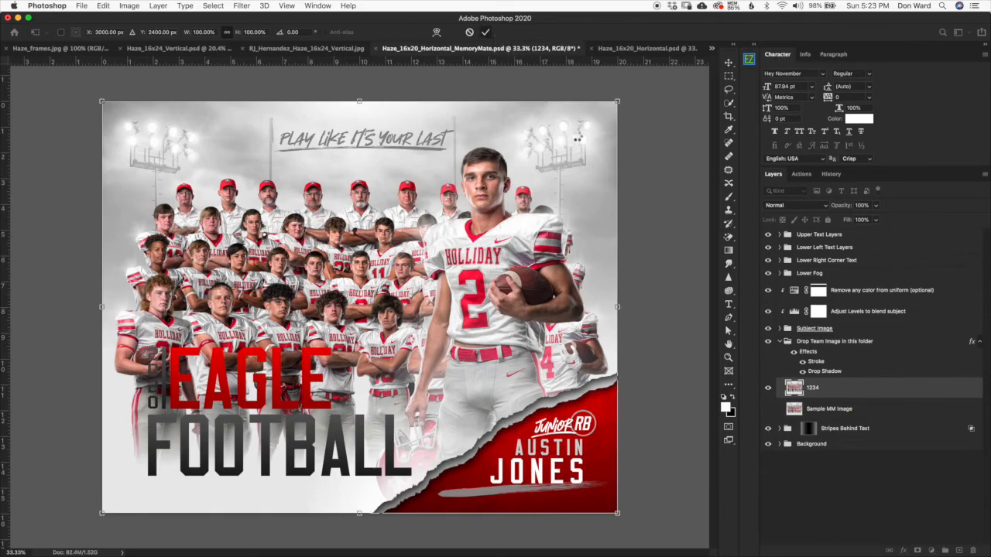
Scale the 1234 team image to 48.75% and position it beside the player, above the EAGLE FOOTBALL text
{"action": "left_click", "coordinate": [618, 102]}
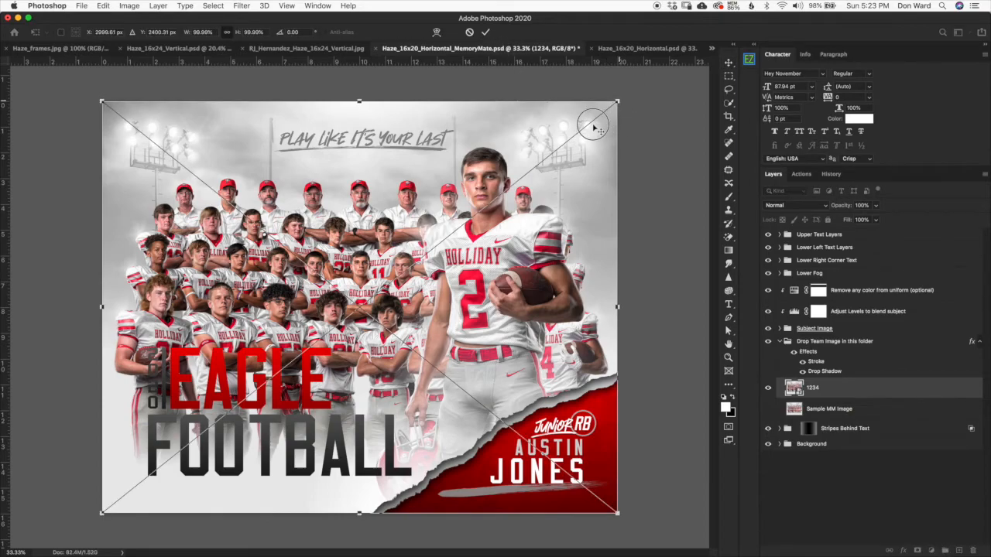
{"action": "left_click_drag", "start_coordinate": [490, 202], "coordinate": [379, 289]}
{"action": "left_click_drag", "start_coordinate": [290, 309], "coordinate": [348, 217]}
{"action": "left_click_drag", "start_coordinate": [446, 397], "coordinate": [421, 378]}
{"action": "left_click_drag", "start_coordinate": [329, 236], "coordinate": [335, 231]}
{"action": "left_click", "coordinate": [486, 31]}
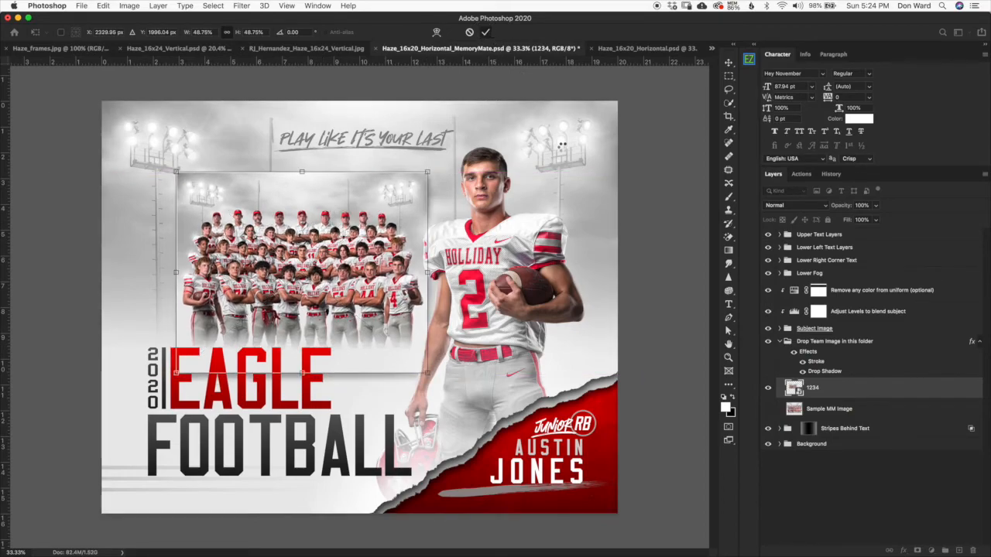
Nudge the 1234 team image slightly downward so the team sits closer to the EAGLE FOOTBALL text
{"action": "key", "text": "Down"}
{"action": "key", "text": "Down"}
{"action": "key", "text": "Down"}
{"action": "key", "text": "Down"}
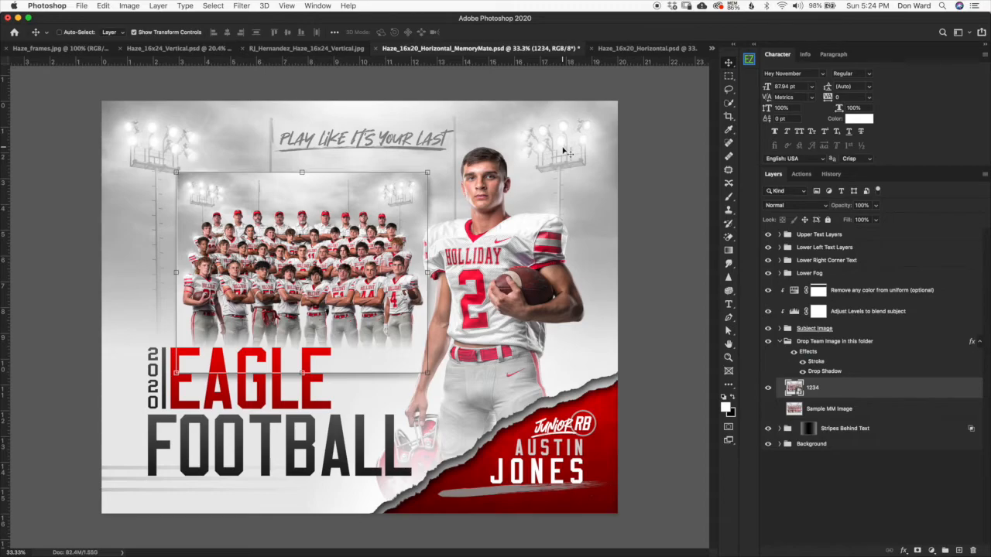
{"action": "key", "text": "Down"}
{"action": "key", "text": "Down"}
{"action": "key", "text": "Down"}
{"action": "key", "text": "Down"}
{"action": "key", "text": "Down"}
{"action": "key", "text": "Down"}
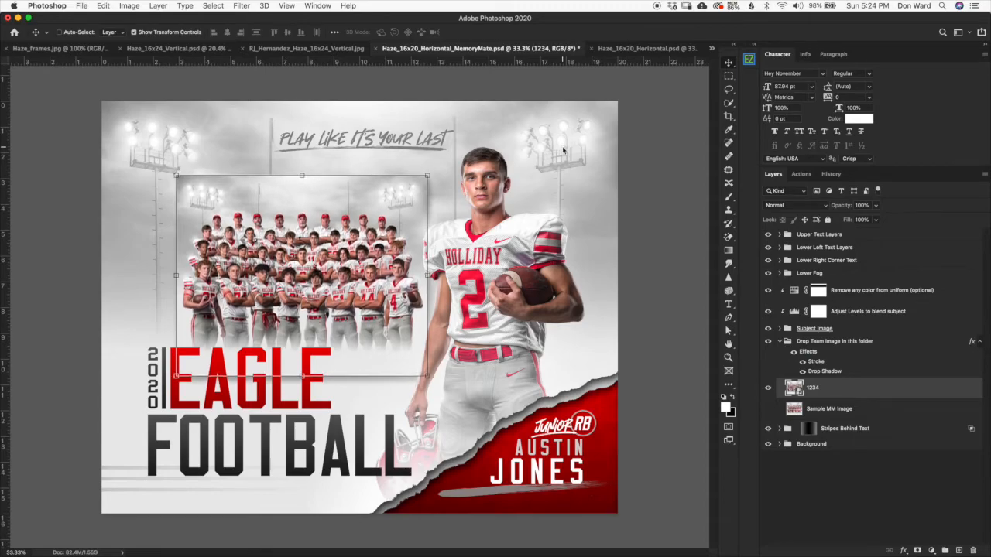
{"action": "key", "text": "Down"}
{"action": "key", "text": "Down"}
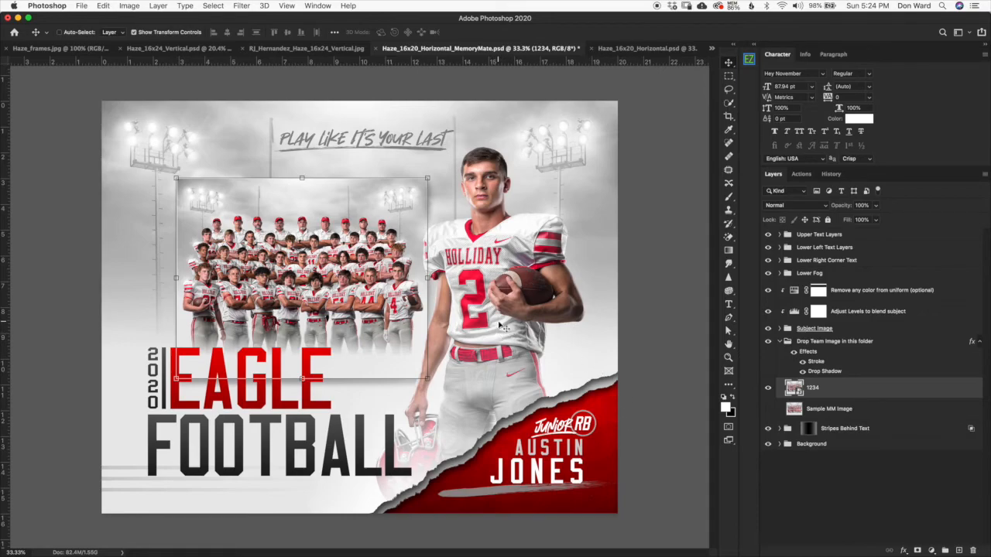
Collapse the Drop Team Image in this folder group and return to the Haze_frames.jpg overview of all templates
{"action": "left_click", "coordinate": [780, 341]}
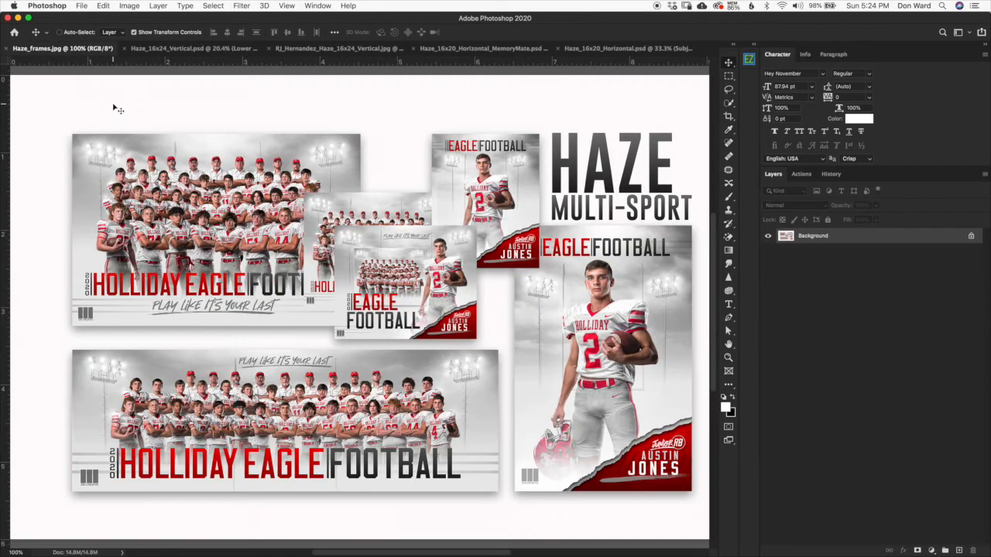
{"action": "left_click", "coordinate": [54, 48]}
{"action": "mouse_move", "coordinate": [463, 547]}
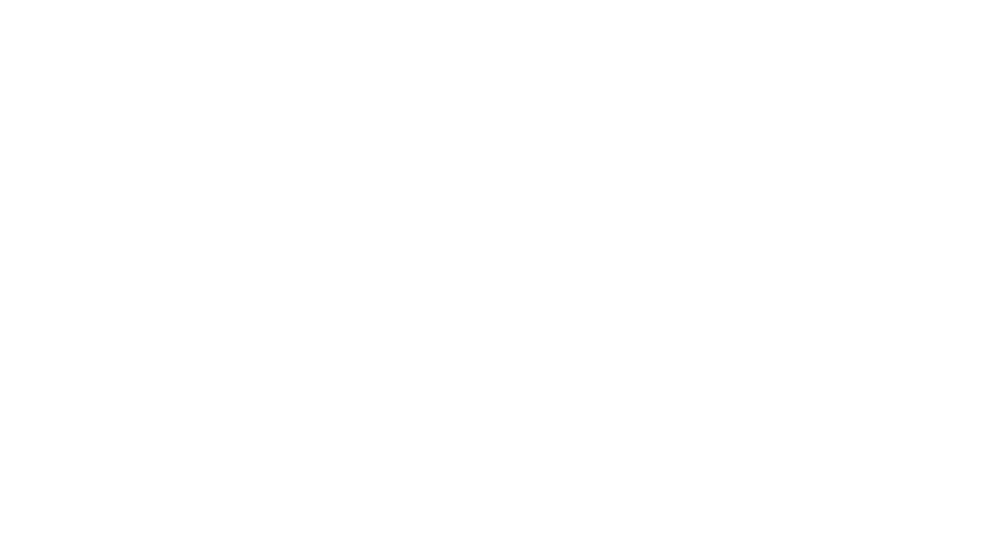